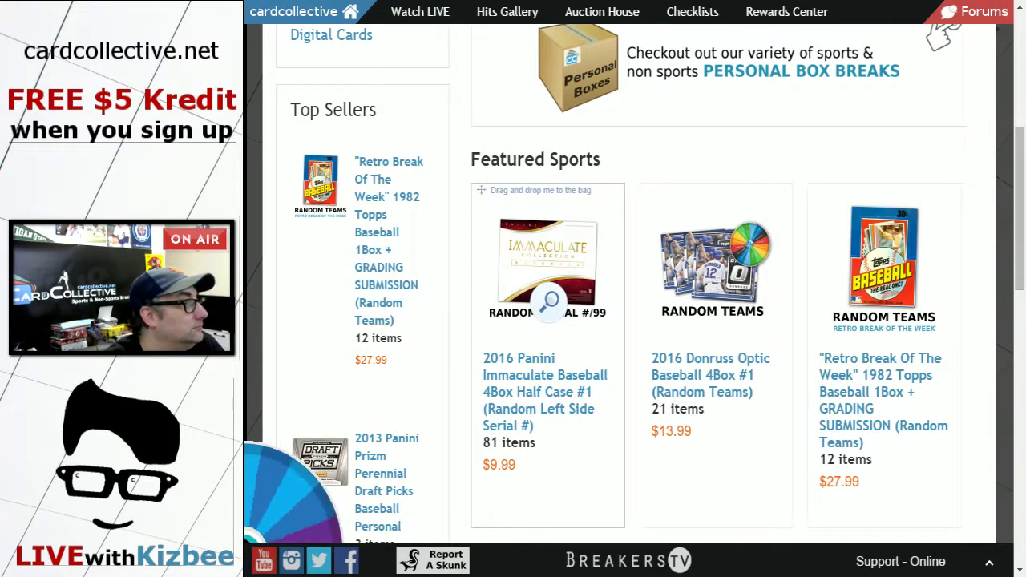
scroll(550, 300, "down", 6)
scroll(550, 300, "up", 11)
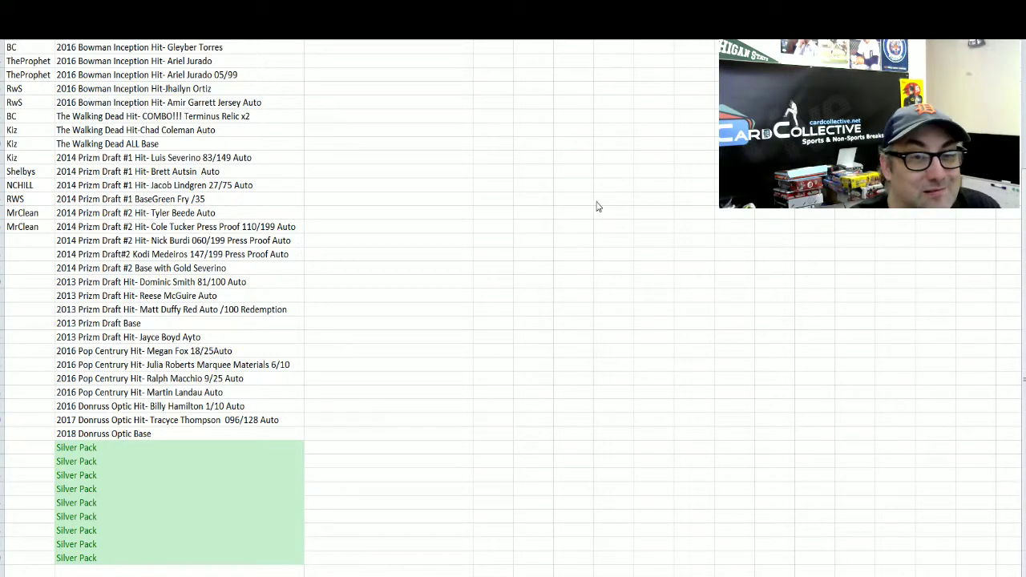
Step: Copy the 25 participant entries from the first column of the 50 Hits/25 Spots sheet
scroll(371, 231, "up", 4)
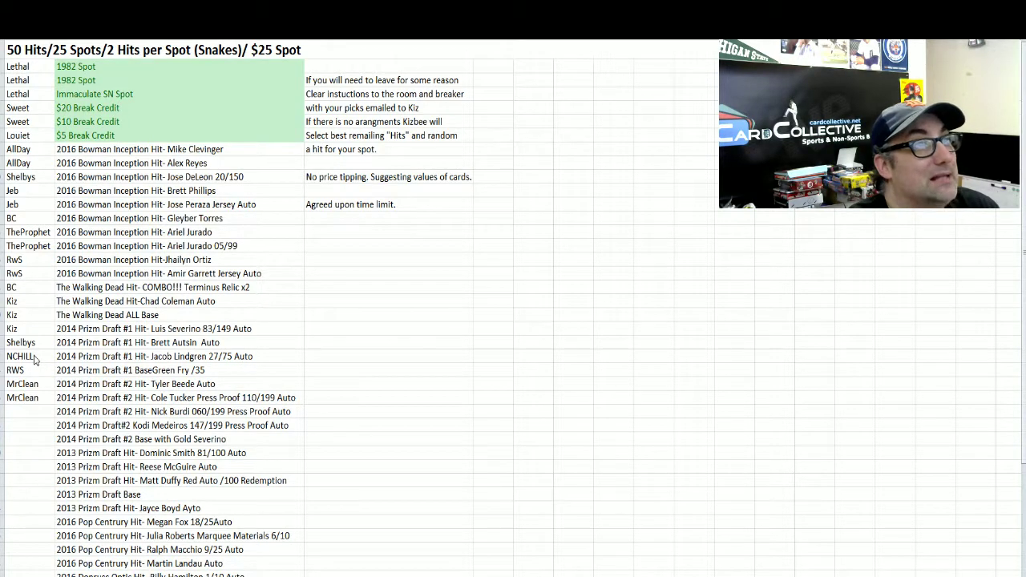
key("Up")
left_click_drag(35, 399, 48, 67)
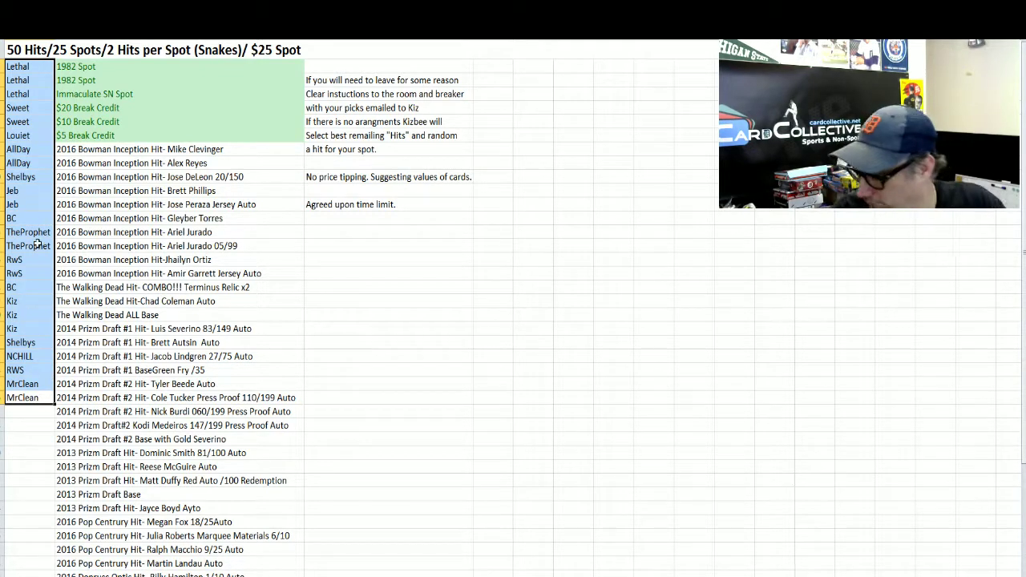
key("ctrl+c")
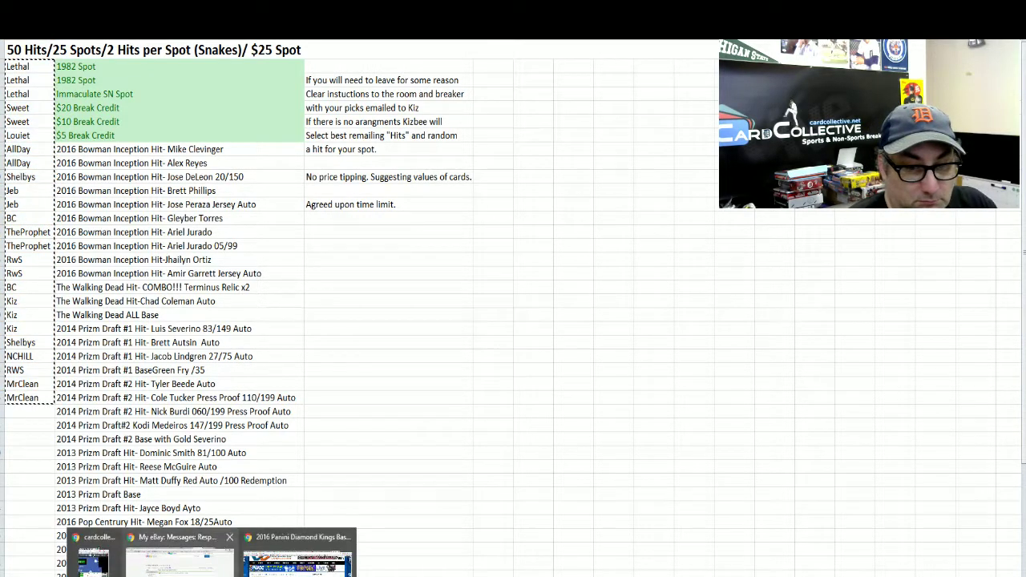
Step: Switch to the browser, open RANDOM.ORG's List Randomizer and paste the copied participant entries as the list items
left_click(178, 559)
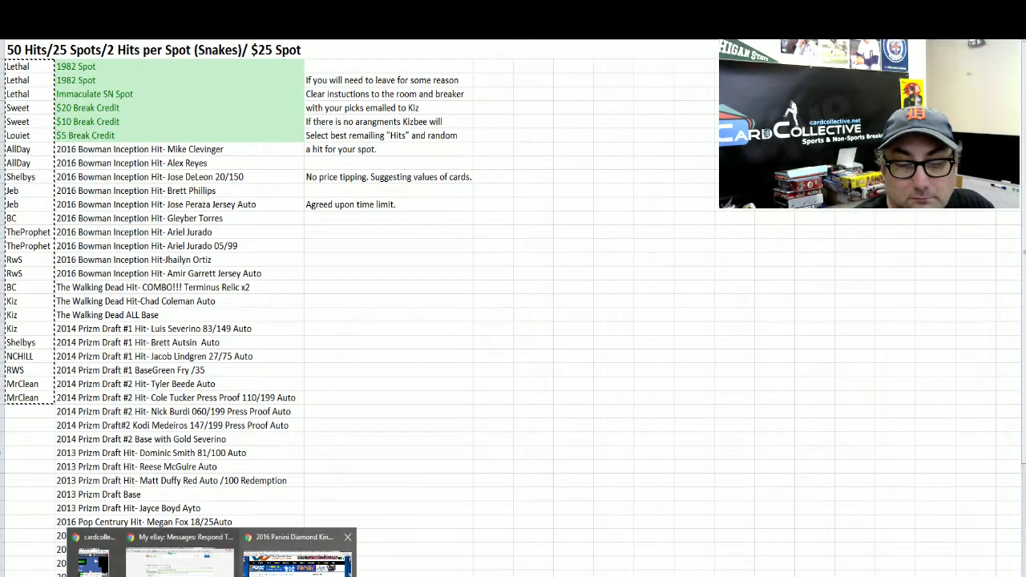
mouse_move(297, 561)
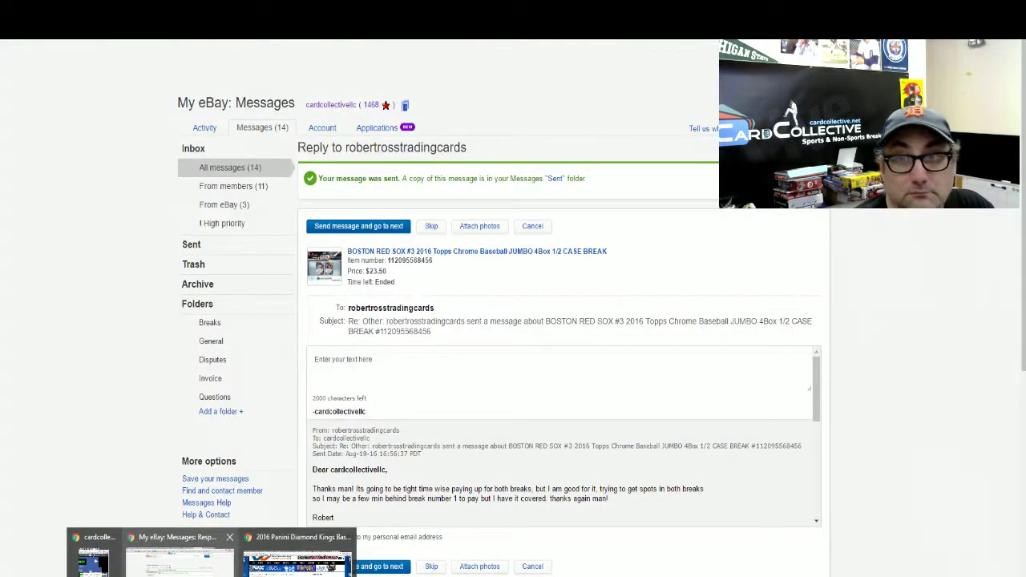
left_click(179, 560)
key("ctrl+t")
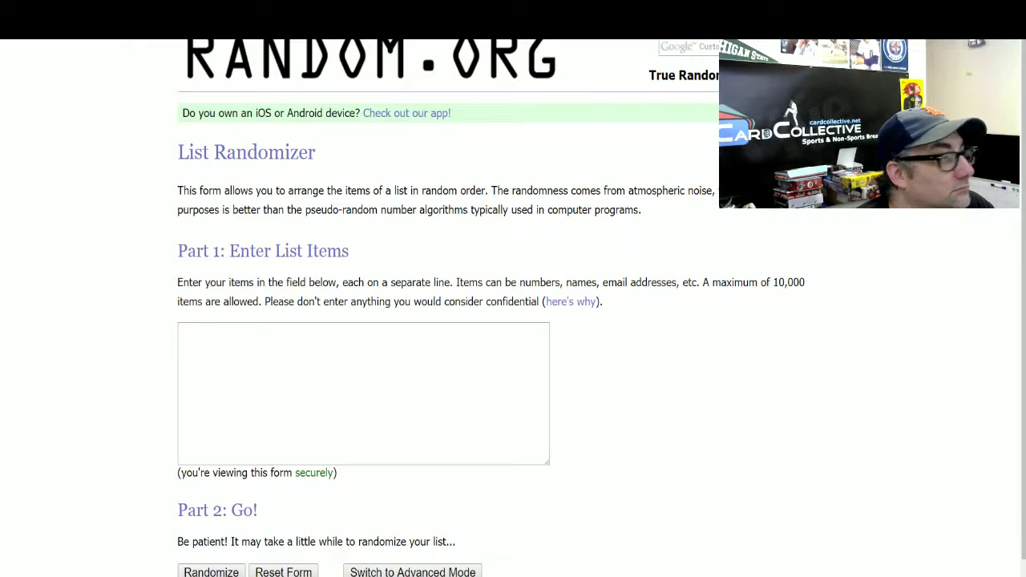
left_click(226, 345)
right_click(227, 345)
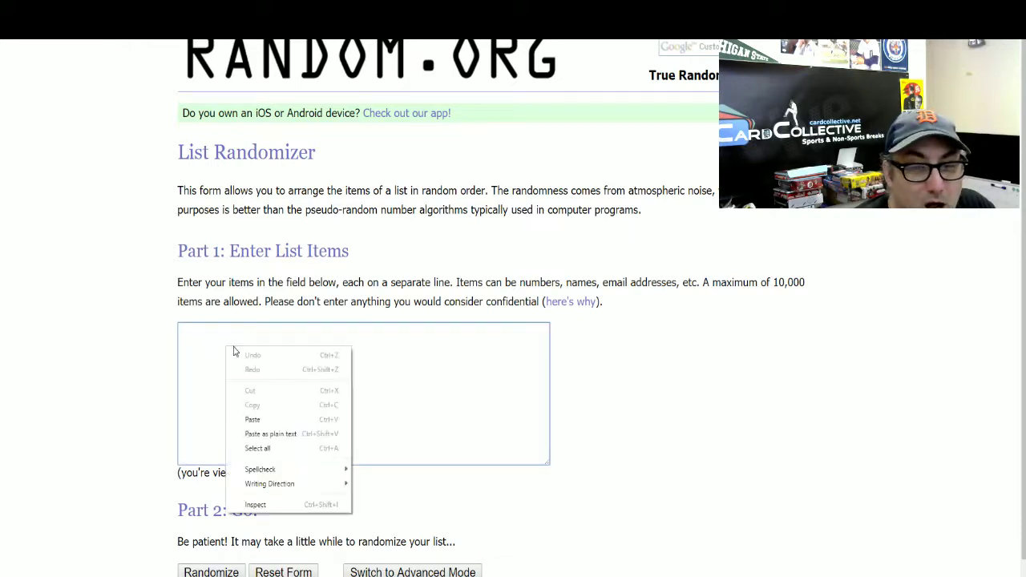
left_click(271, 418)
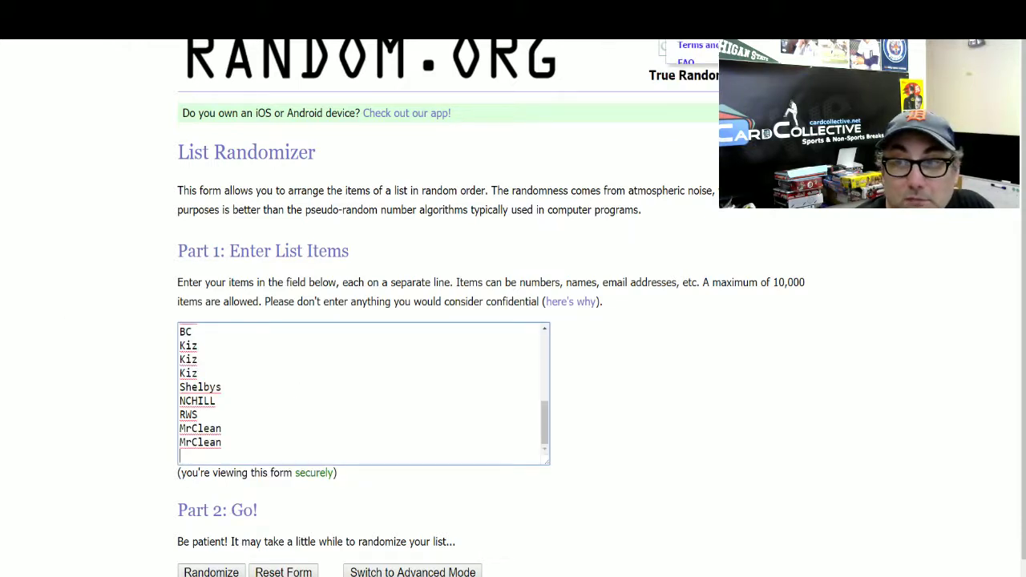
Step: Roll 2 virtual dice in the RANDOM.ORG Dice Roller
key("ctrl+Tab")
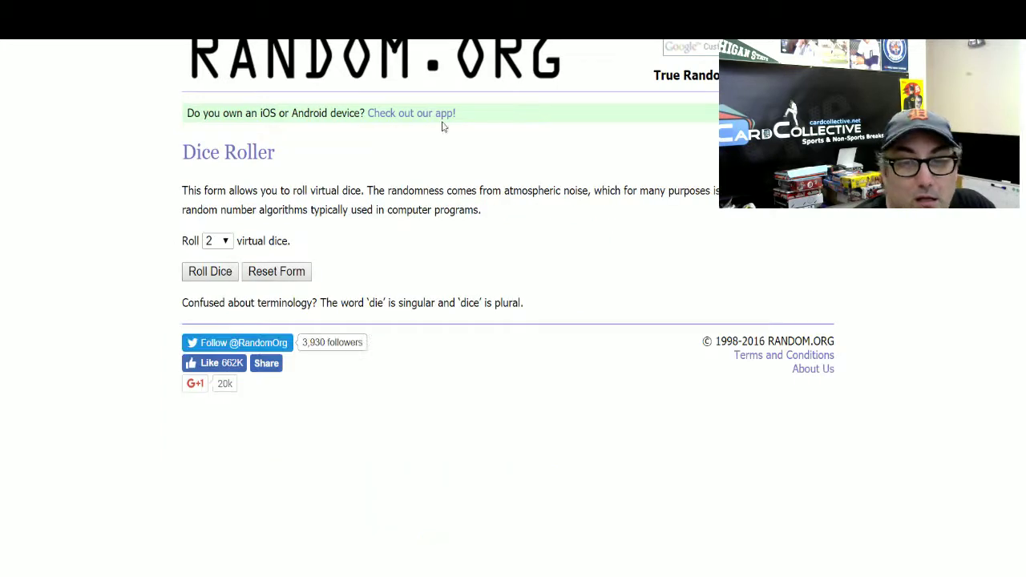
left_click(210, 272)
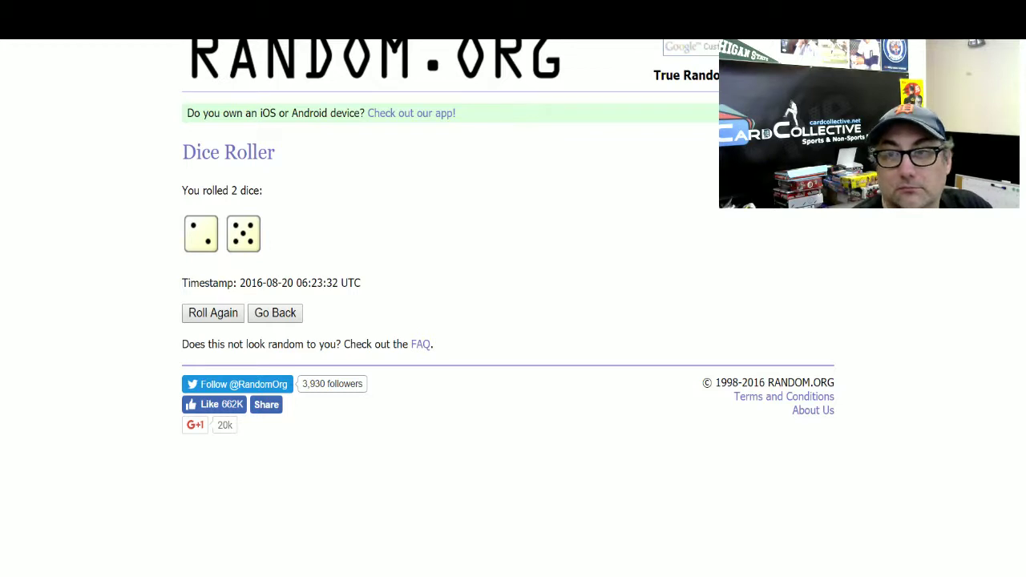
Step: Return to the List Randomizer and randomize the participant list six times in a row
key("ctrl+Tab")
scroll(394, 390, "down", 1)
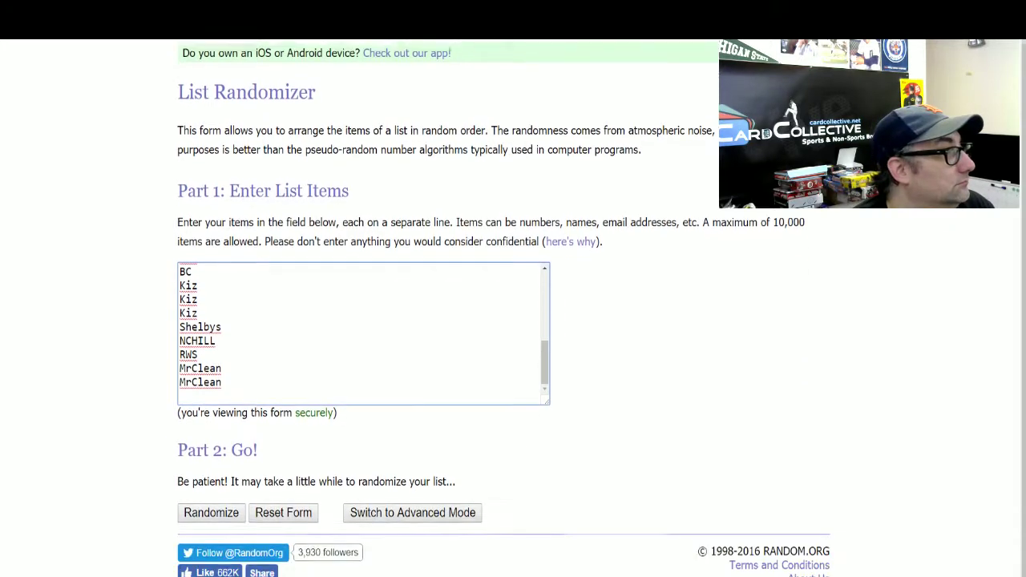
left_click(202, 518)
scroll(294, 434, "down", 2)
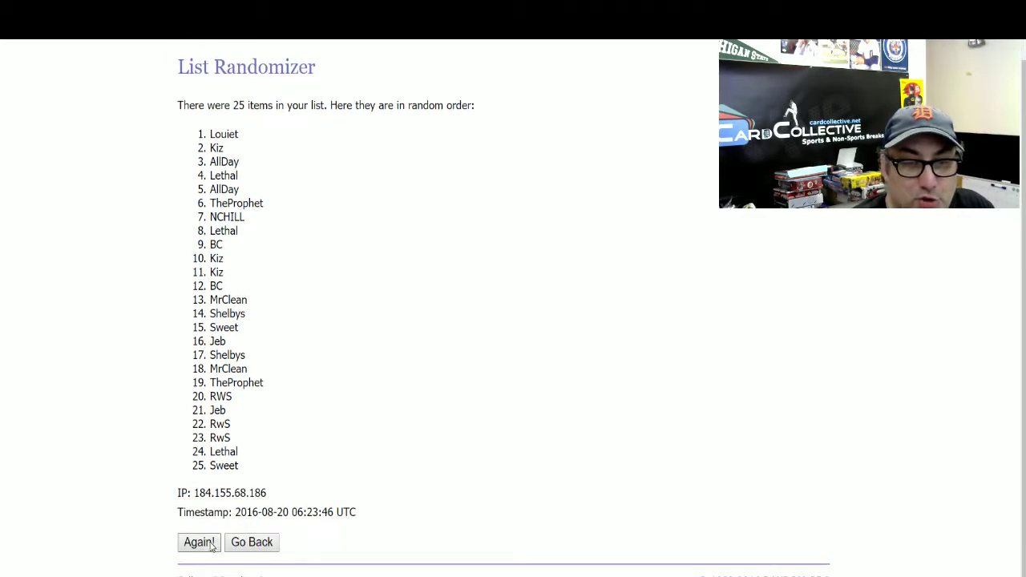
scroll(291, 383, "down", 1)
left_click(199, 529)
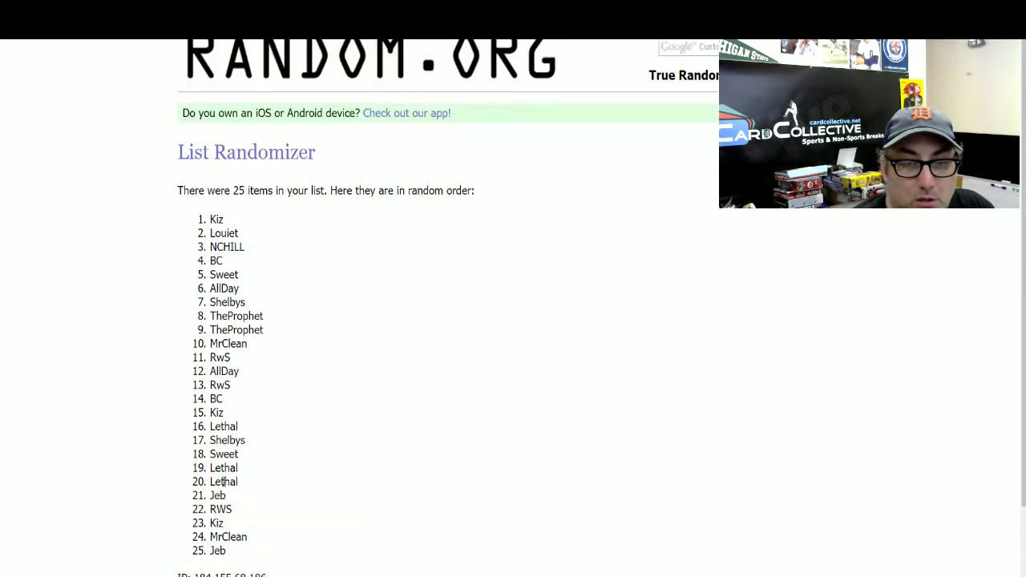
scroll(205, 537, "down", 3)
left_click(203, 527)
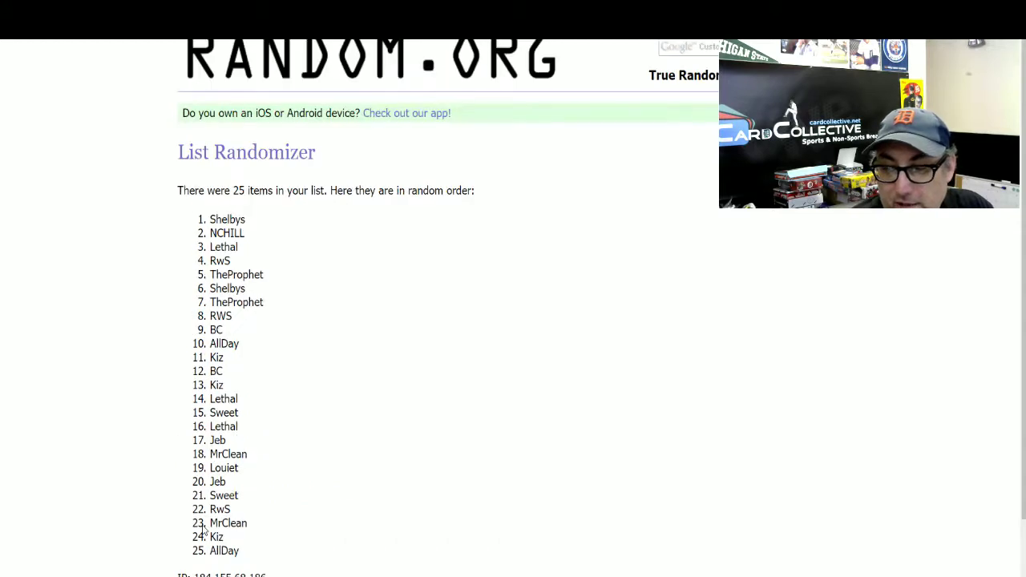
scroll(201, 546, "down", 3)
left_click(199, 548)
scroll(200, 538, "down", 3)
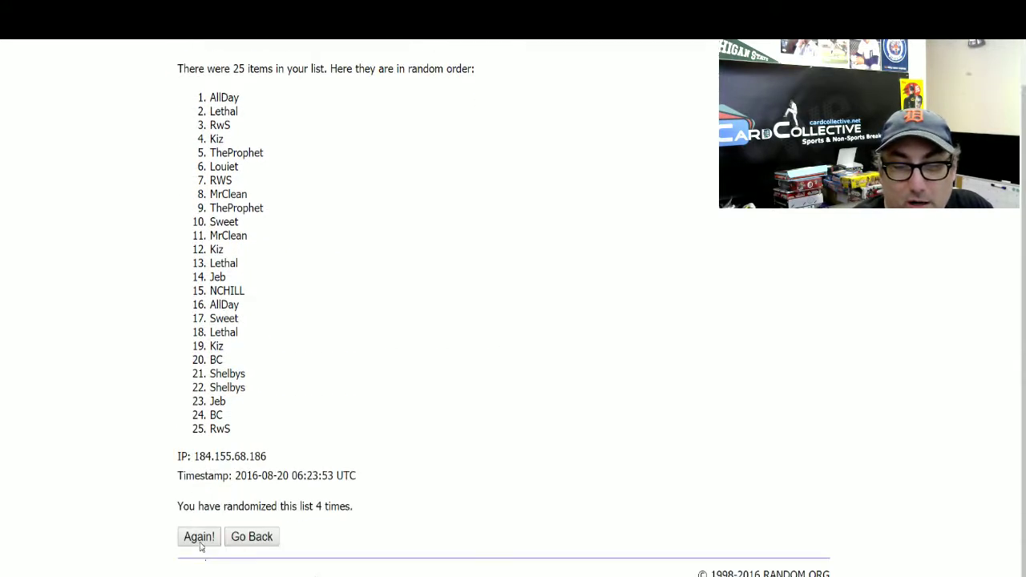
left_click(199, 529)
scroll(201, 533, "down", 3)
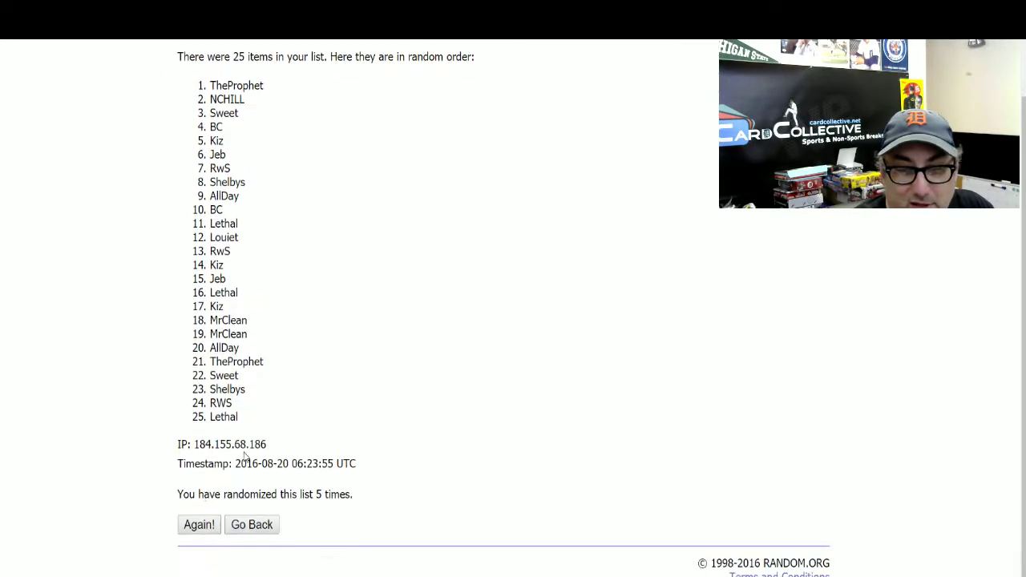
left_click(192, 525)
scroll(196, 526, "down", 3)
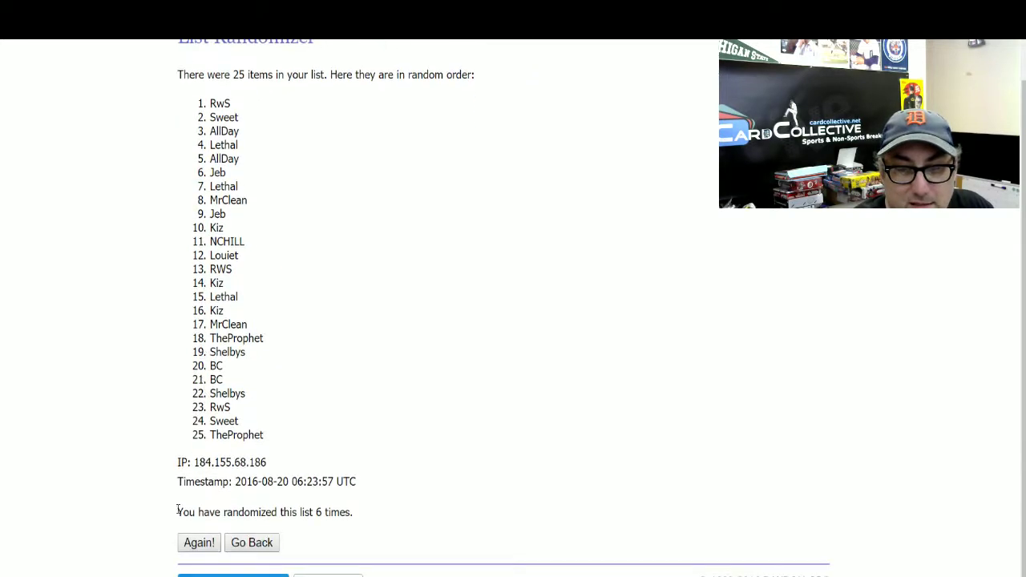
Step: Recheck the dice roll and randomize the participant list one more time
key("ctrl+Tab")
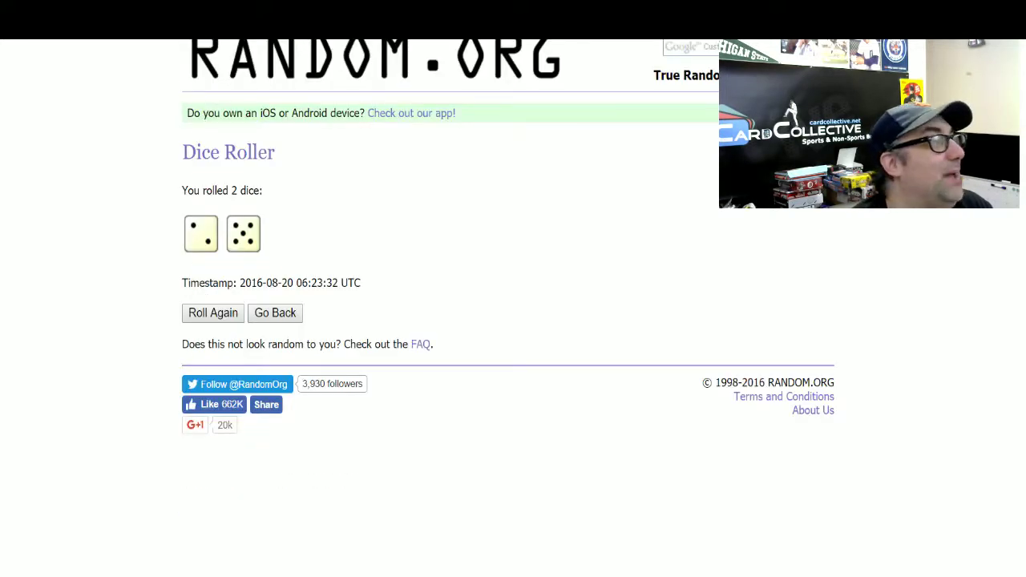
key("ctrl+Tab")
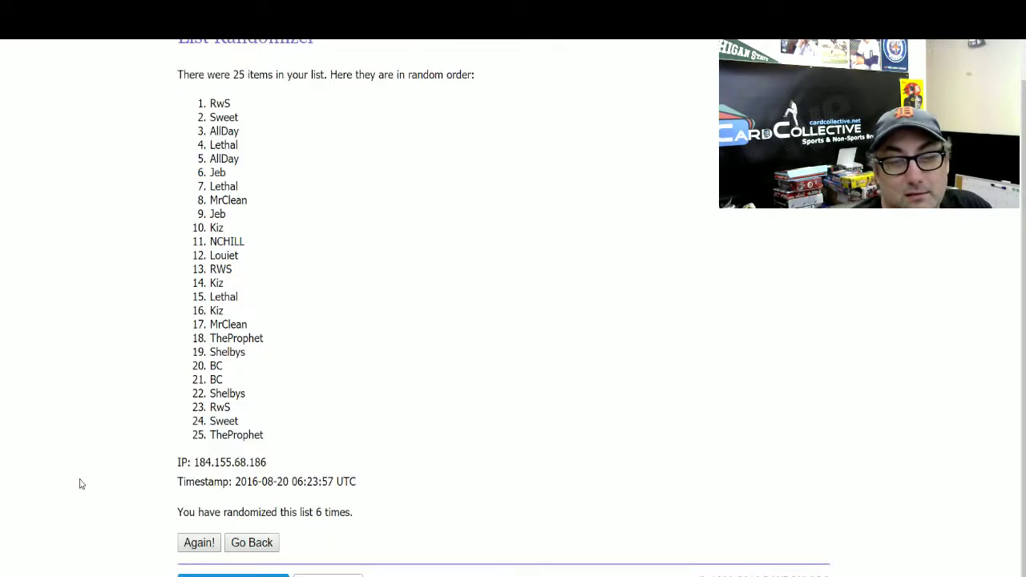
left_click(197, 543)
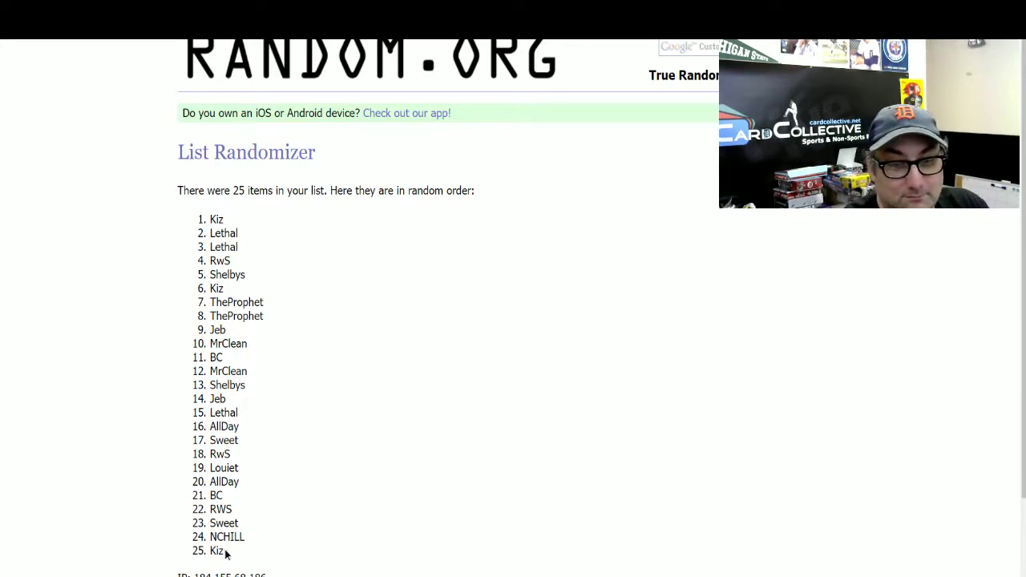
Step: Copy all 25 entries of the final randomized list
left_click_drag(227, 555, 210, 220)
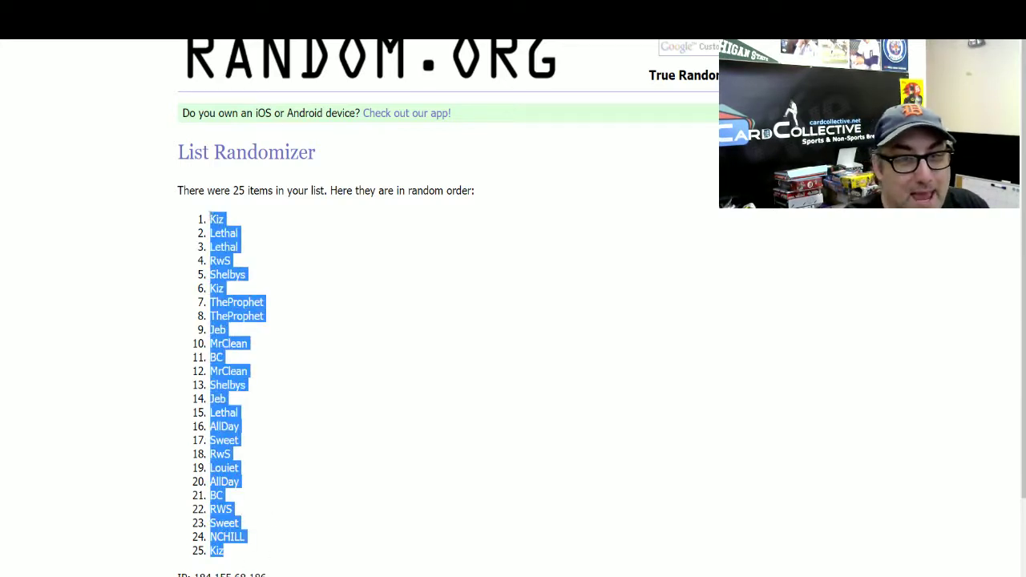
right_click(210, 222)
left_click(232, 246)
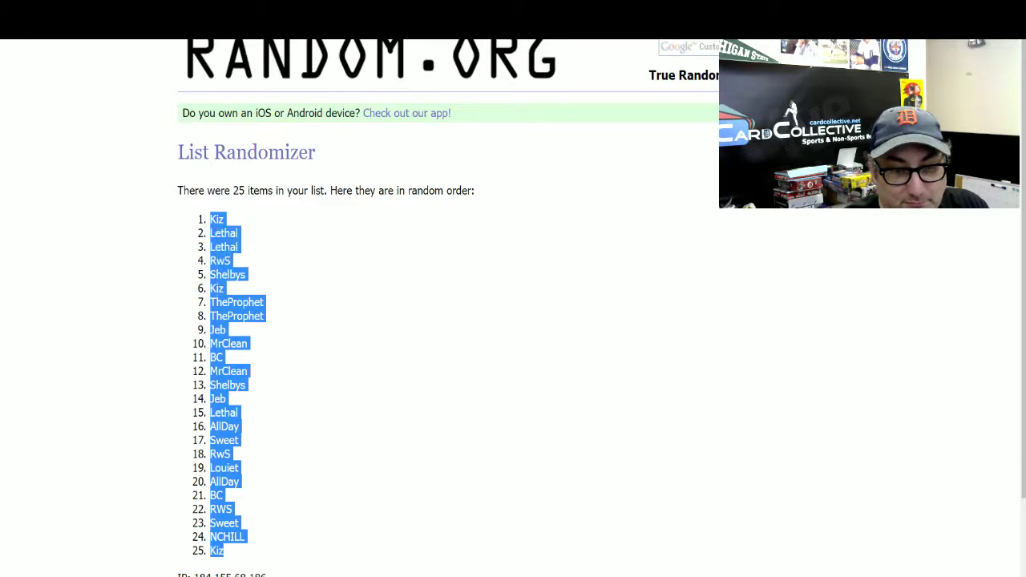
Step: Switch to the hits sheet in Excel and paste the randomized list over the participant column as unformatted Text using Paste Special
left_click(346, 576)
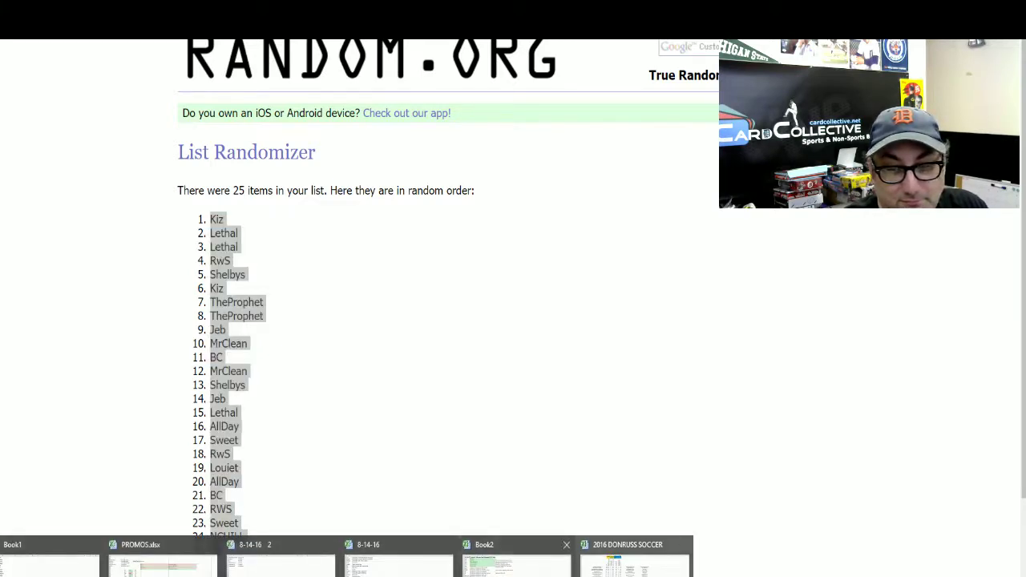
left_click(158, 562)
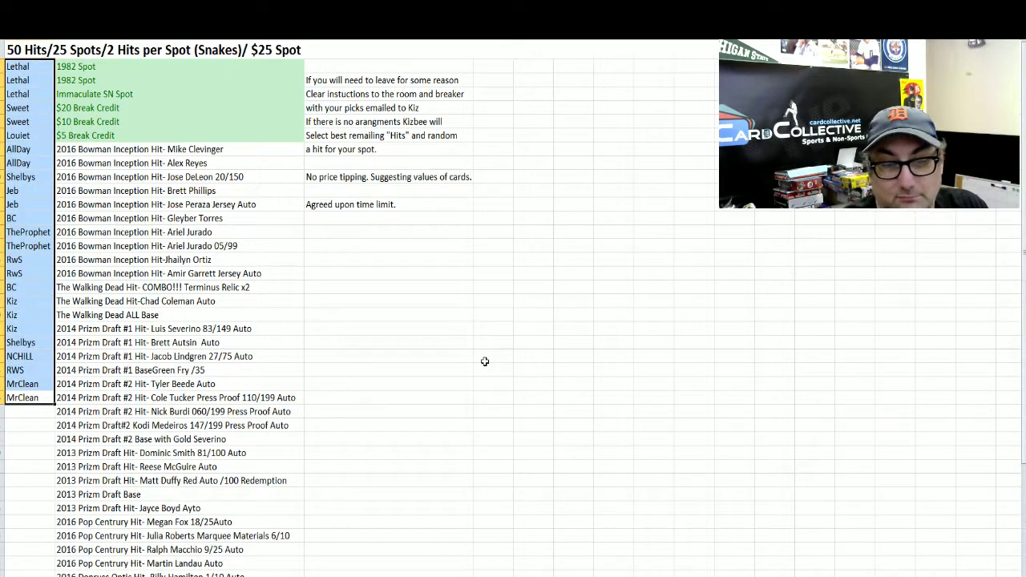
right_click(28, 108)
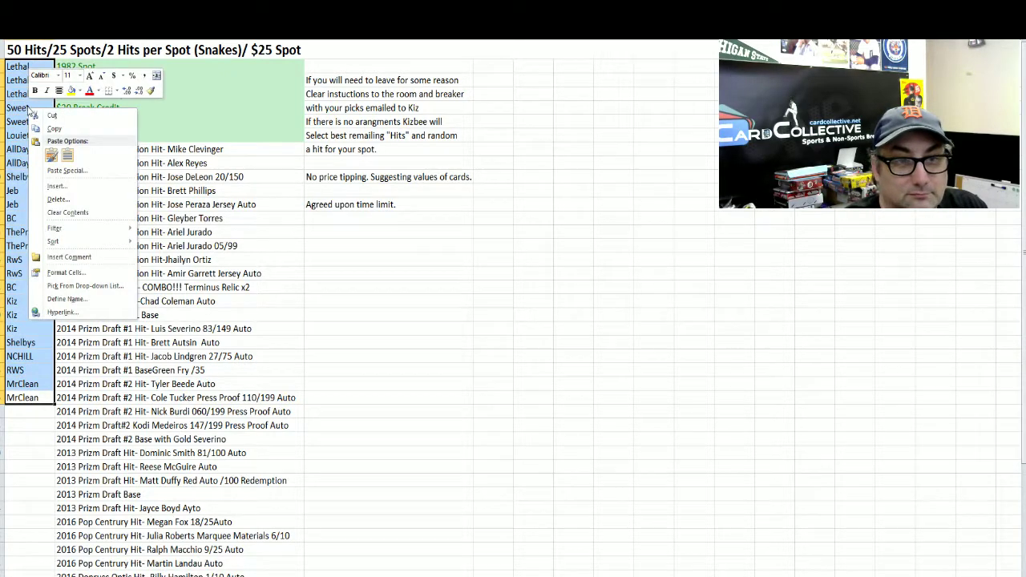
left_click(74, 170)
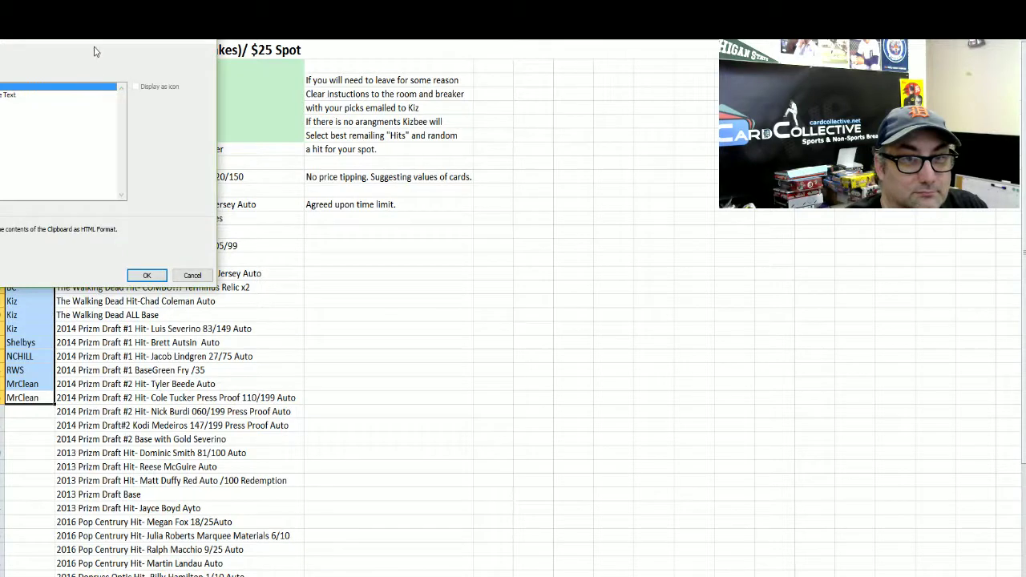
left_click_drag(94, 52, 363, 77)
left_click(263, 133)
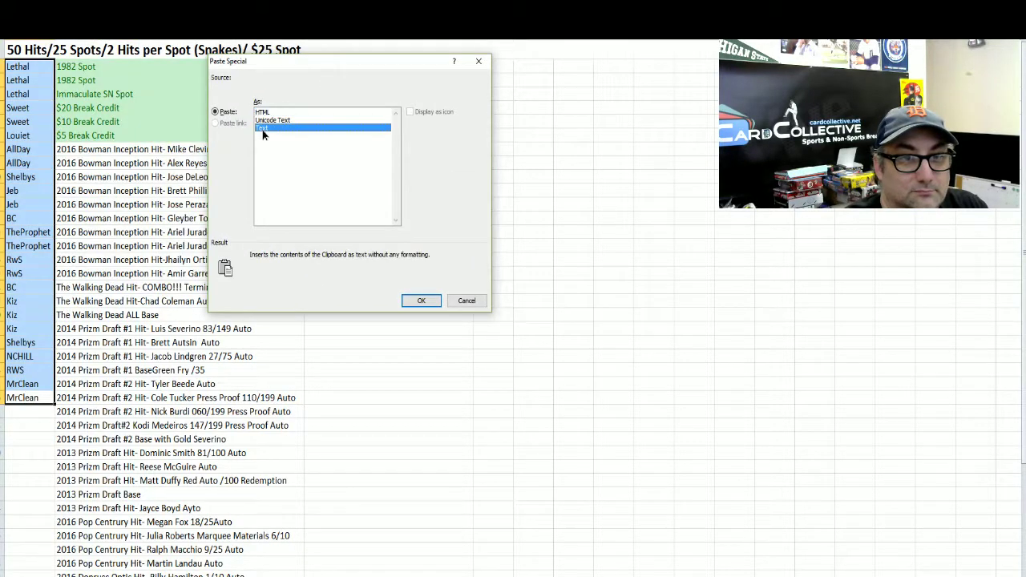
key("Return")
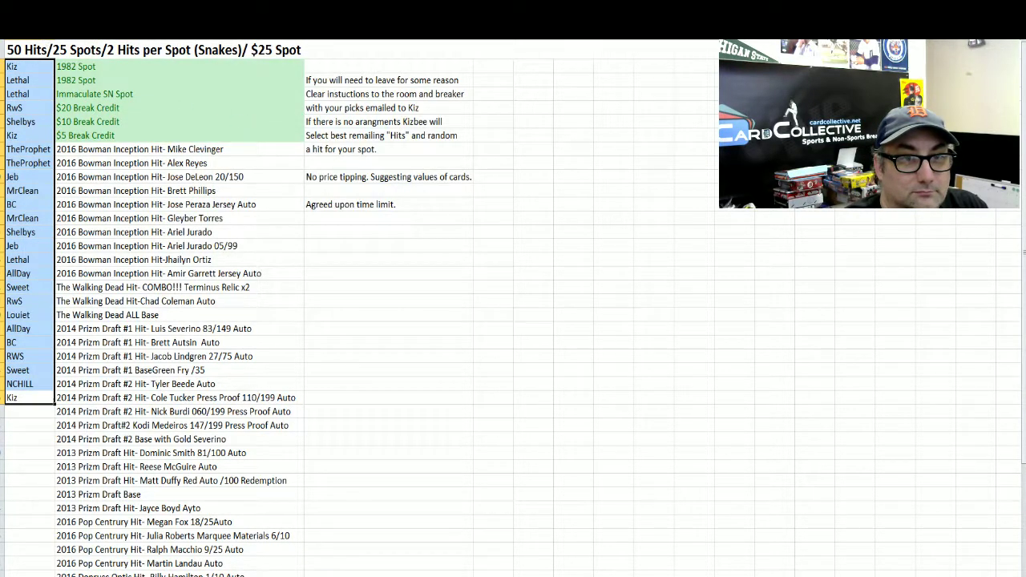
left_click(32, 40)
right_click(35, 41)
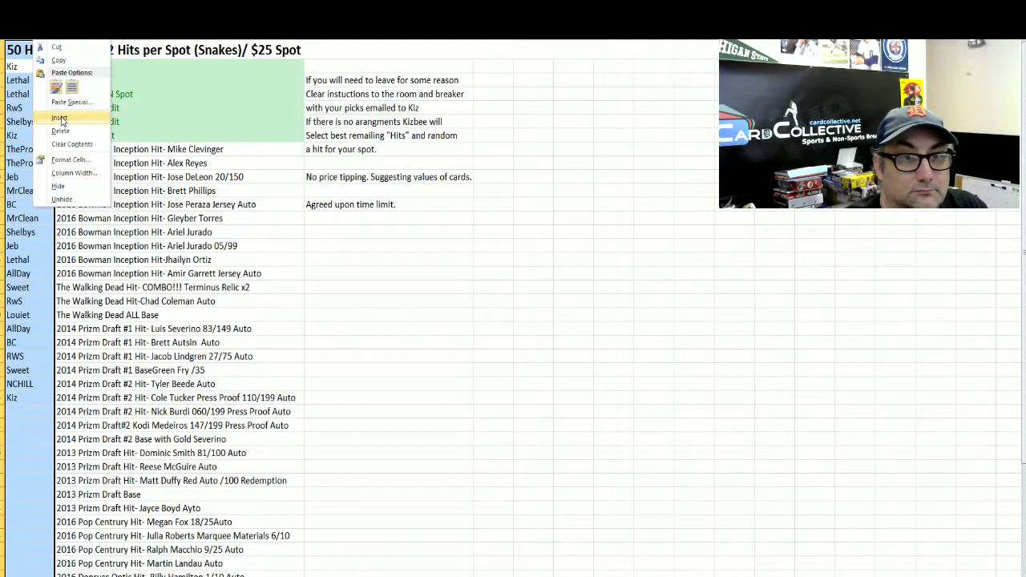
key("Escape")
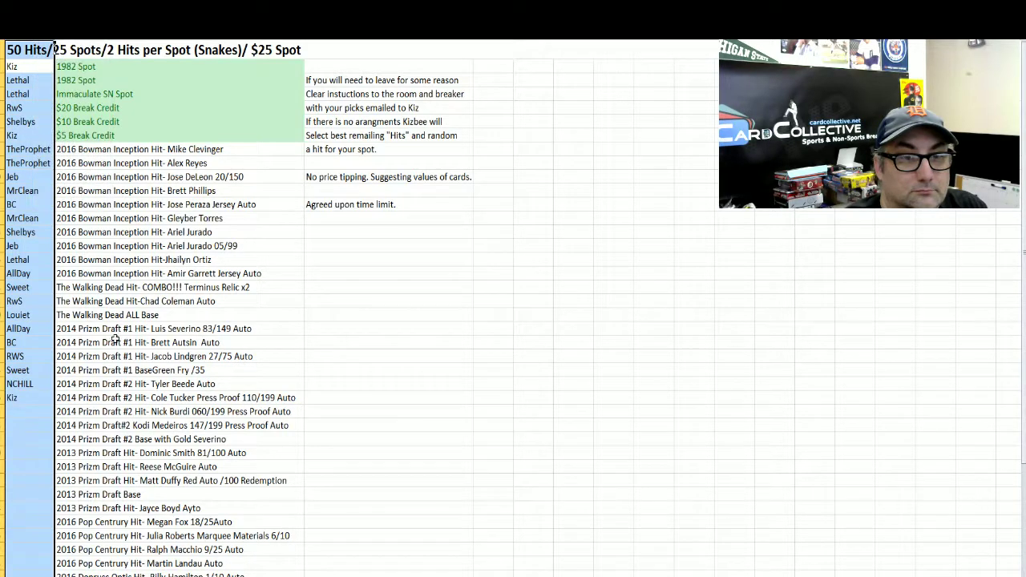
left_click(116, 343)
left_click(19, 64)
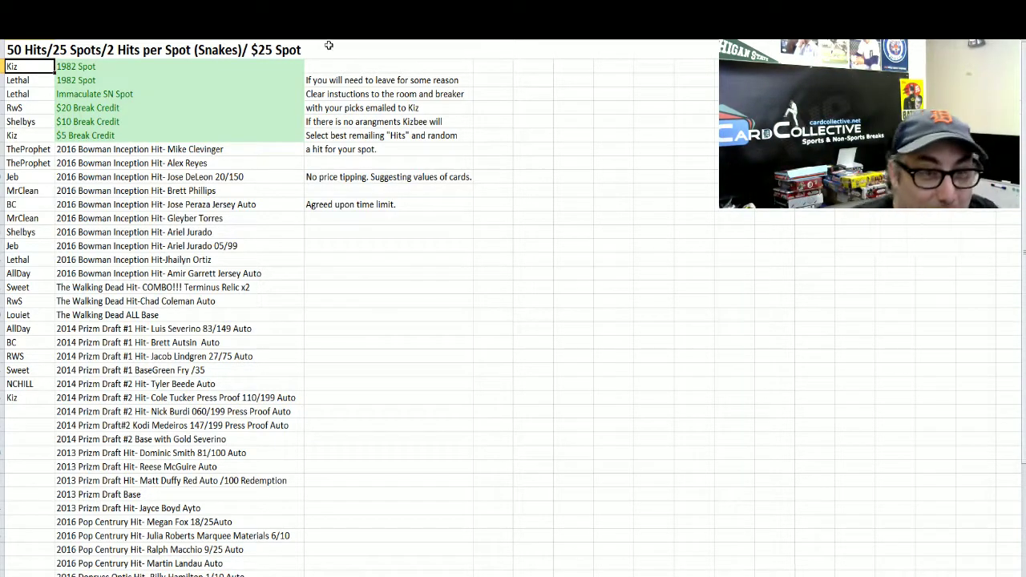
Step: Try to insert a blank column between the participant names and the hits list
left_click(56, 50)
key("ctrl+space")
right_click(170, 40)
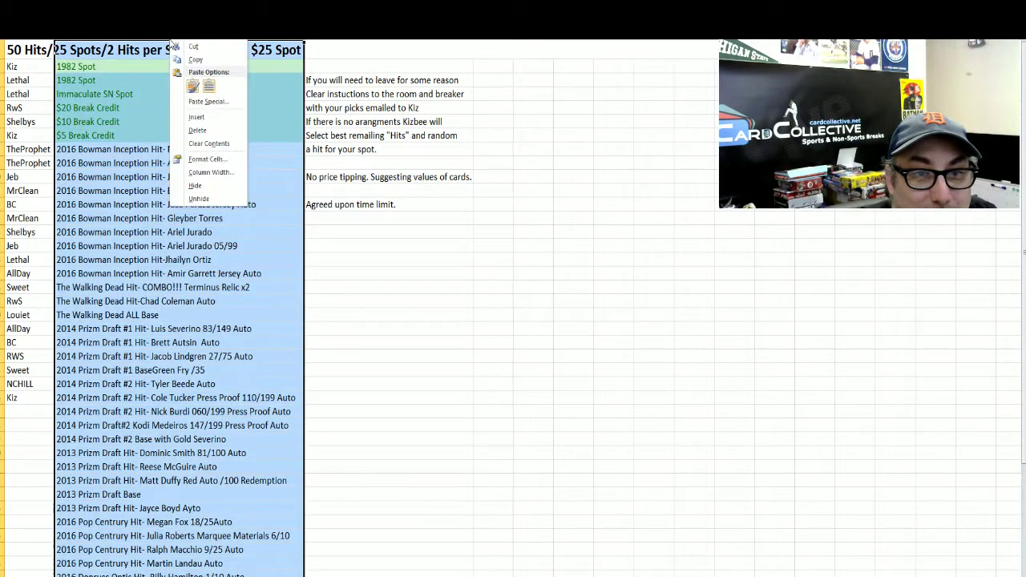
key("Escape")
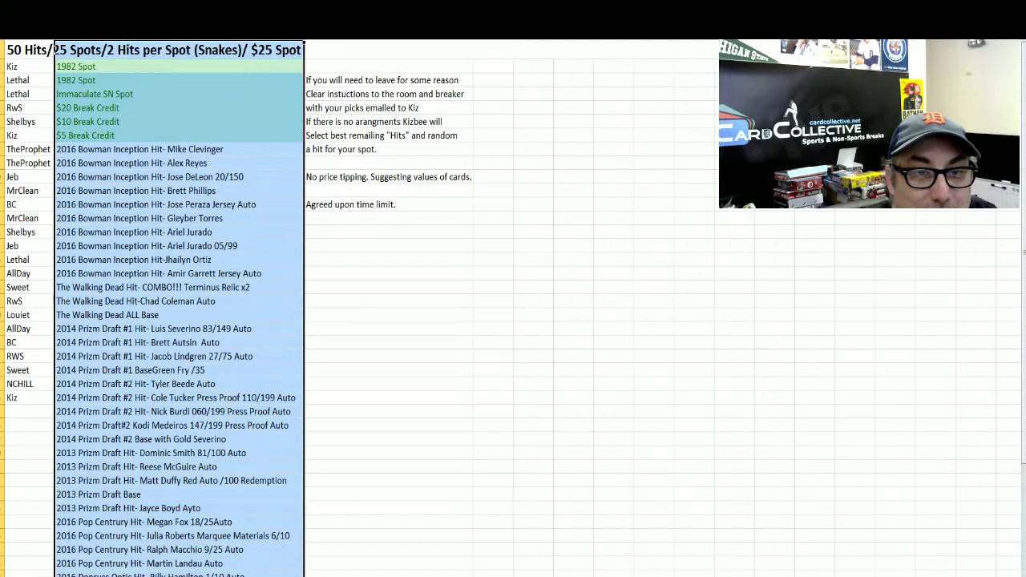
right_click(121, 37)
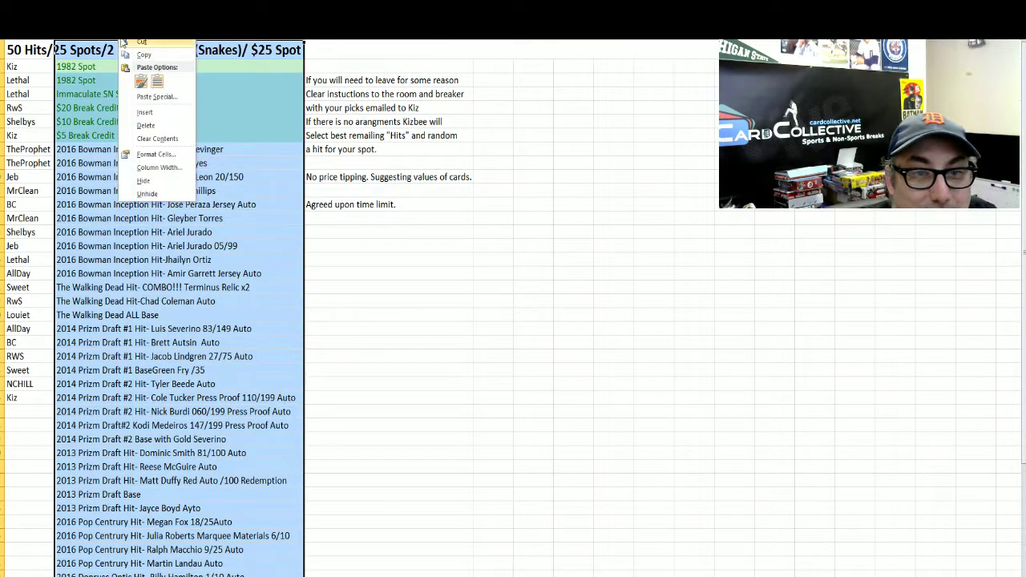
left_click(146, 112)
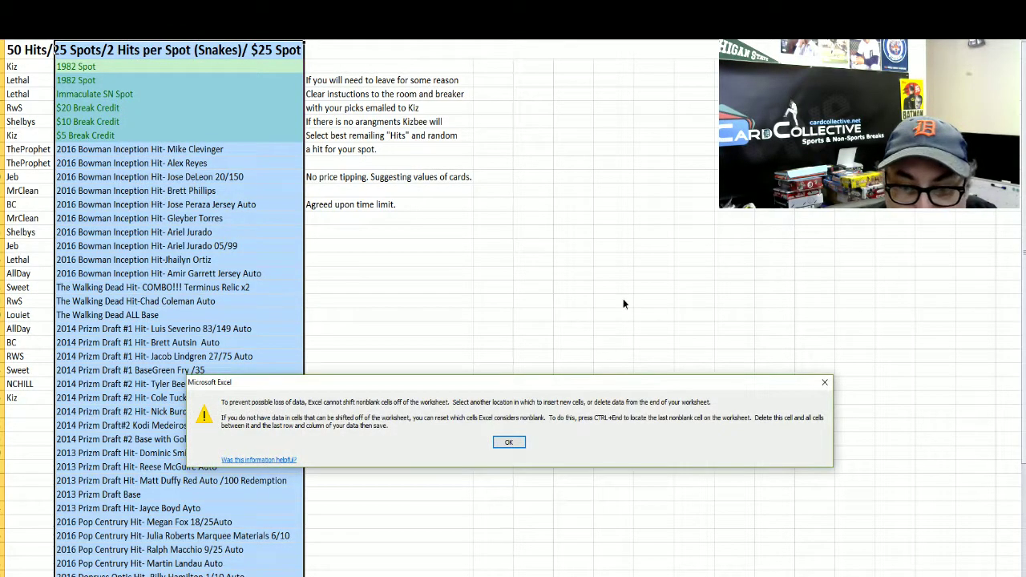
left_click(825, 383)
left_click(245, 134)
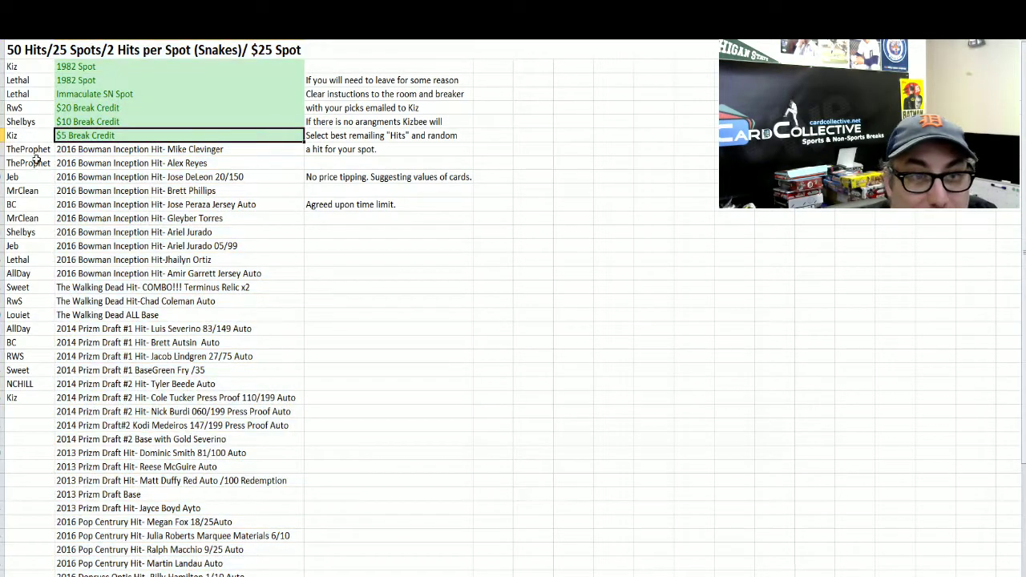
left_click(88, 40)
left_click_drag(132, 177, 132, 191)
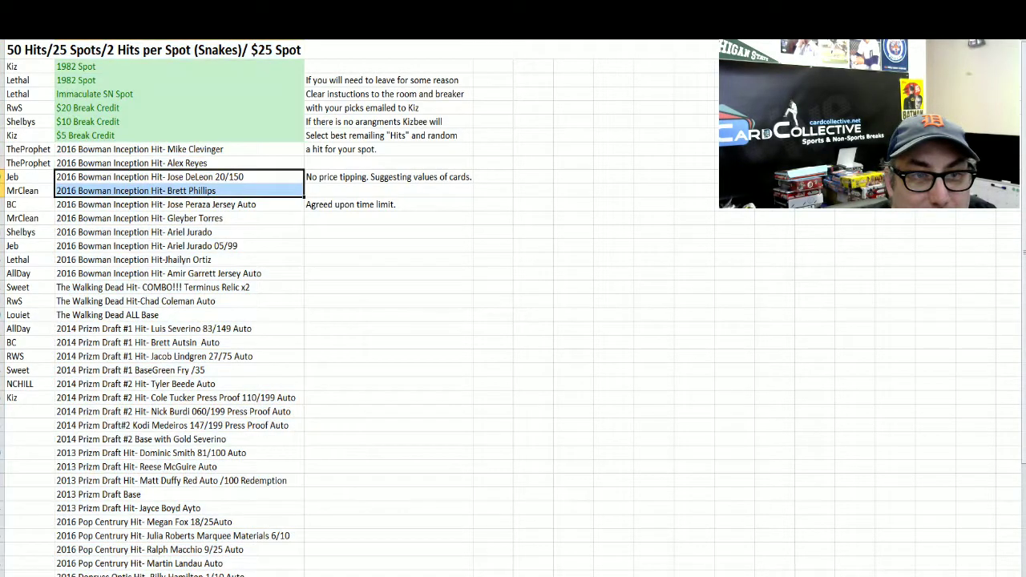
left_click(49, 40)
left_click(55, 42)
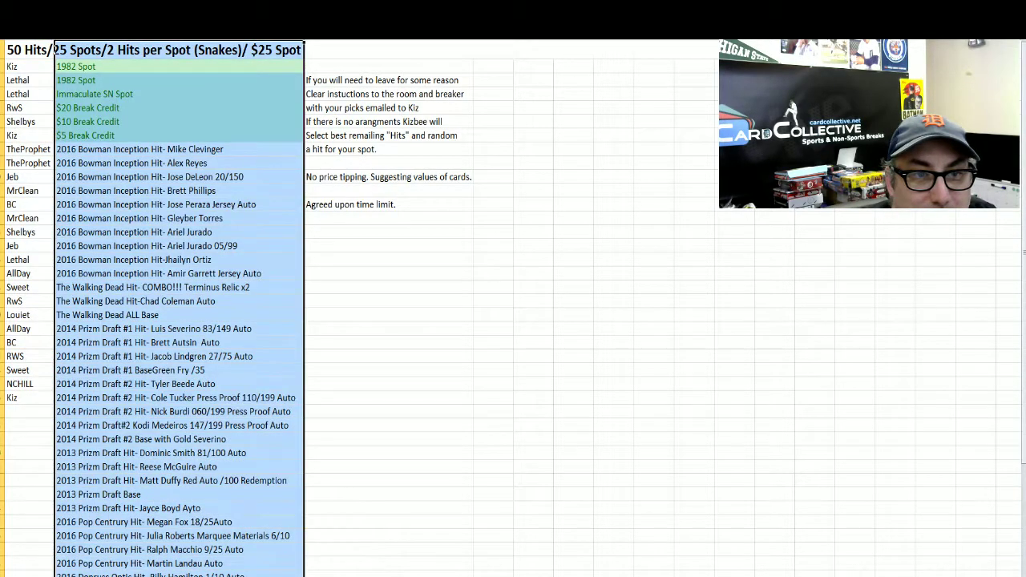
left_click(133, 159)
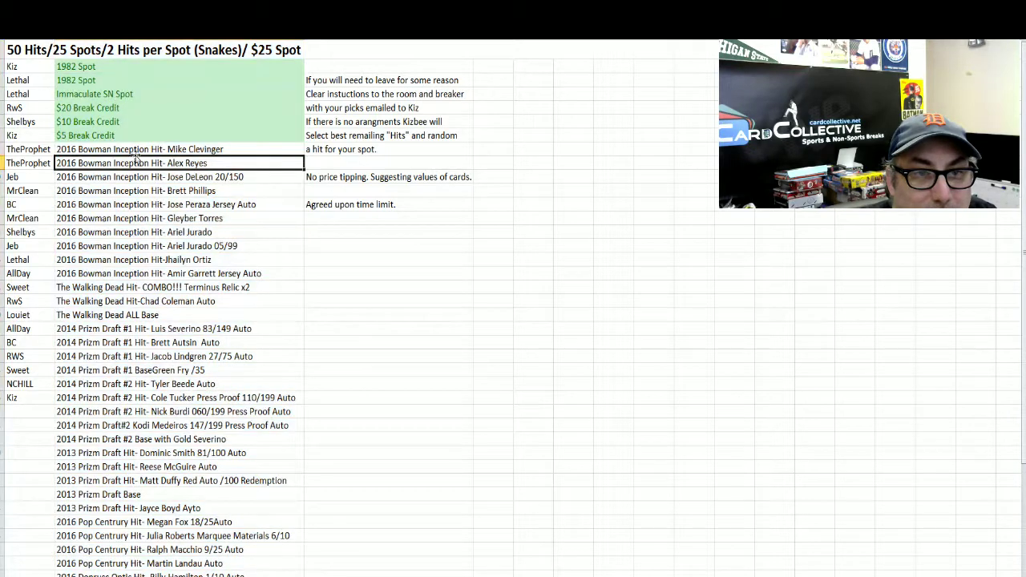
left_click(119, 55)
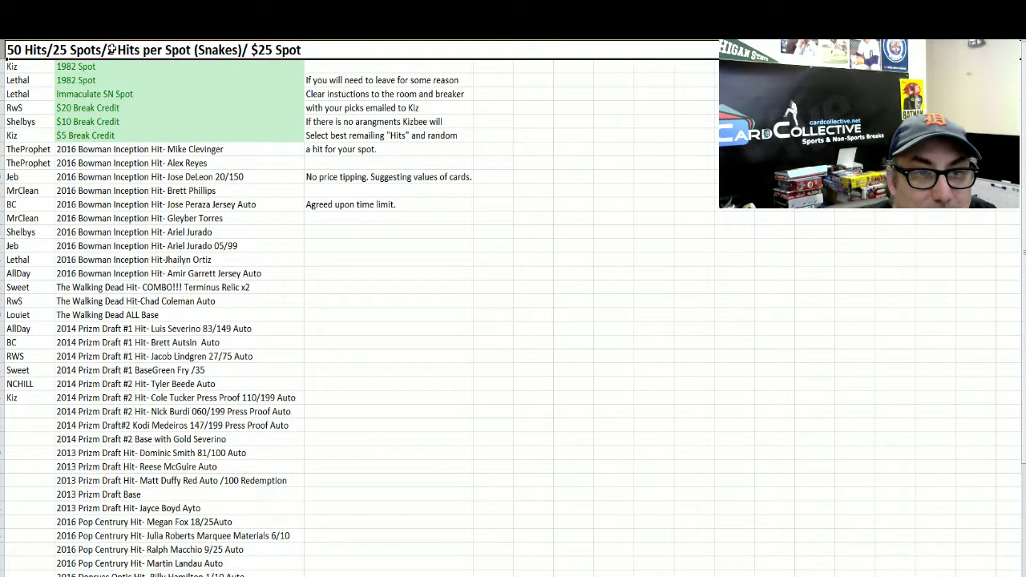
left_click(153, 109)
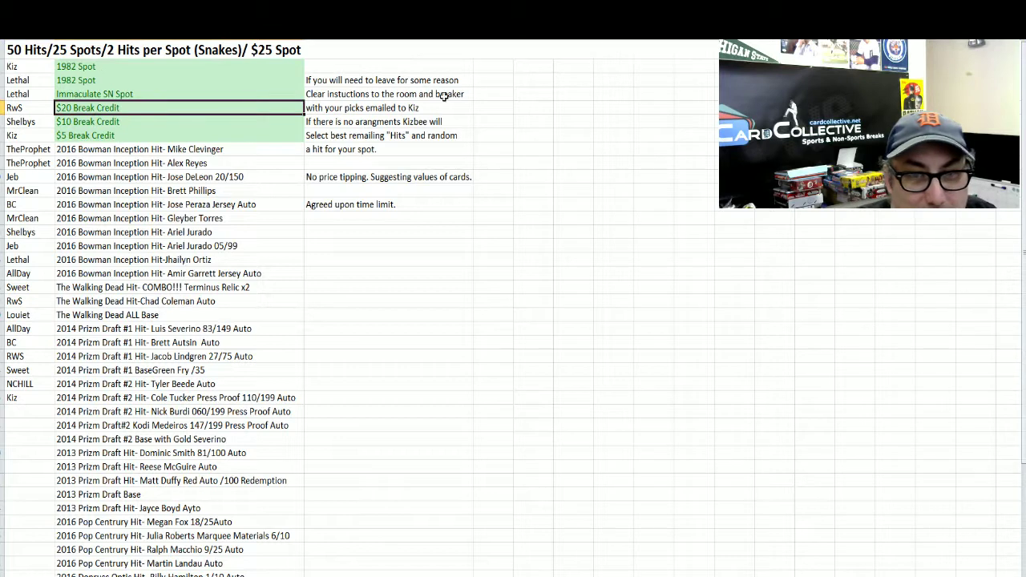
Step: Copy the "50 Hits/25 Spots/2 Hits per Spot (Snakes)/ $25 Spot" heading into an empty cell beyond the notes, pasting it as Unicode Text
left_click(186, 53)
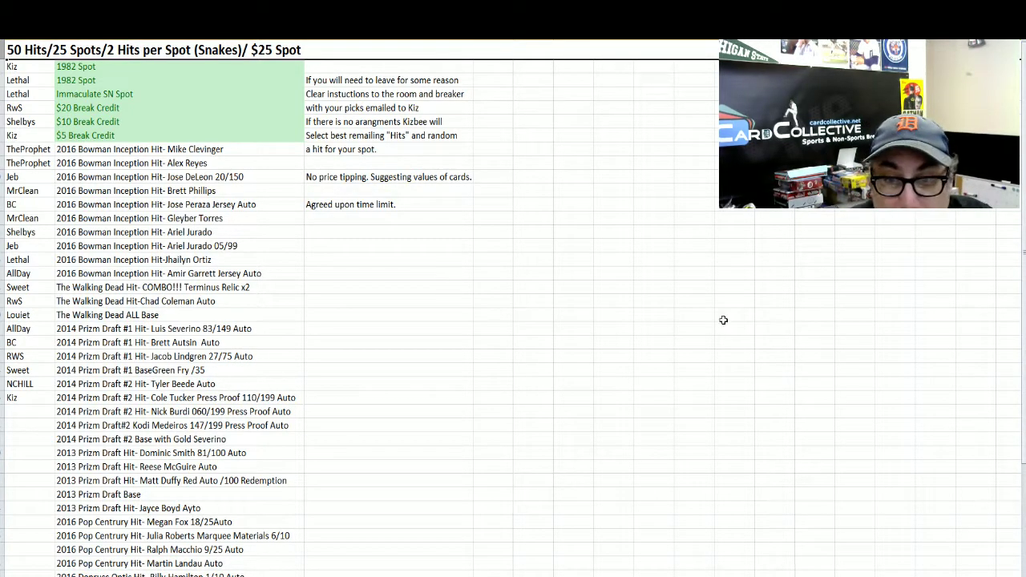
left_click(521, 299)
right_click(521, 298)
left_click(564, 365)
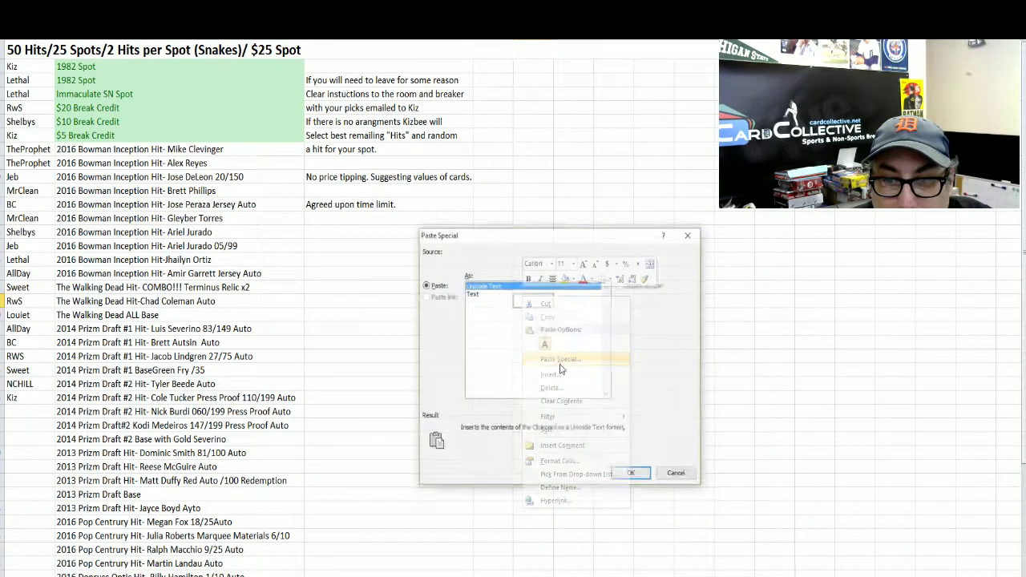
left_click(632, 474)
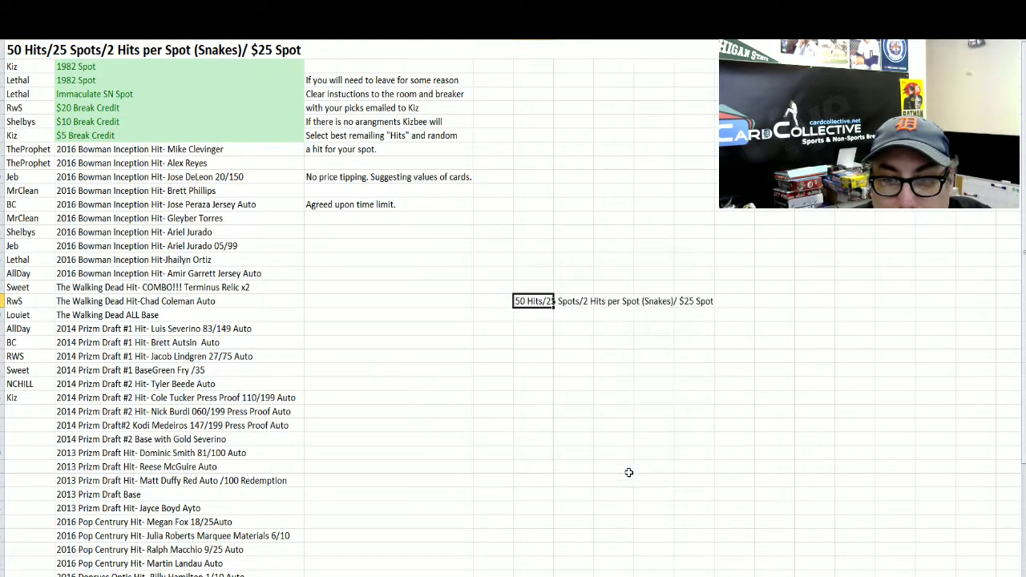
Step: Delete the merged heading row above the participant and hits lists
left_click(3, 50)
right_click(3, 51)
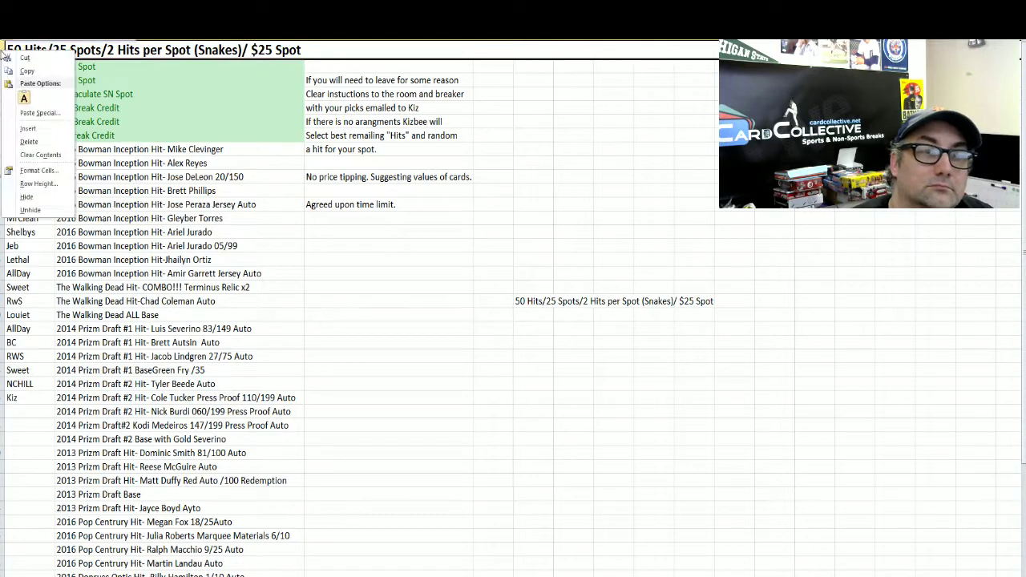
left_click(30, 141)
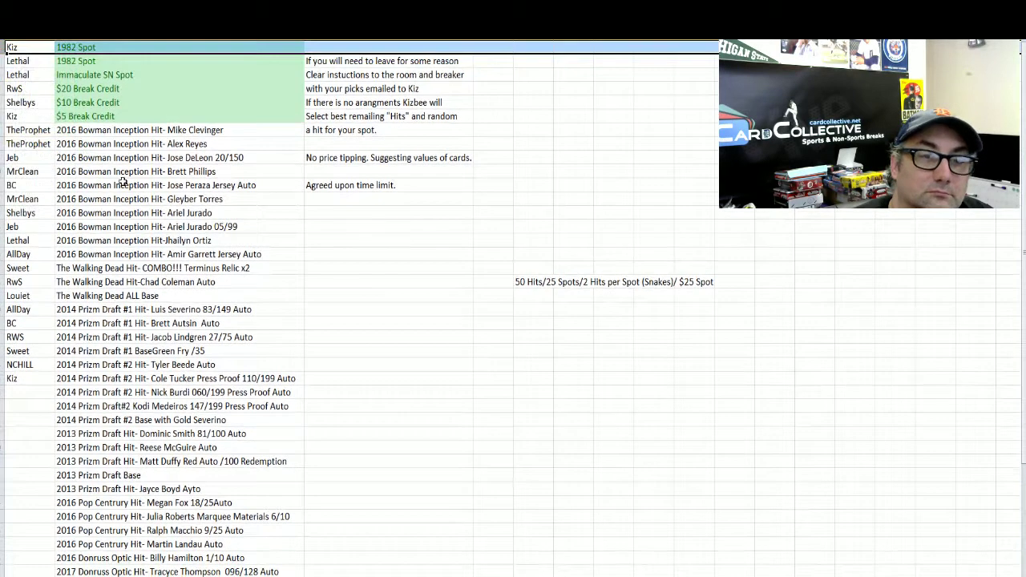
left_click(140, 183)
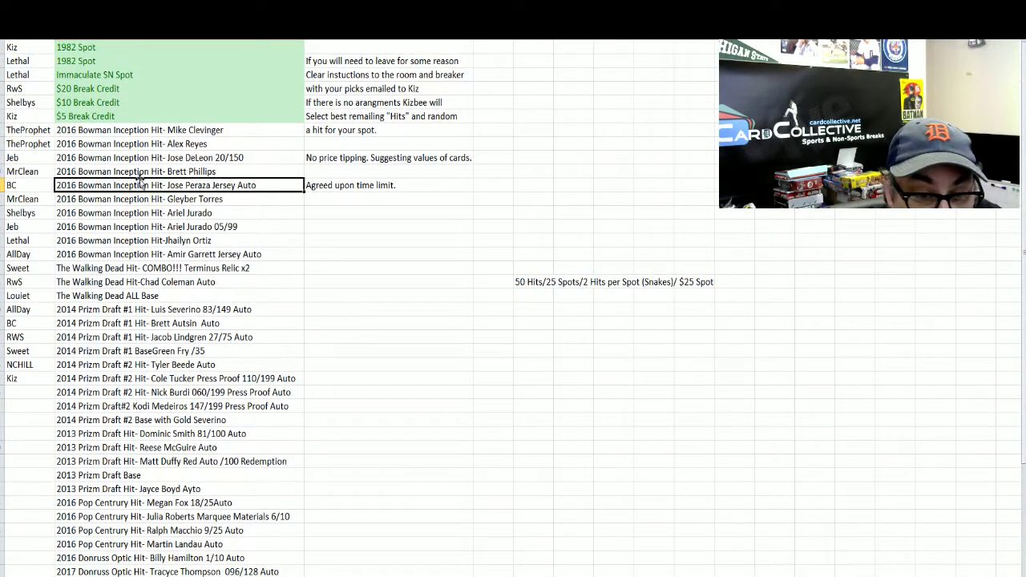
scroll(145, 185, "down", 1)
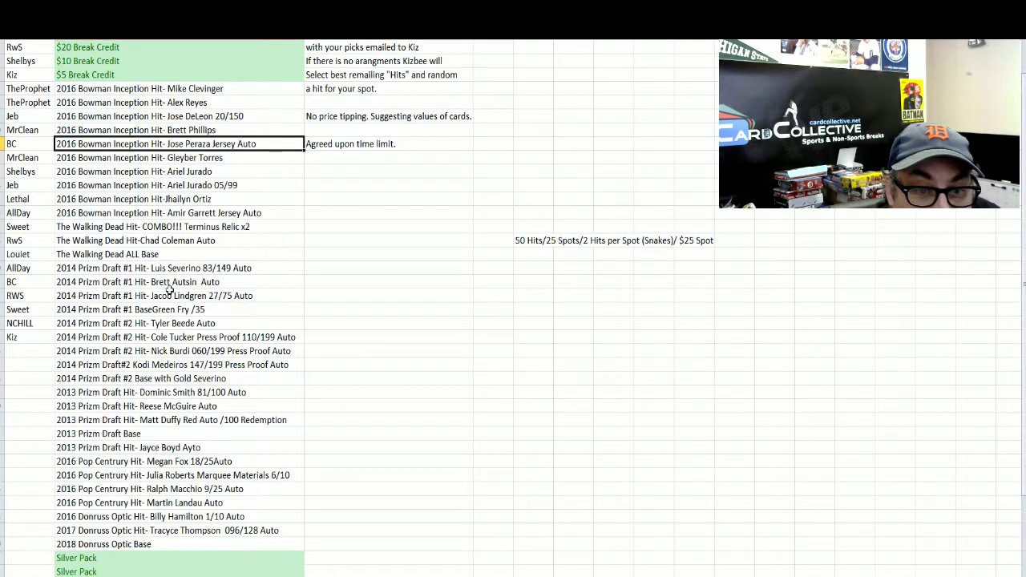
scroll(171, 292, "up", 1)
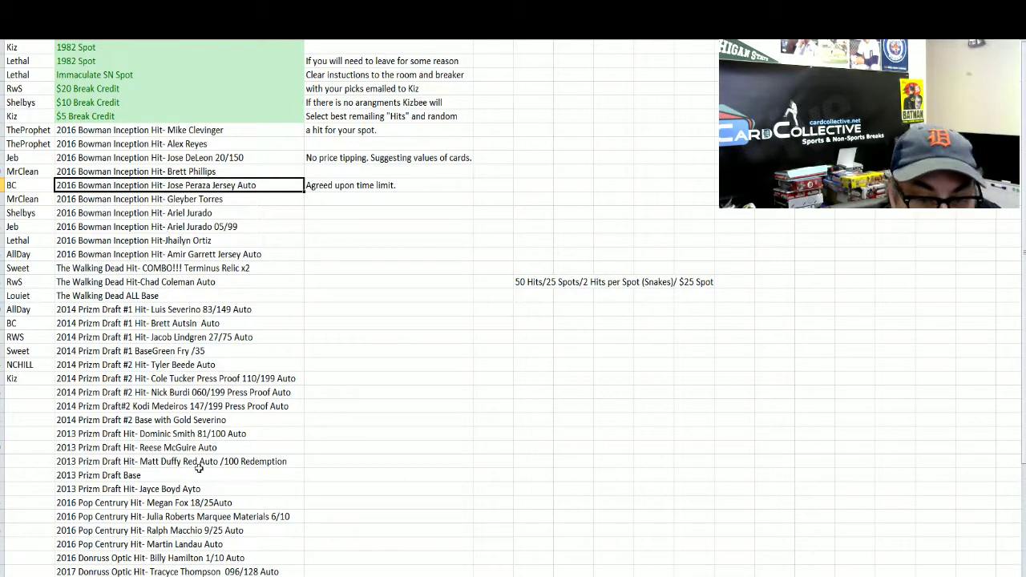
Step: Insert a blank column directly before the hits list
left_click(184, 505)
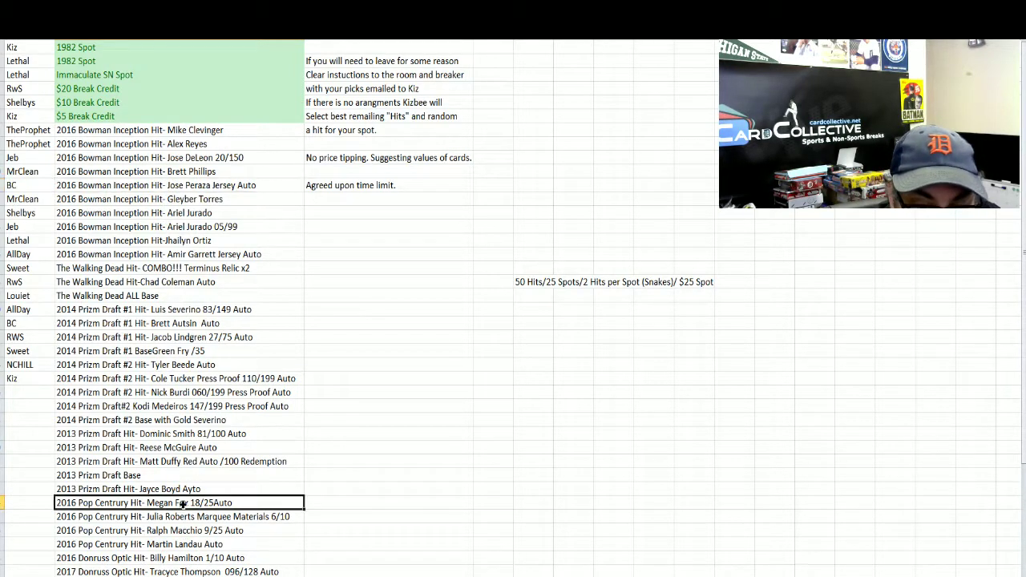
left_click(179, 34)
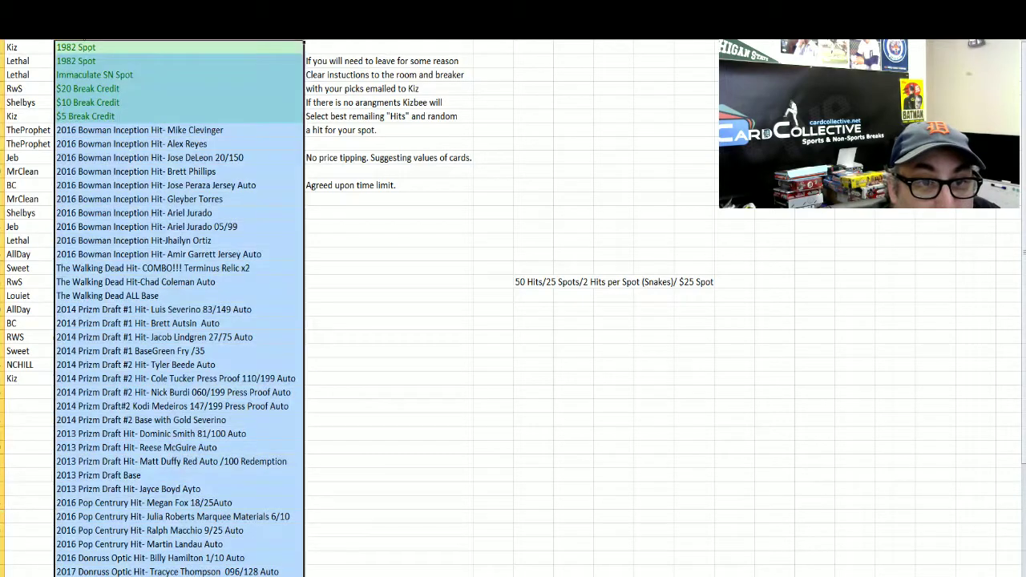
right_click(82, 33)
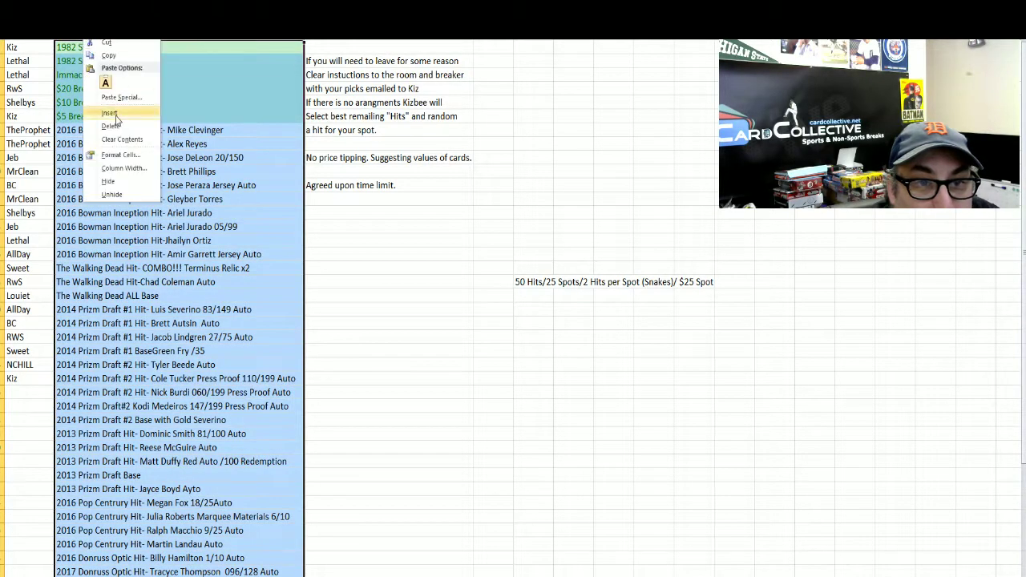
left_click(105, 117)
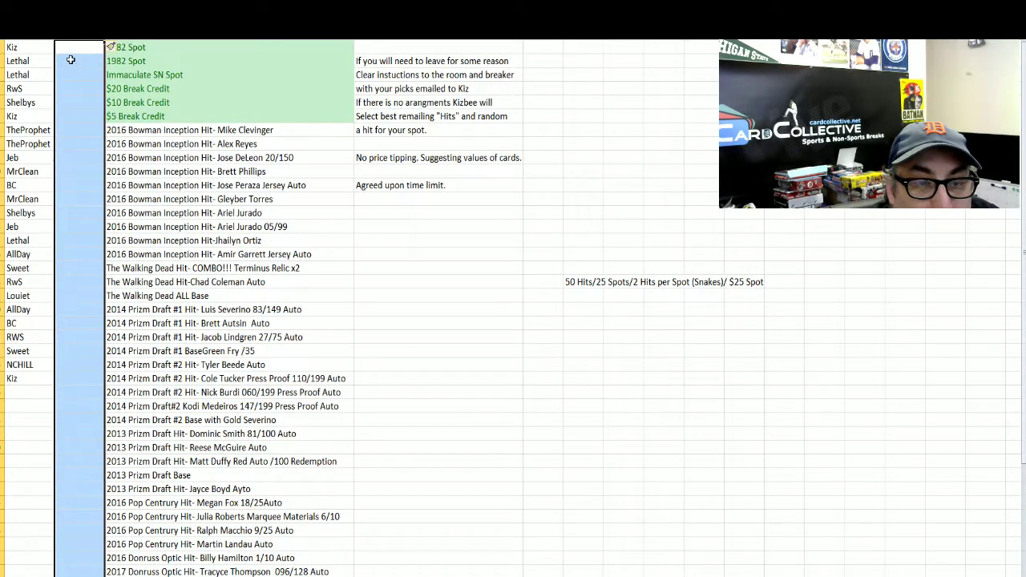
Step: Delete the blank column between the participant names and the hits list
left_click(29, 46)
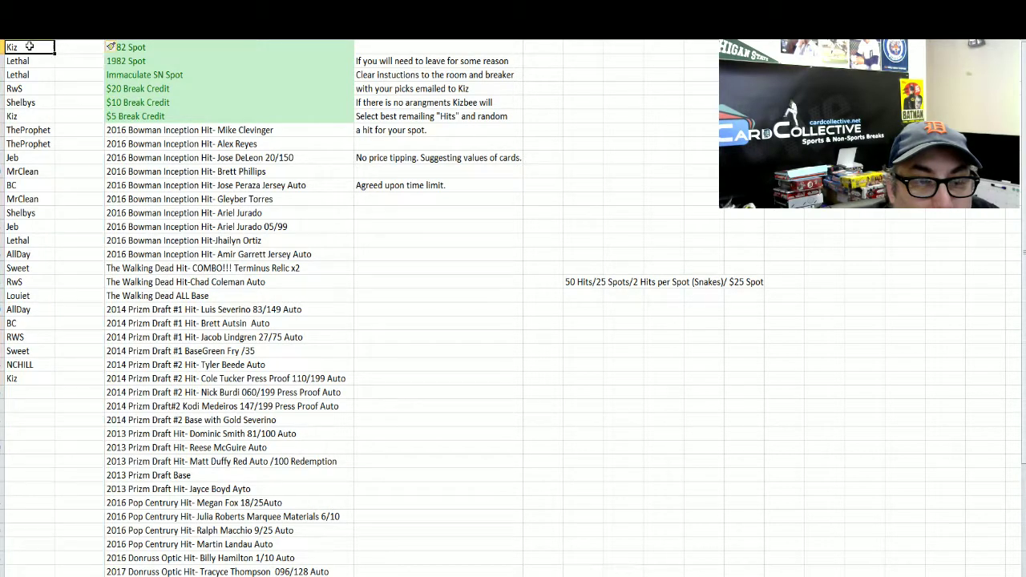
left_click(81, 34)
right_click(82, 33)
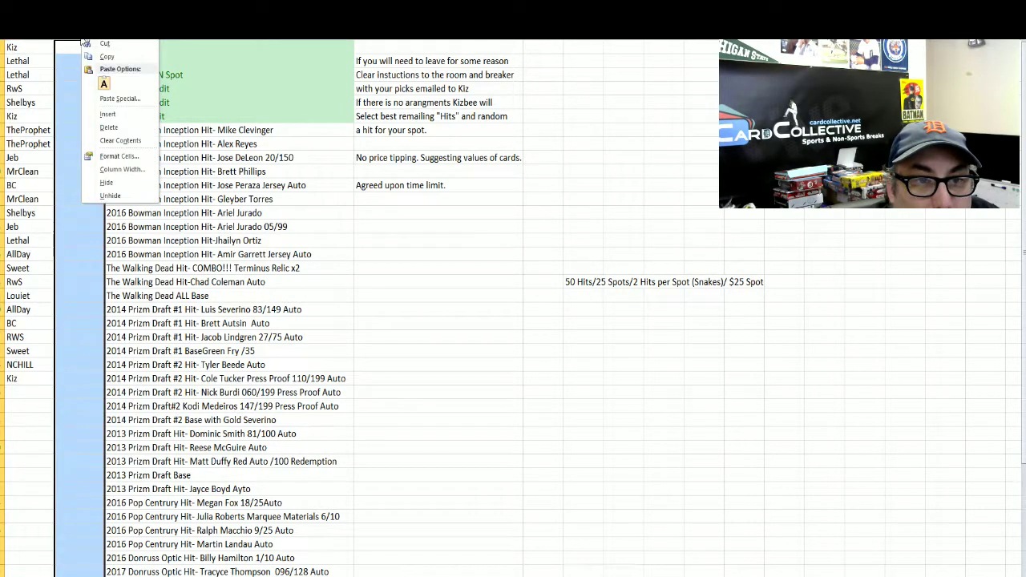
left_click(125, 131)
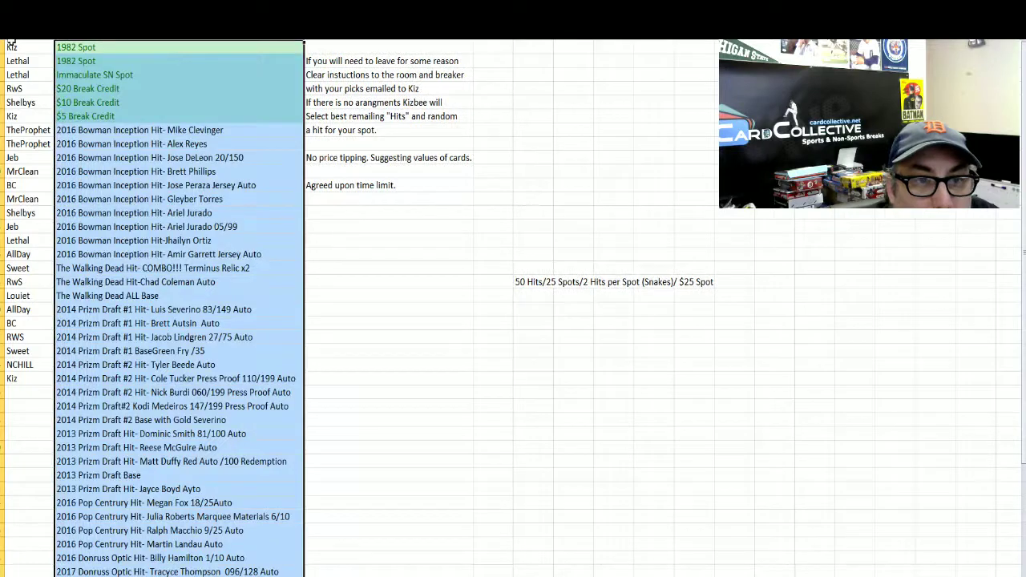
Step: Insert a blank column before the participant names
left_click(25, 33)
right_click(26, 33)
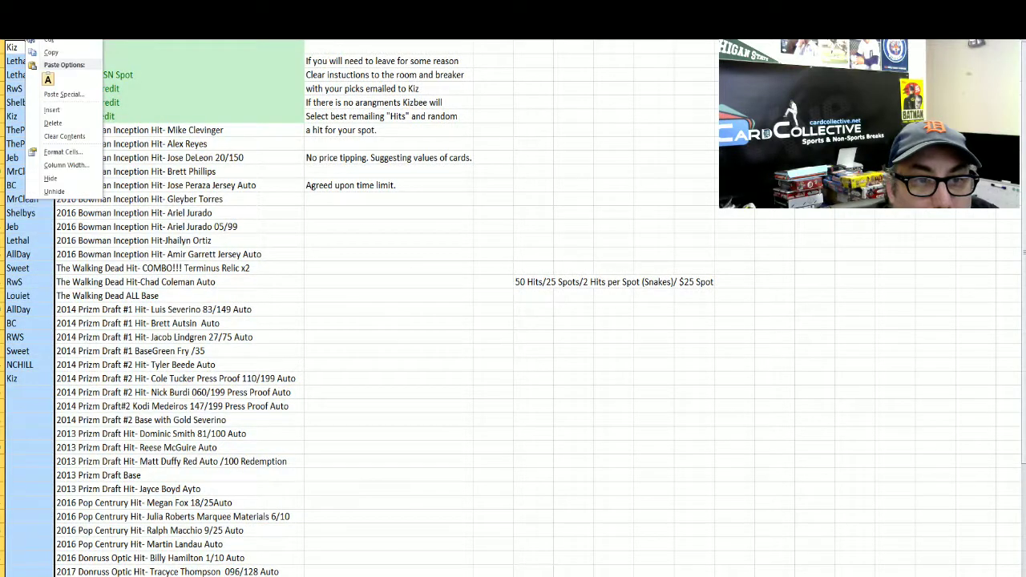
left_click(53, 110)
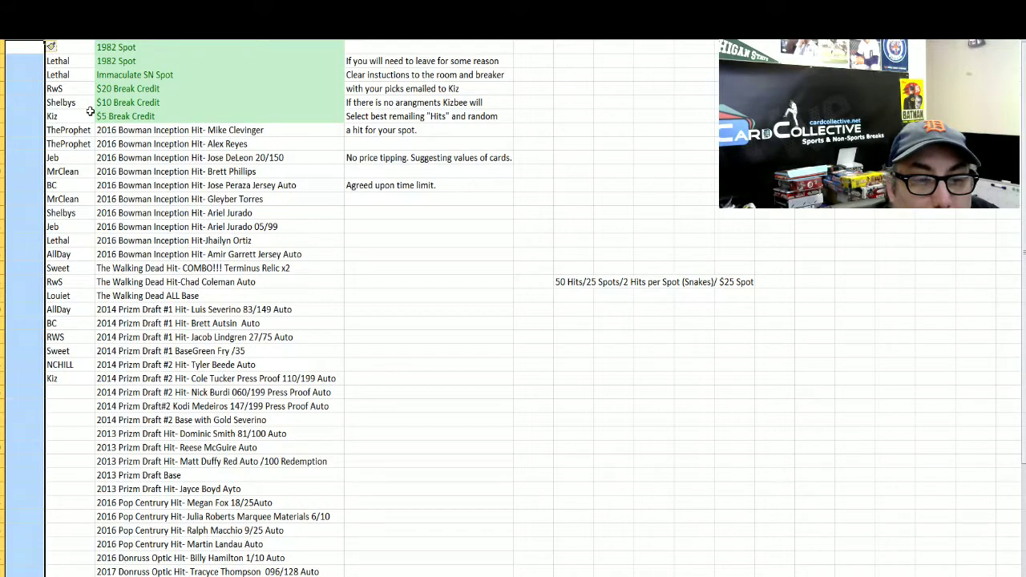
Step: Insert a blank column between the participant names and the hits list to hold the picks
left_click(209, 145)
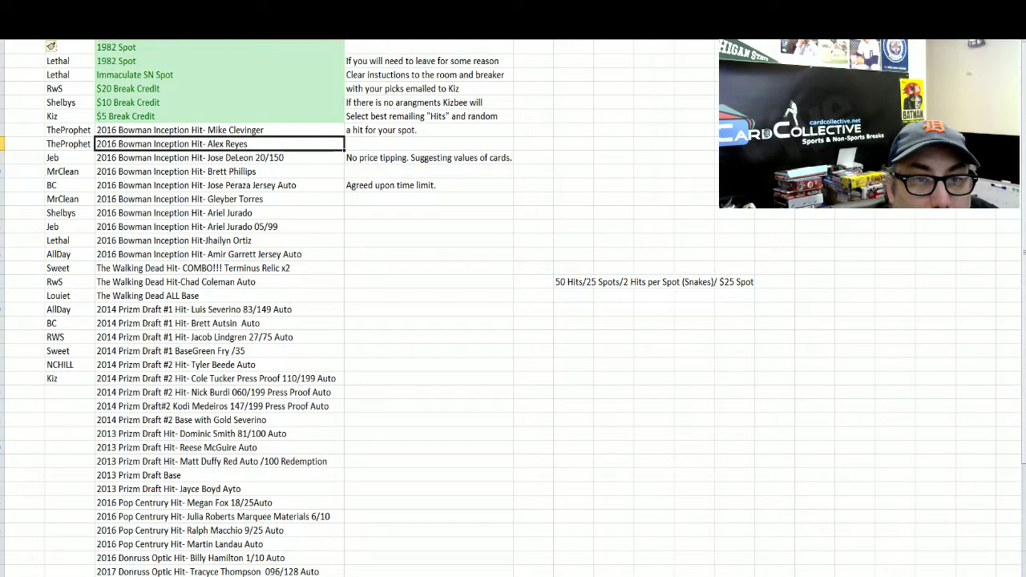
right_click(161, 40)
left_click(187, 113)
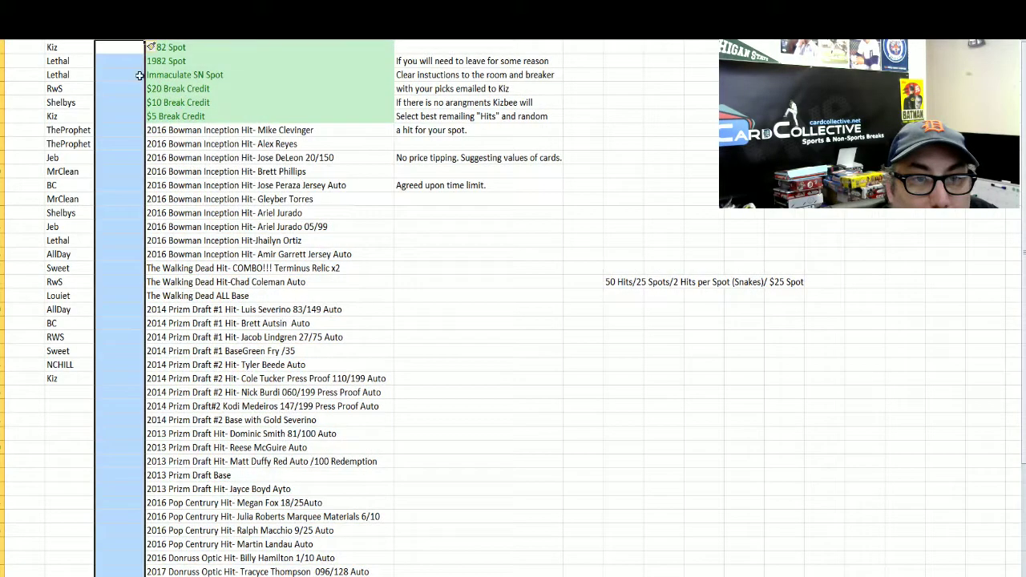
Step: Move the "2016 Pop Centrury Hit- Megan Fox 18/25Auto" entry beside the first participant and autofit the pick column's width
left_click(276, 503)
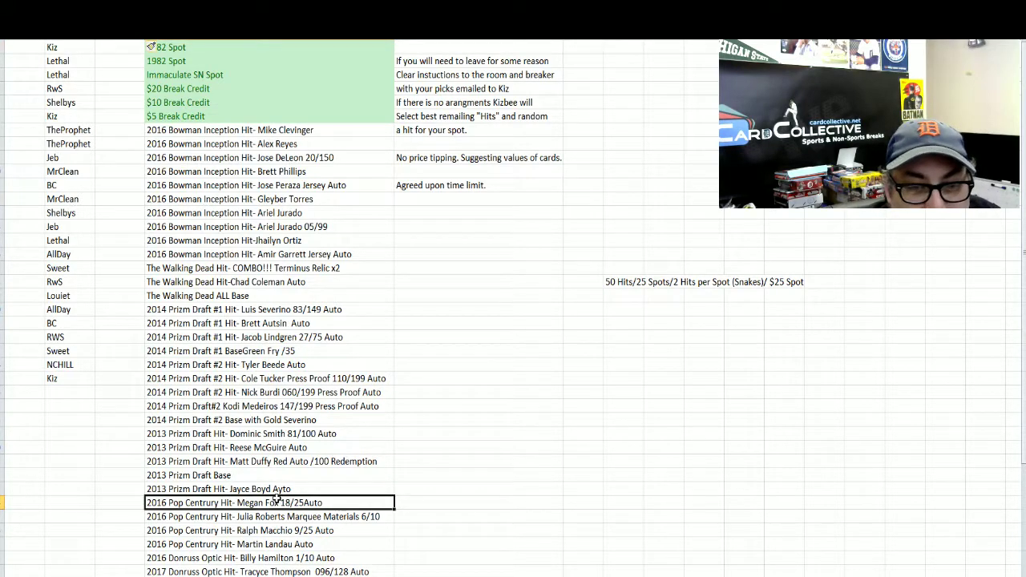
left_click_drag(275, 498, 118, 48)
left_click(116, 58)
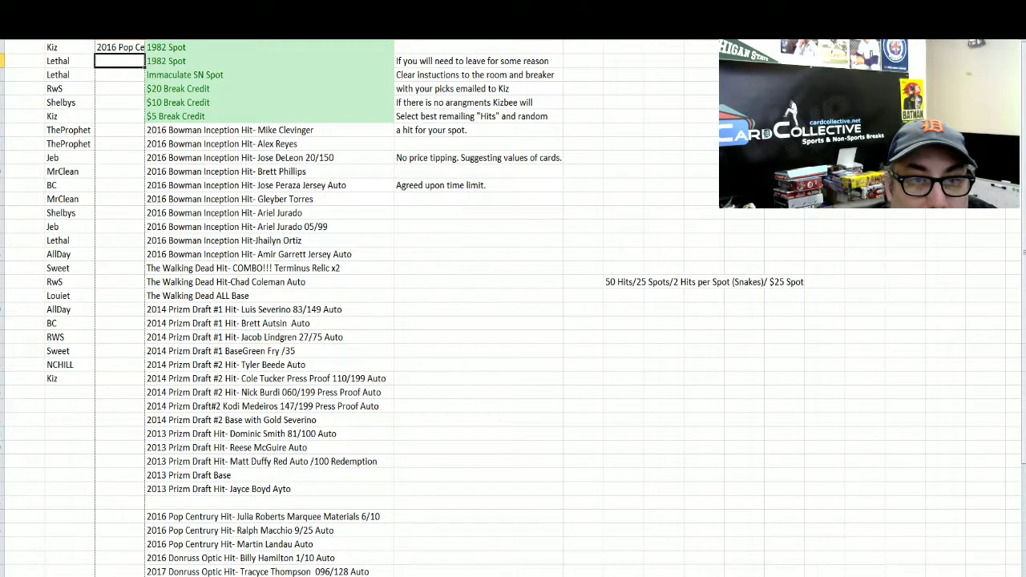
key("alt+h")
key("o")
key("i")
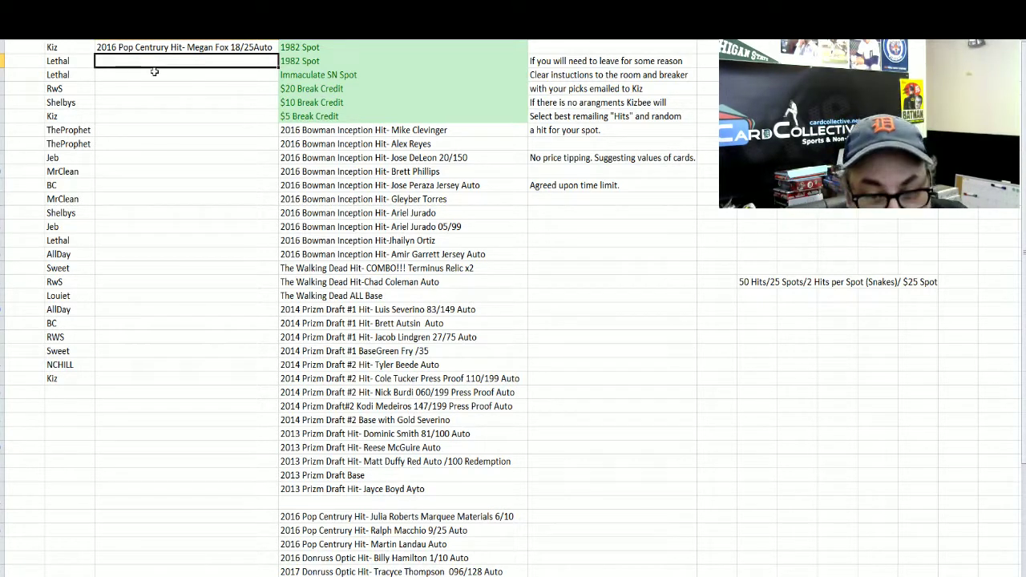
Step: Move the "The Walking Dead Hit-Chad Coleman Auto" entry beside the second participant as their pick
left_click(375, 377)
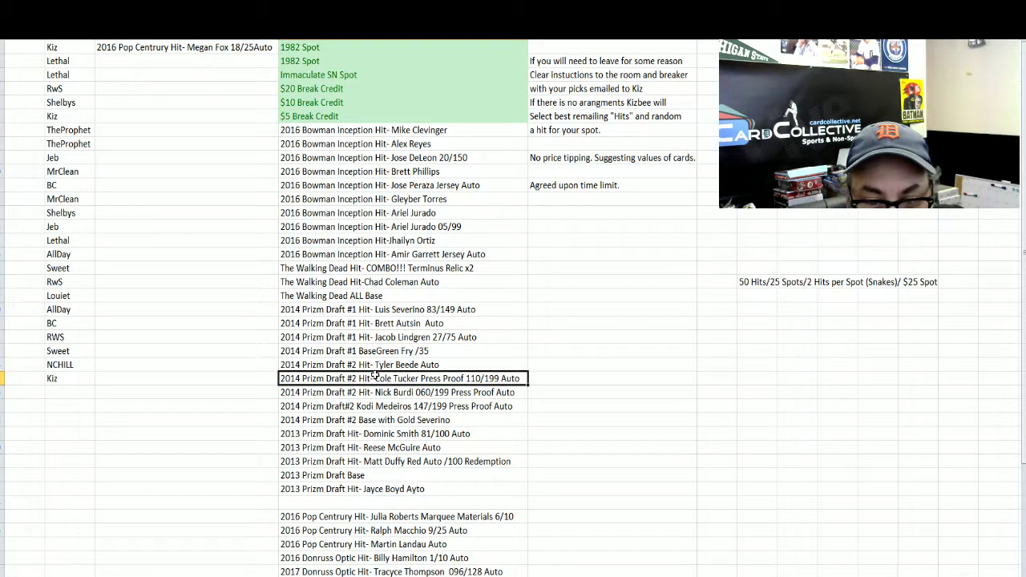
left_click(459, 284)
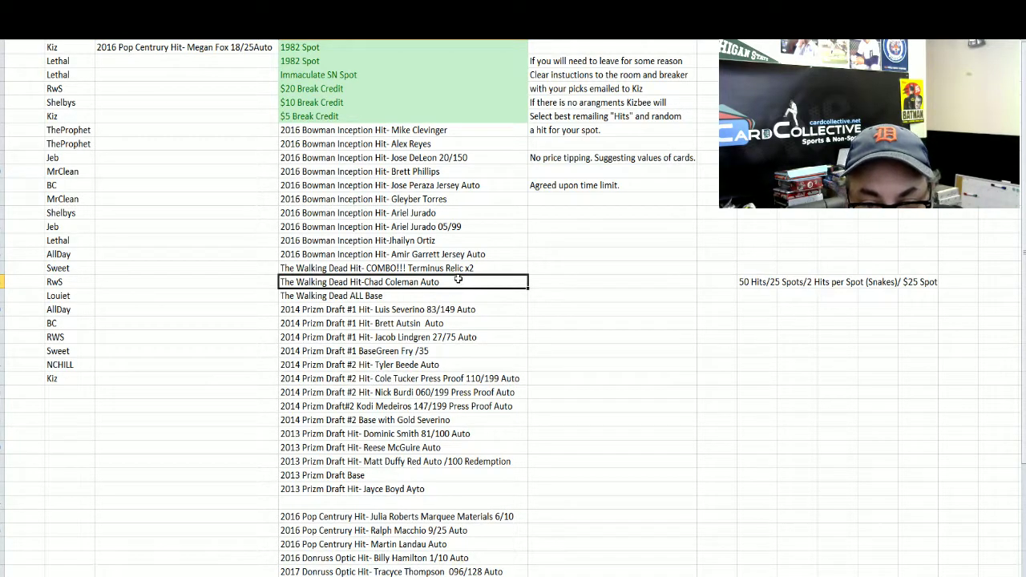
left_click_drag(455, 276, 196, 61)
left_click(186, 73)
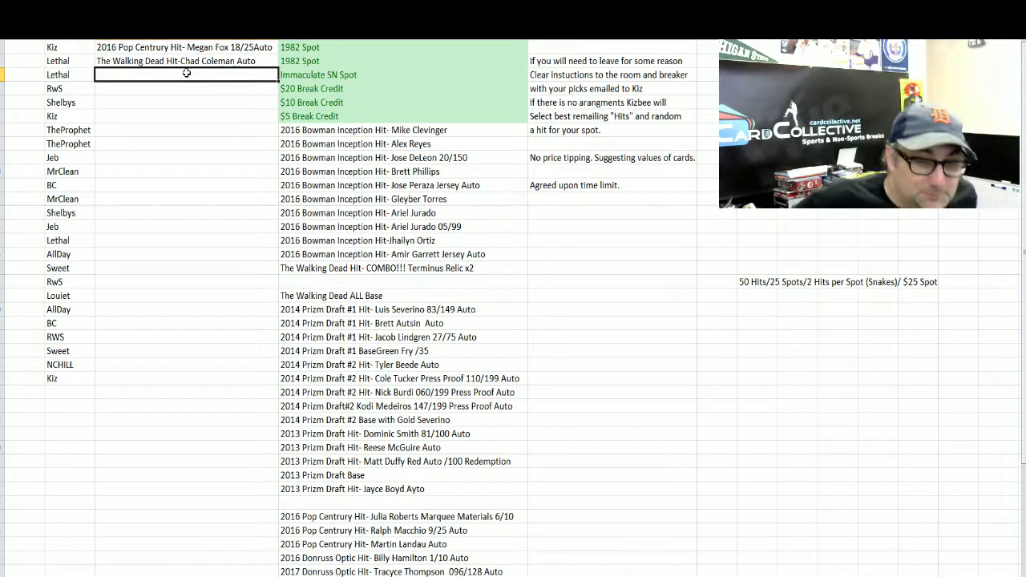
Step: Delete the two blank cells left in the hits list by the earlier picks, shifting the cells below up
left_click(364, 283)
right_click(364, 283)
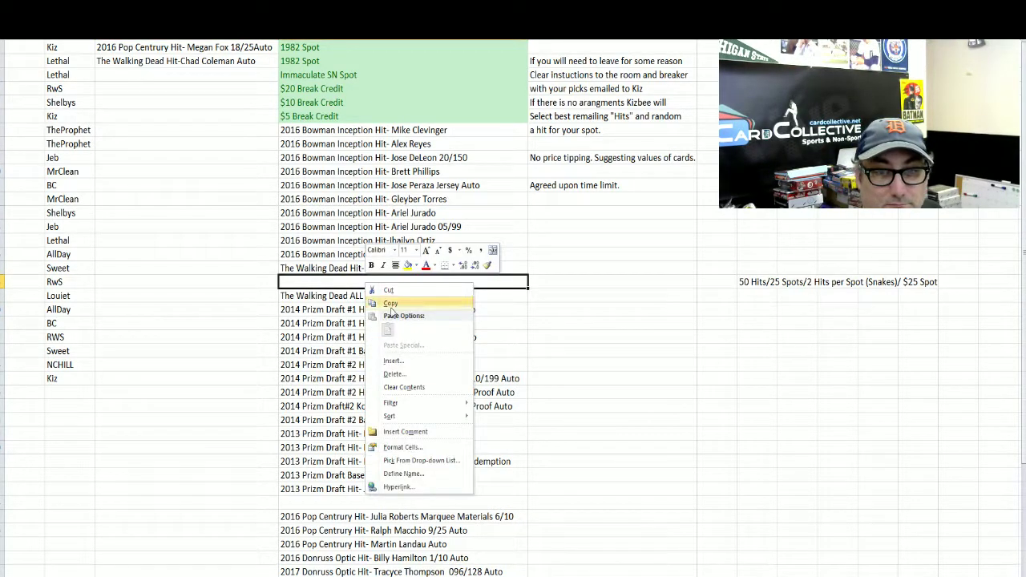
left_click(404, 375)
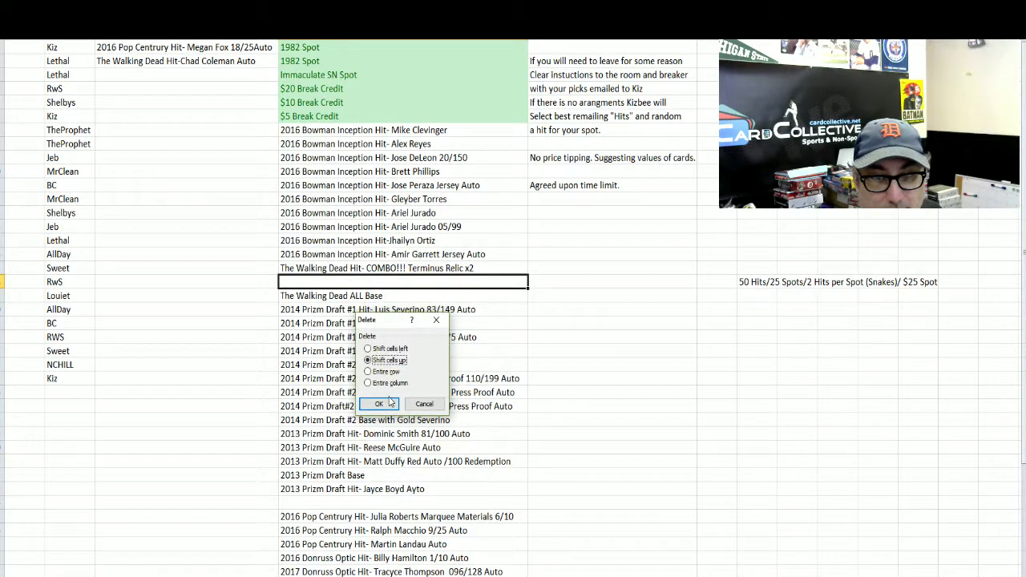
left_click(390, 403)
right_click(343, 486)
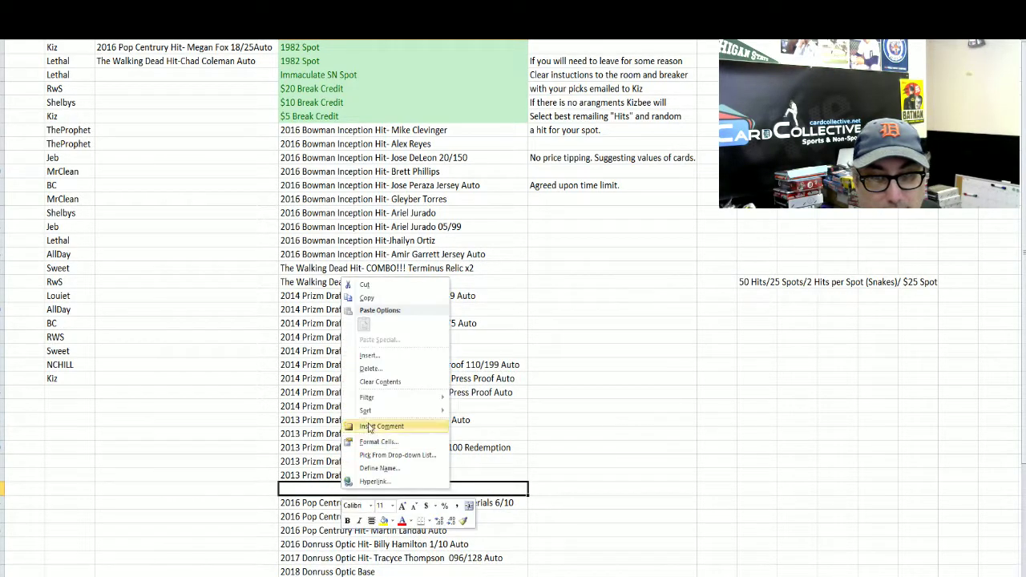
left_click(370, 368)
left_click(350, 406)
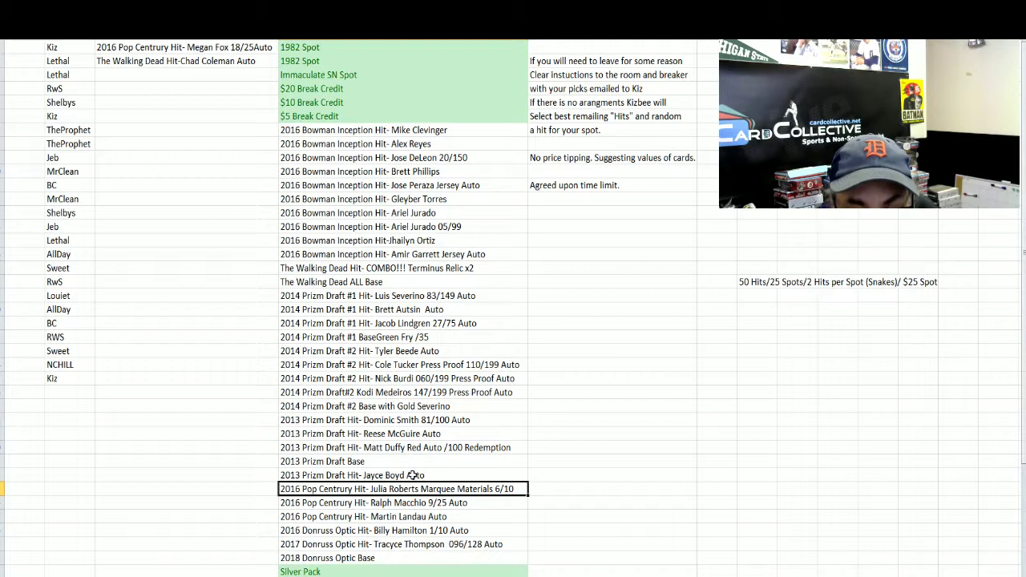
Step: Move the "2016 Bowman Inception Hit- Gleyber Torres" entry beside the third participant and delete its emptied cell, shifting the list up
left_click(412, 198)
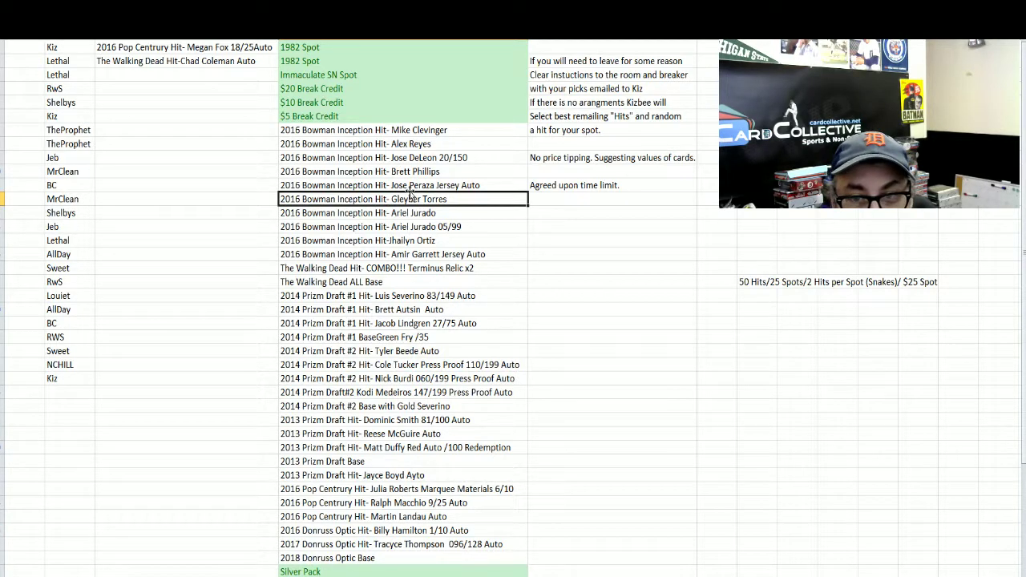
left_click_drag(405, 193, 217, 76)
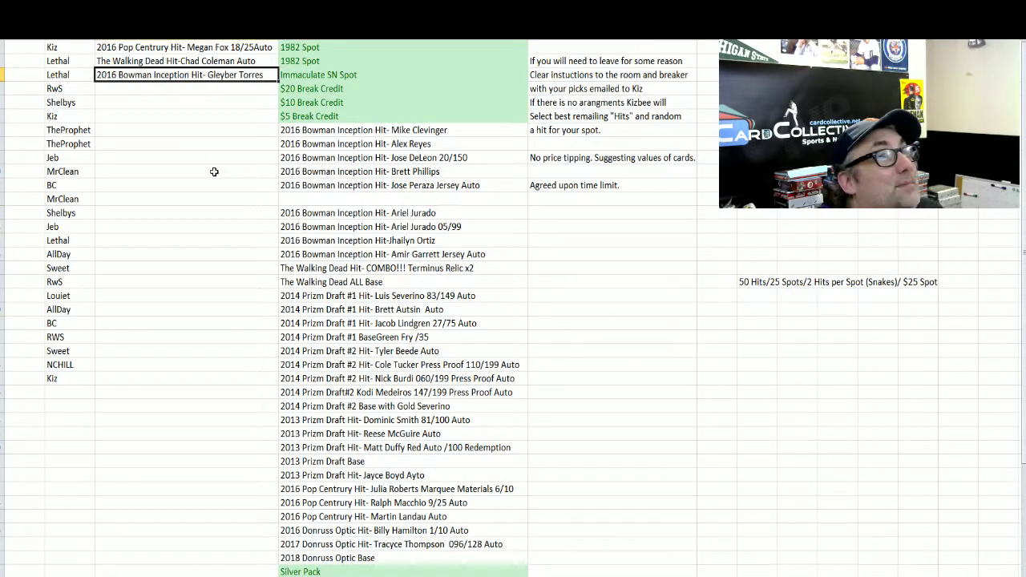
left_click(330, 199)
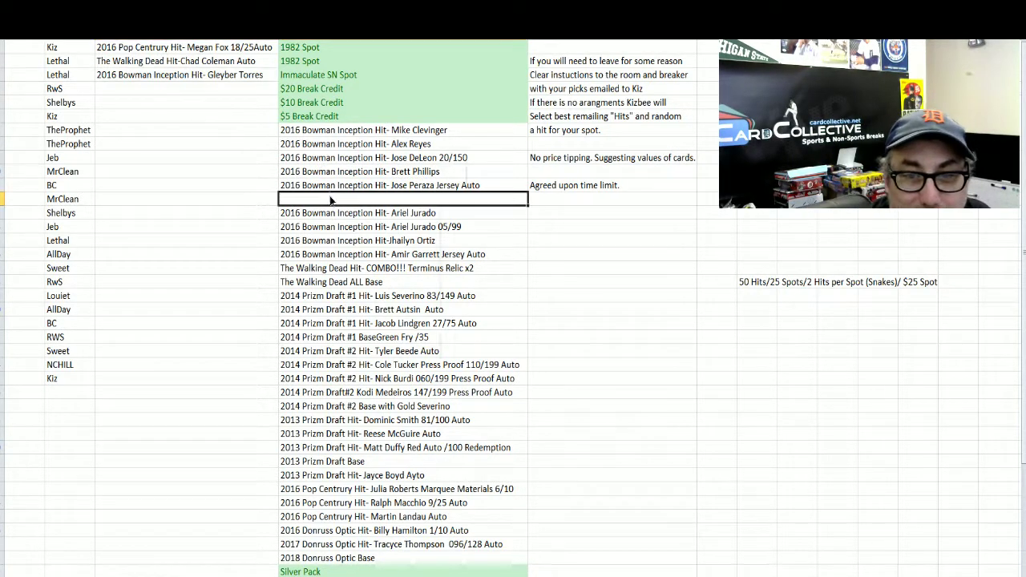
right_click(331, 199)
left_click(360, 287)
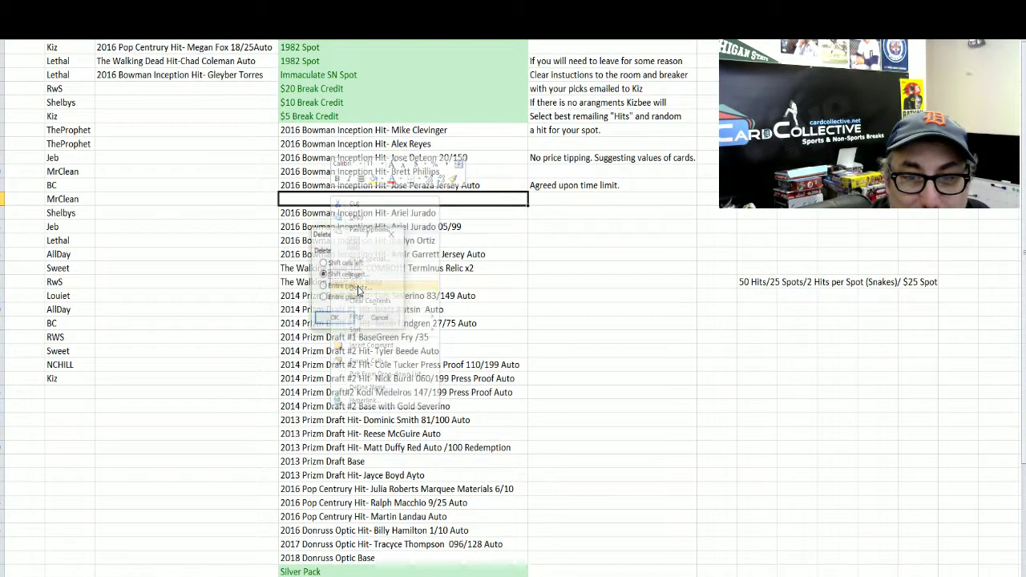
left_click(335, 324)
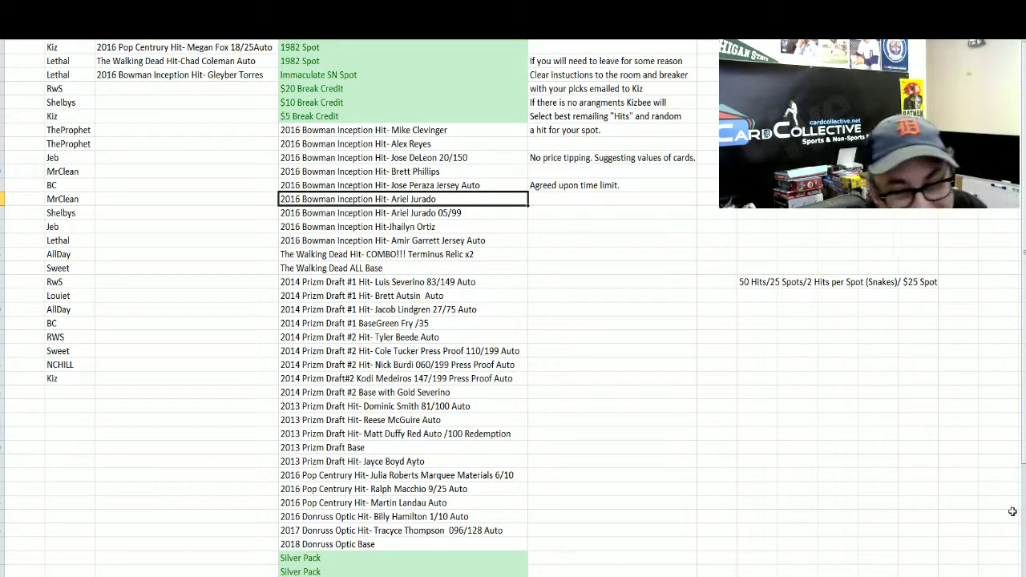
Step: Move "2016 Pop Centrury Hit- Ralph Macchio 9/25 Auto" beside the fourth participant and "2016 Donruss Optic Hit- Billy Hamilton 1/10 Auto" beside the fifth
left_click(419, 490)
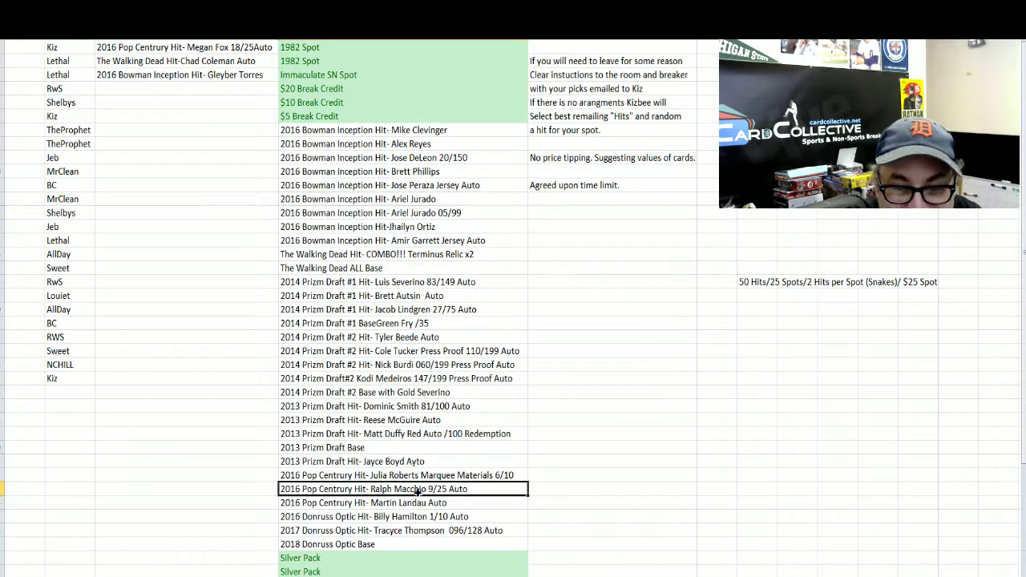
left_click_drag(423, 484, 189, 89)
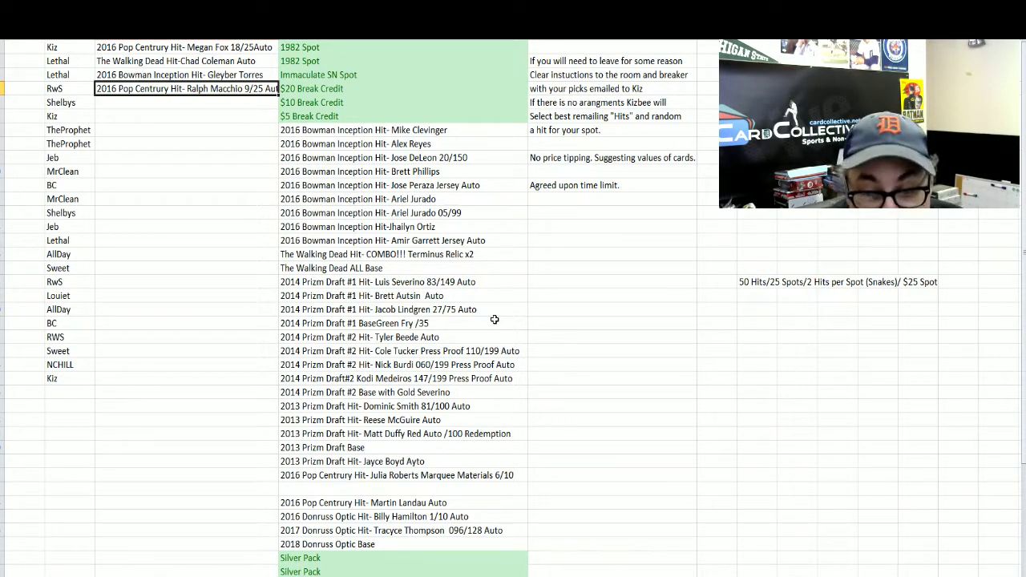
left_click(451, 514)
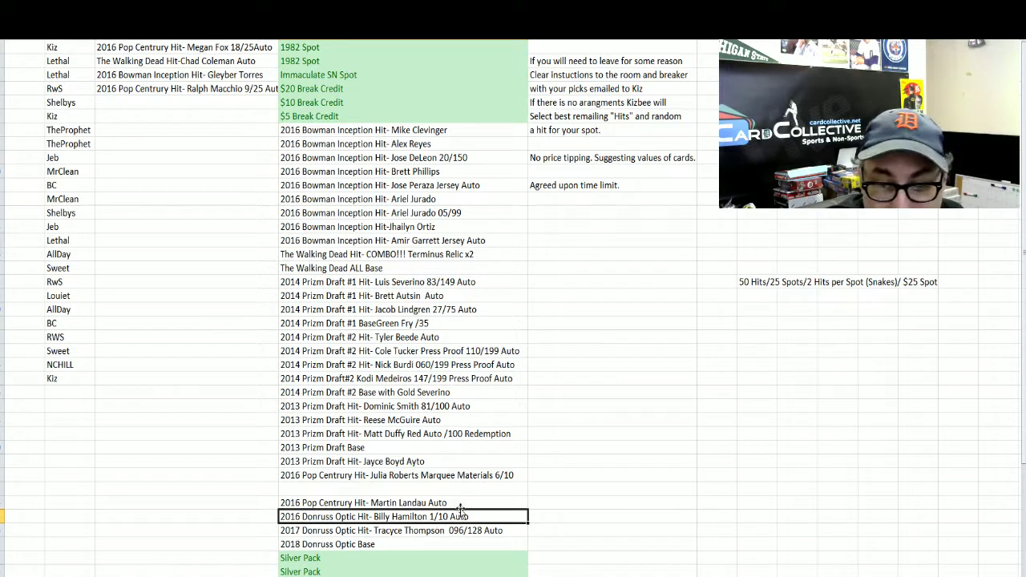
left_click_drag(461, 510, 183, 107)
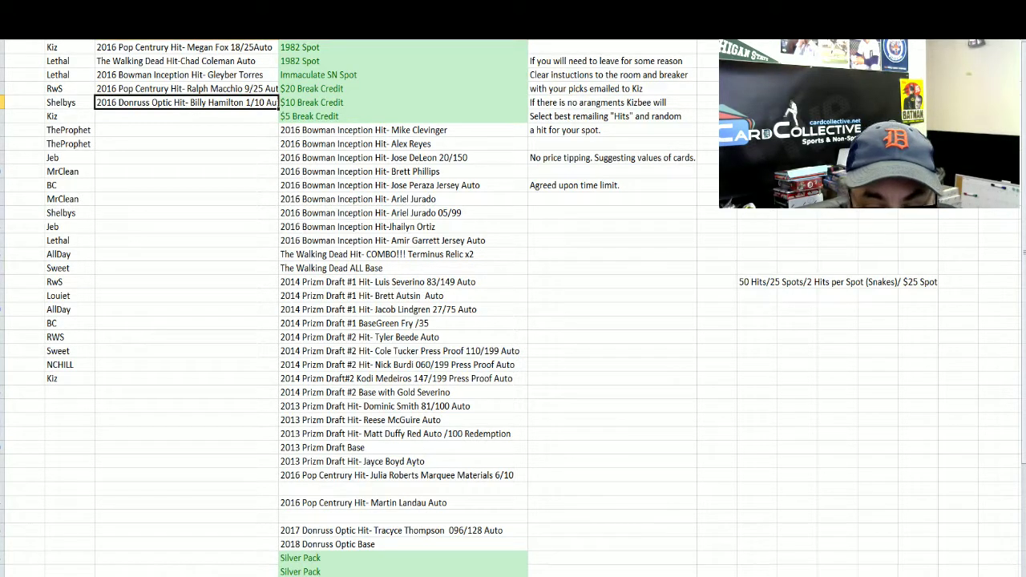
Step: Delete the emptied cells around the "2016 Pop Centrury Hit- Martin Landau Auto" entry, shifting the hits list up
left_click(360, 489)
right_click(360, 489)
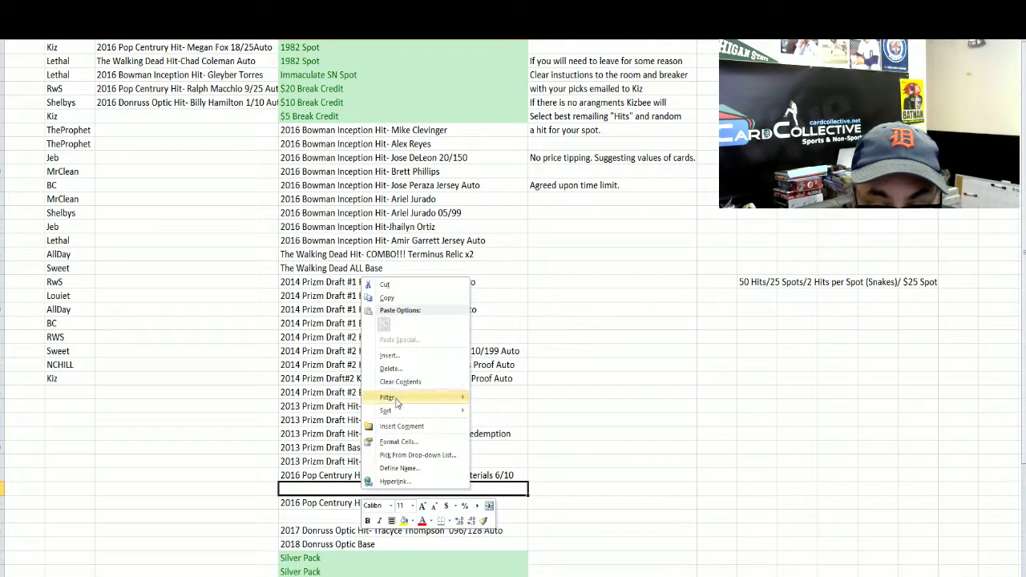
left_click(392, 369)
left_click(371, 407)
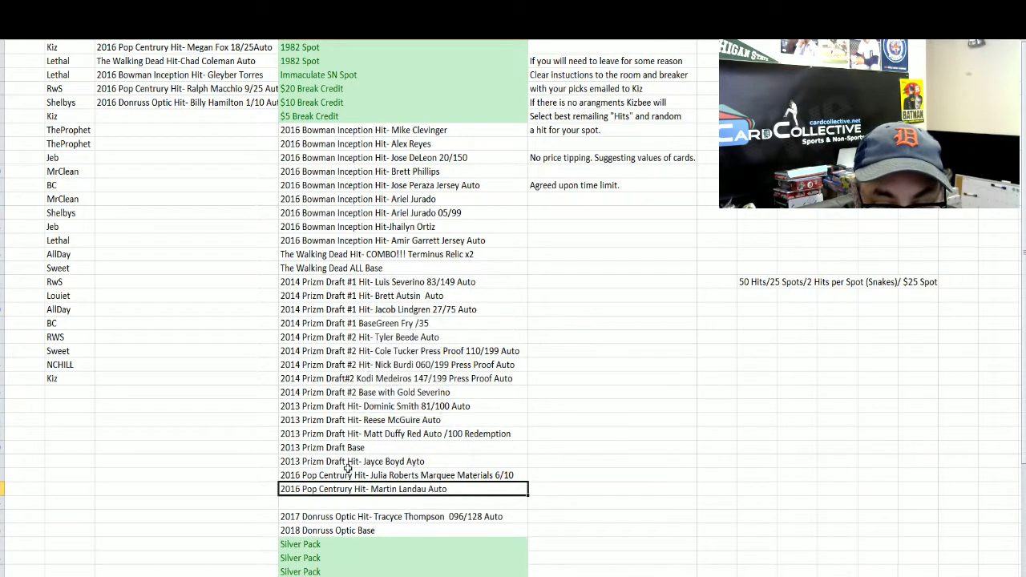
left_click(341, 503)
right_click(342, 503)
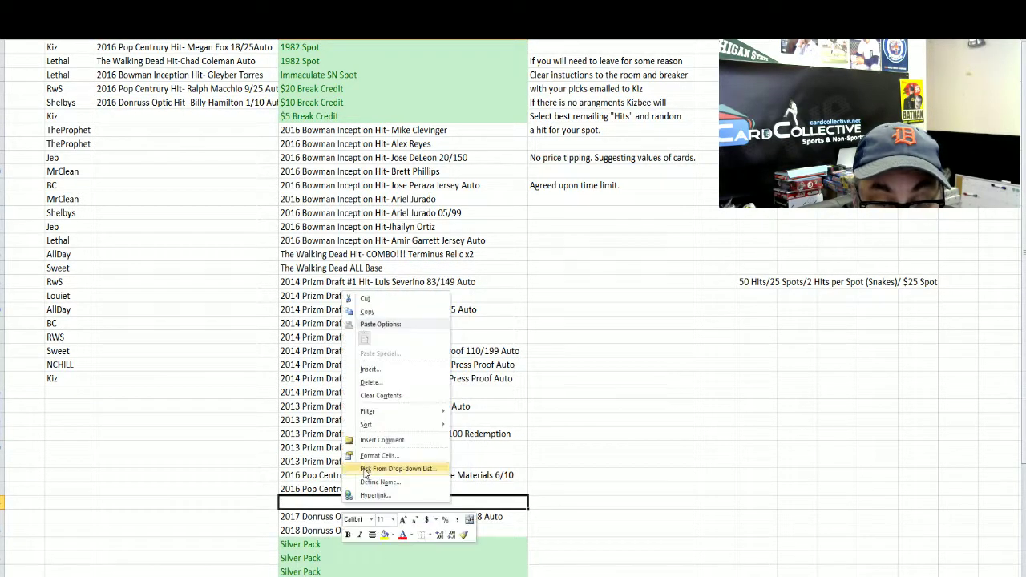
left_click(370, 383)
left_click(347, 412)
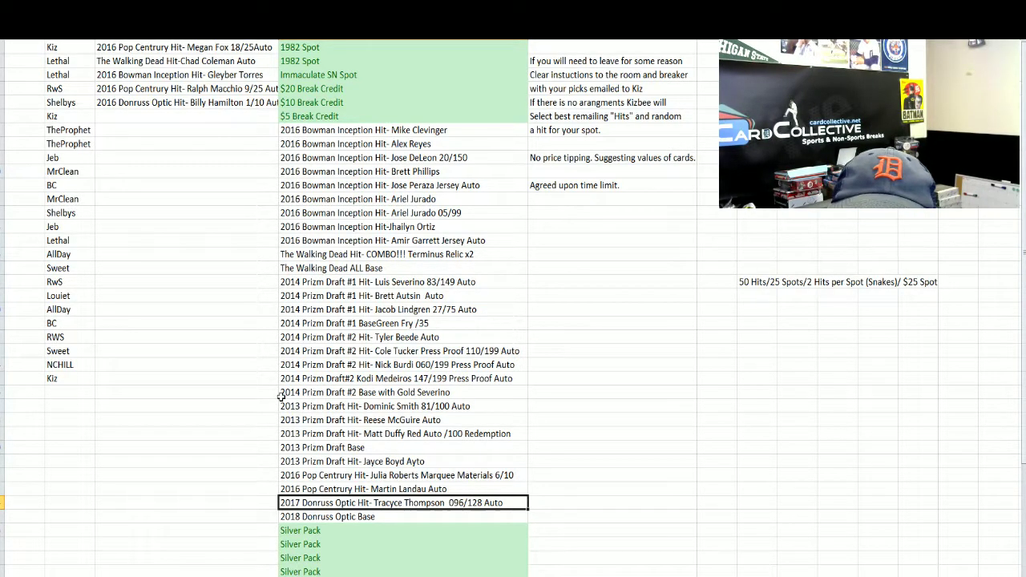
Step: Move the "2016 Pop Centrury Hit- Julia Roberts Marquee Materials 6/10" entry beside the sixth participant and delete its emptied cell, shifting cells up
left_click(362, 476)
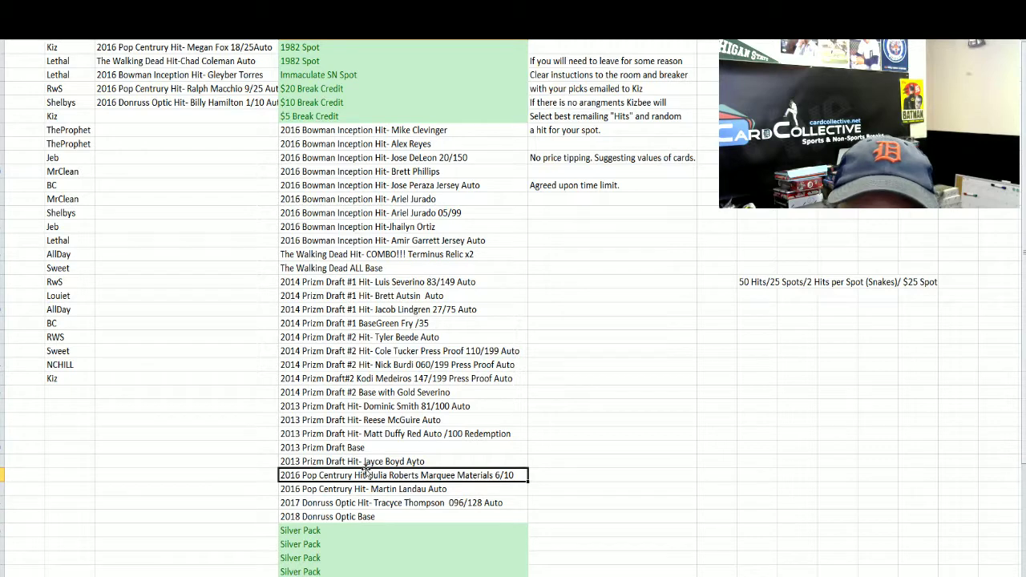
left_click_drag(366, 470, 133, 119)
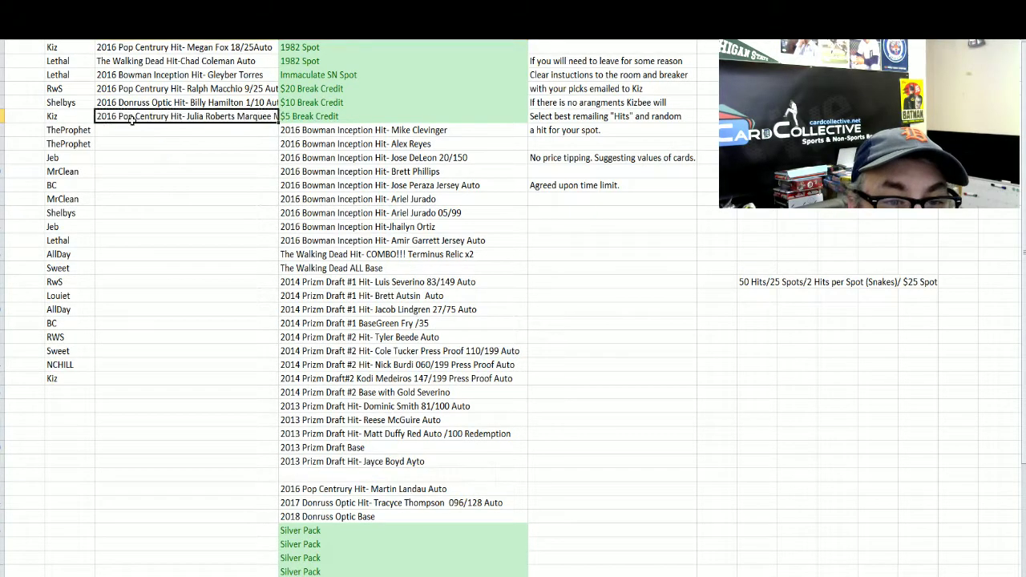
left_click(397, 479)
right_click(399, 479)
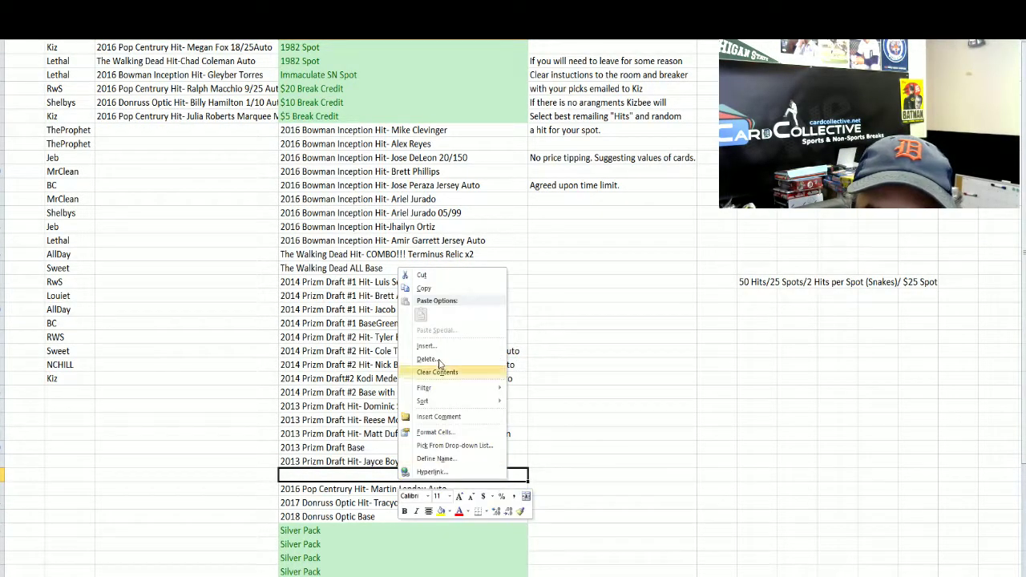
left_click(434, 359)
left_click(422, 389)
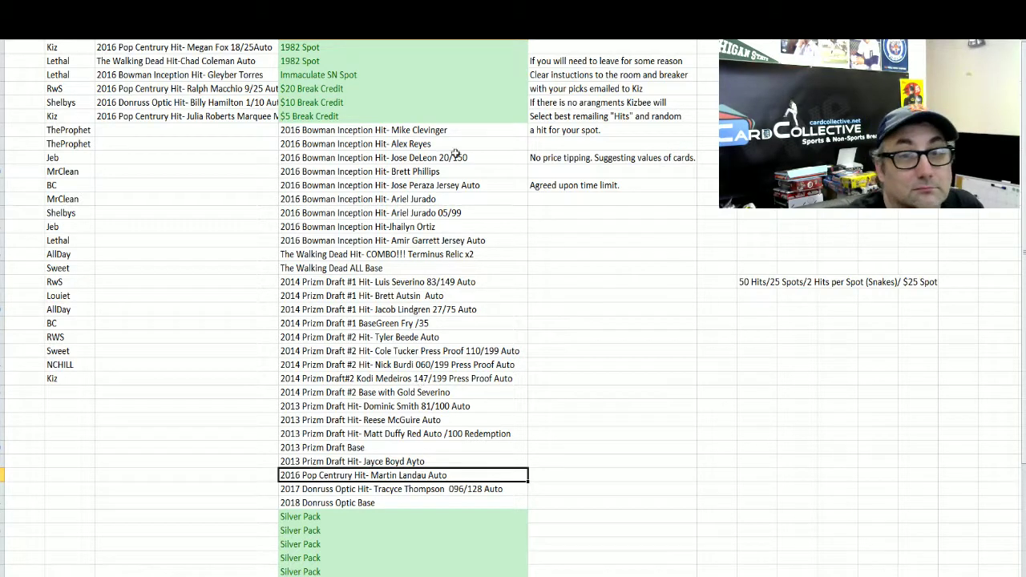
Step: Autofit the picks column's width and move the "$20 Break Credit" and "$10 Break Credit" entries beside the seventh and eighth spots
double_click(278, 36)
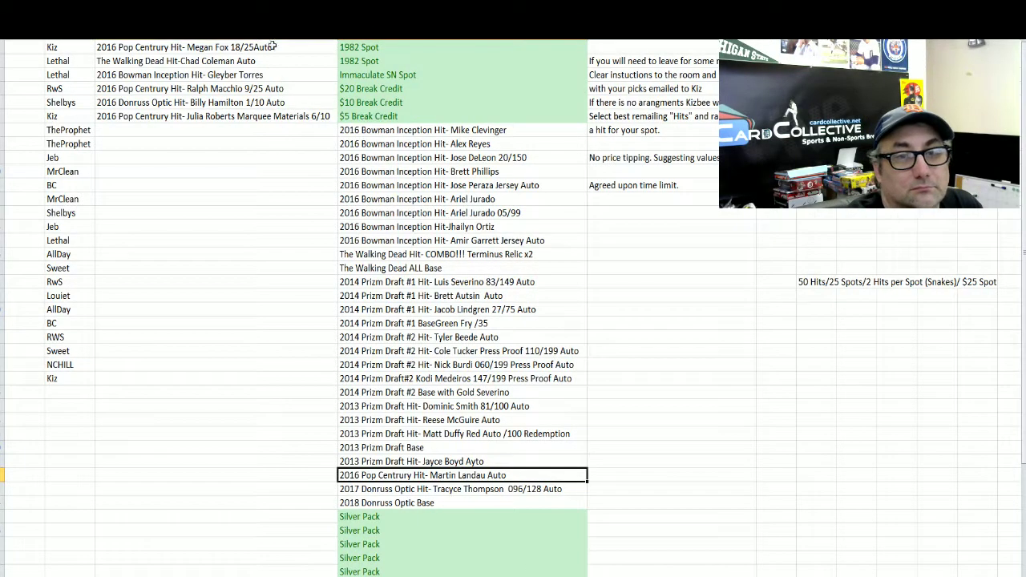
left_click(211, 130)
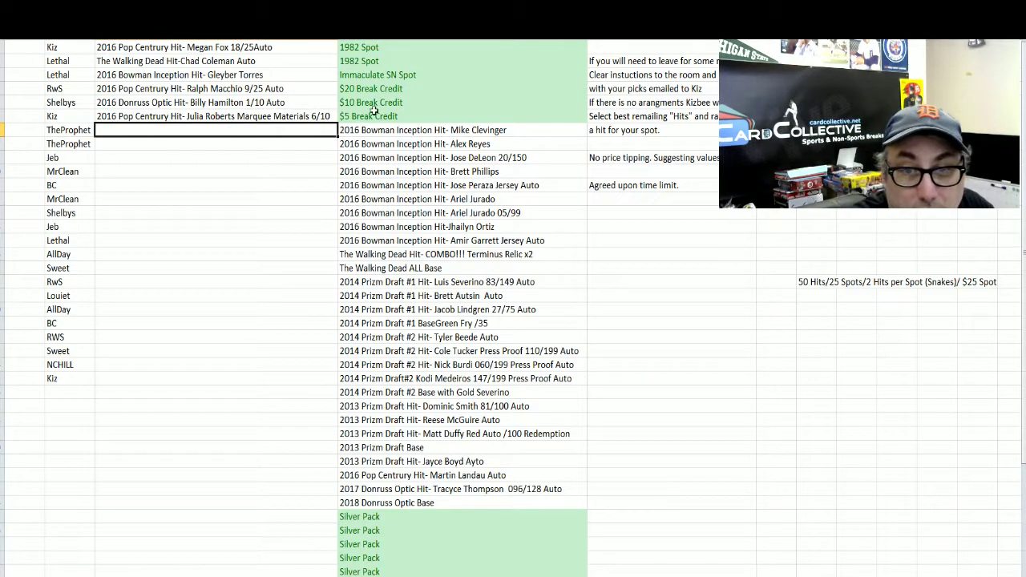
left_click_drag(372, 102, 243, 138)
left_click(243, 160)
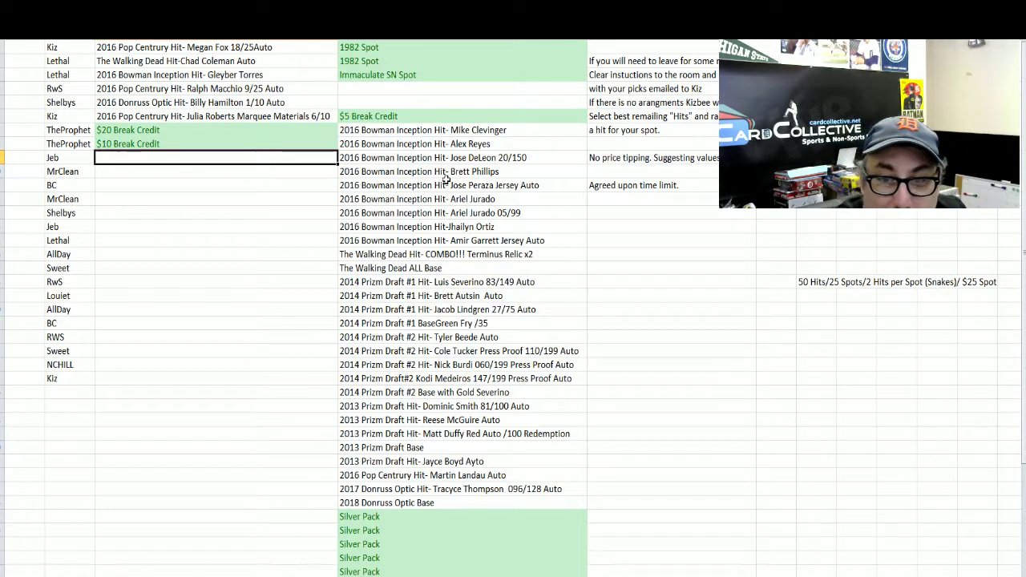
Step: Move "The Walking Dead Hit- COMBO!!! Terminus Relic x2" beside the ninth participant and delete its emptied cell, shifting the list up
left_click(442, 250)
left_click_drag(442, 249, 257, 159)
left_click(245, 172)
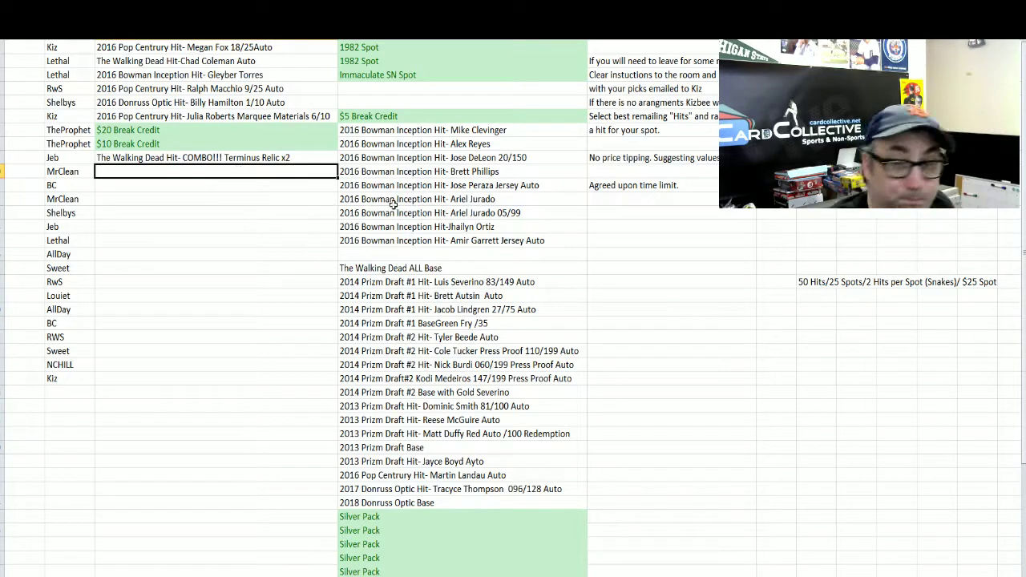
right_click(459, 257)
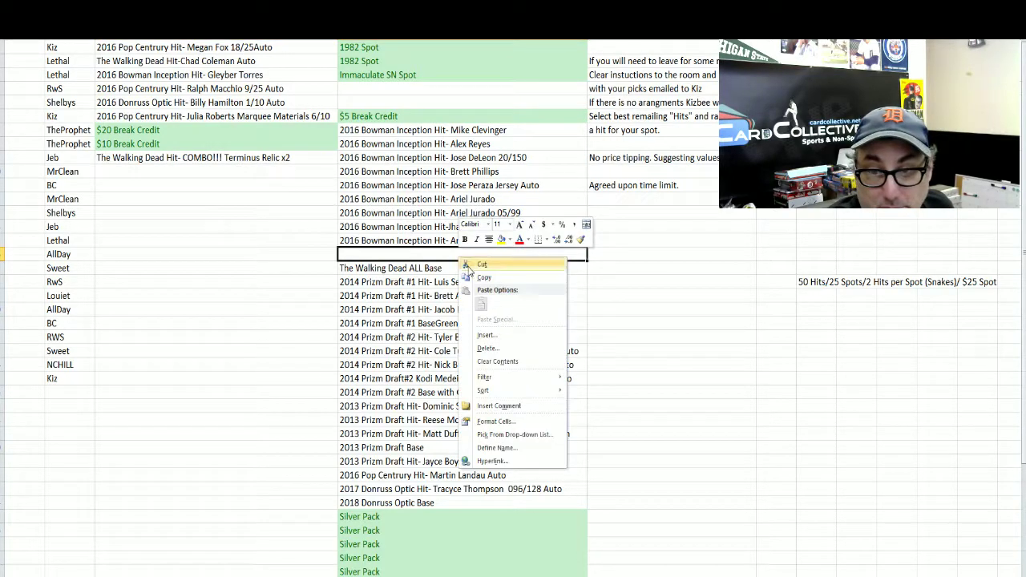
left_click(486, 348)
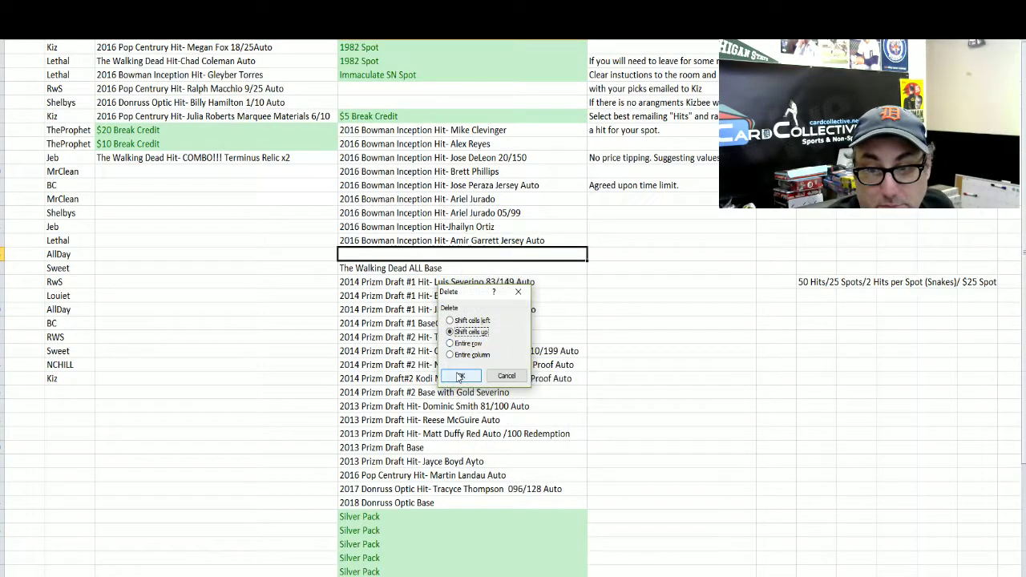
Step: Move "2013 Prizm Draft Hit- Matt Duffy Red Auto /100 Redemption" beside the tenth participant and delete its emptied cell, shifting the list up
left_click(198, 175)
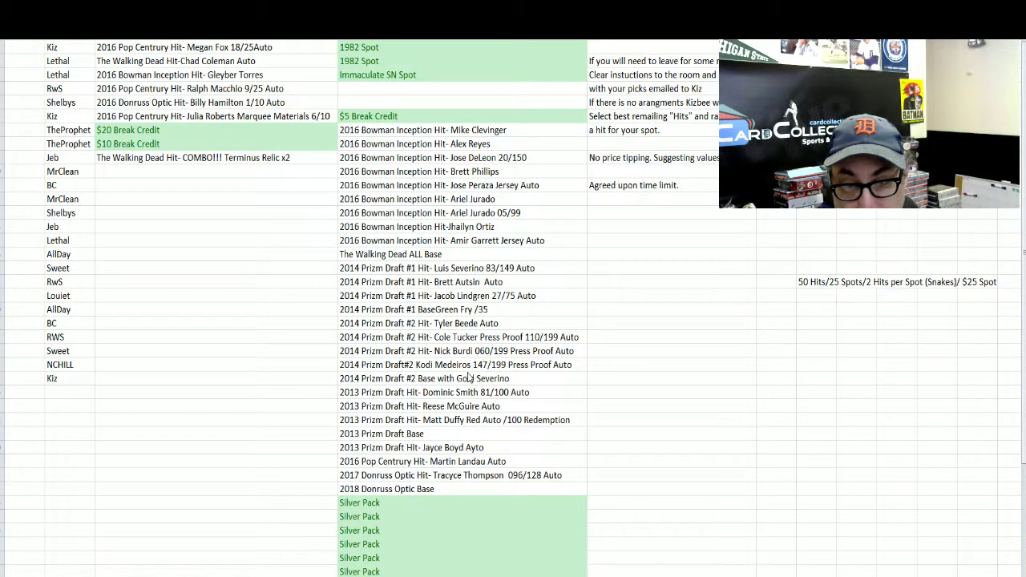
key("Return")
left_click(460, 420)
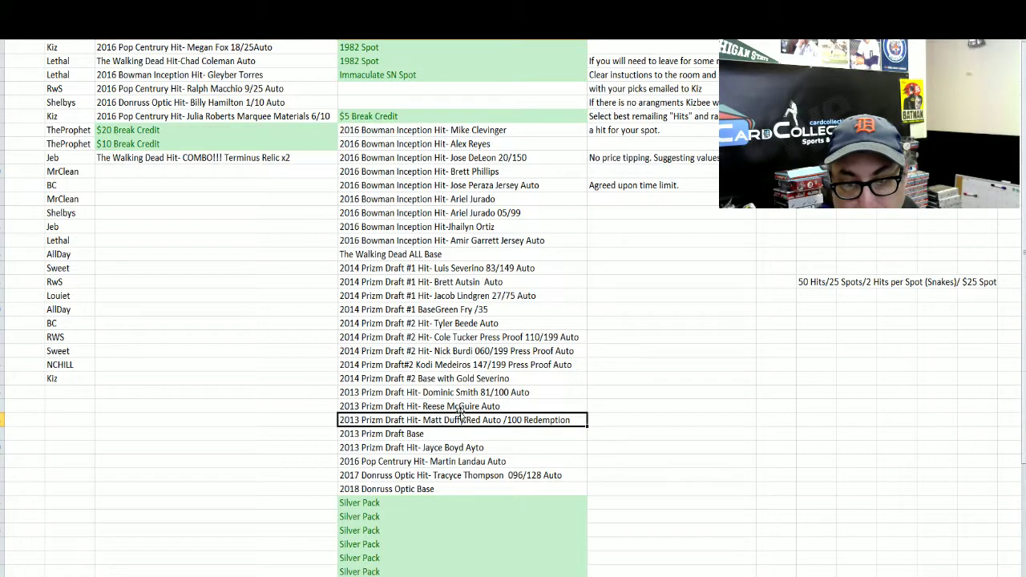
left_click_drag(460, 415, 173, 173)
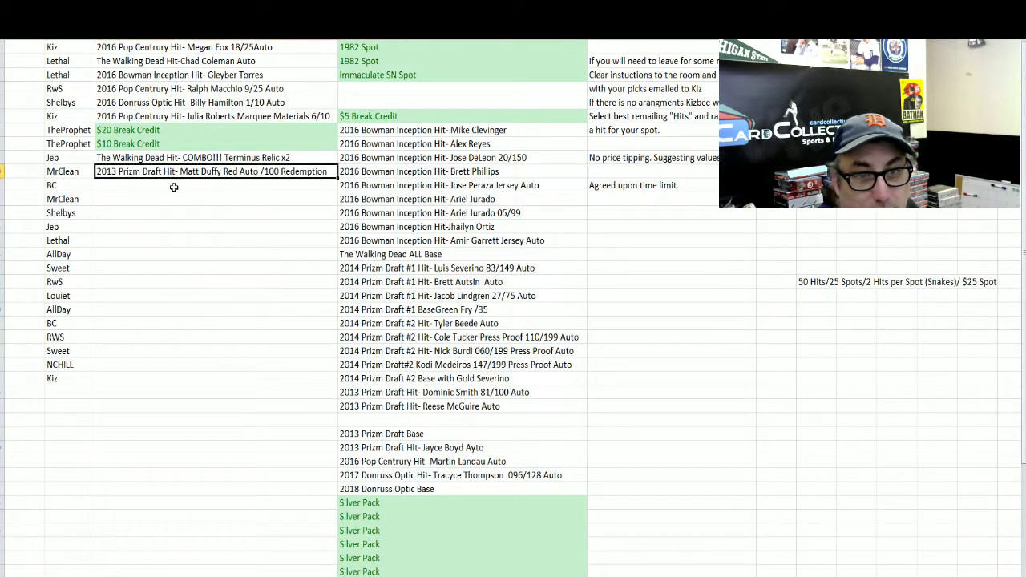
left_click(353, 419)
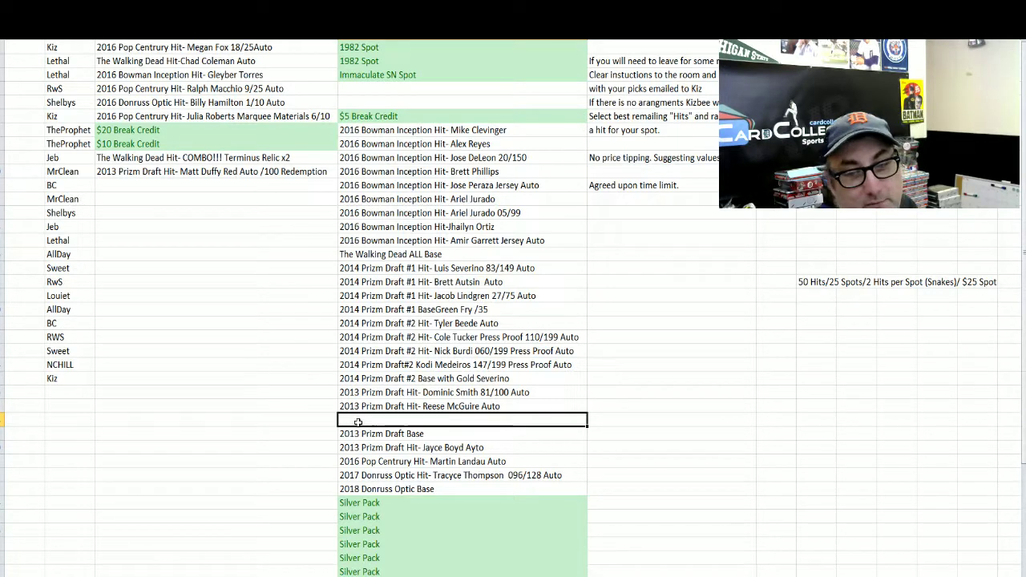
right_click(357, 421)
mouse_move(398, 346)
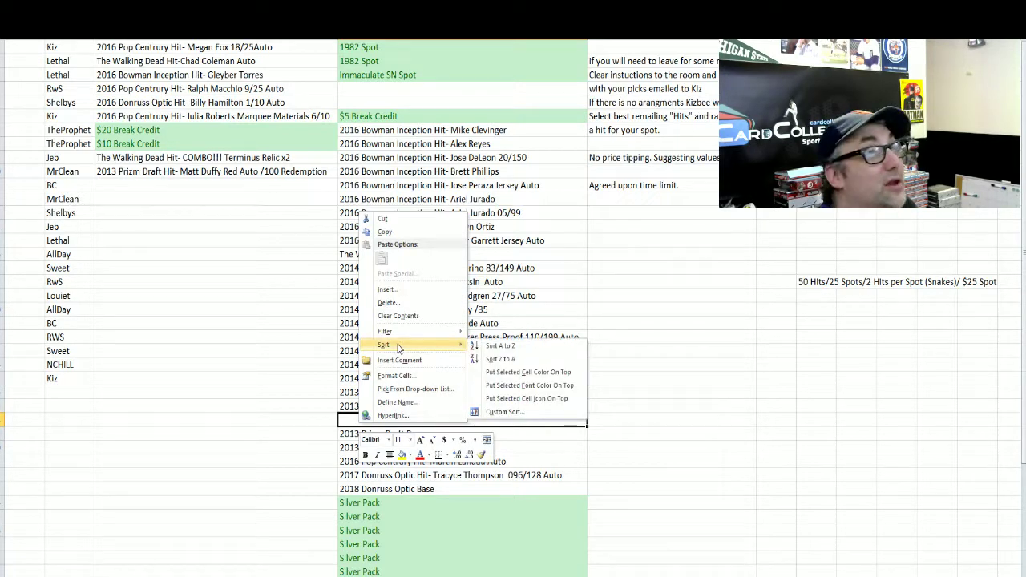
left_click(389, 302)
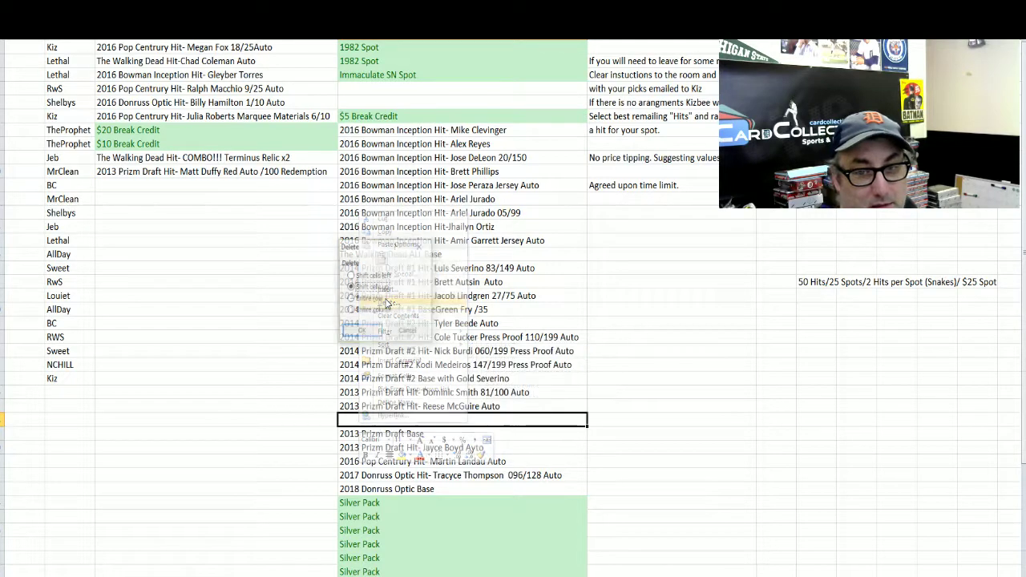
left_click(379, 332)
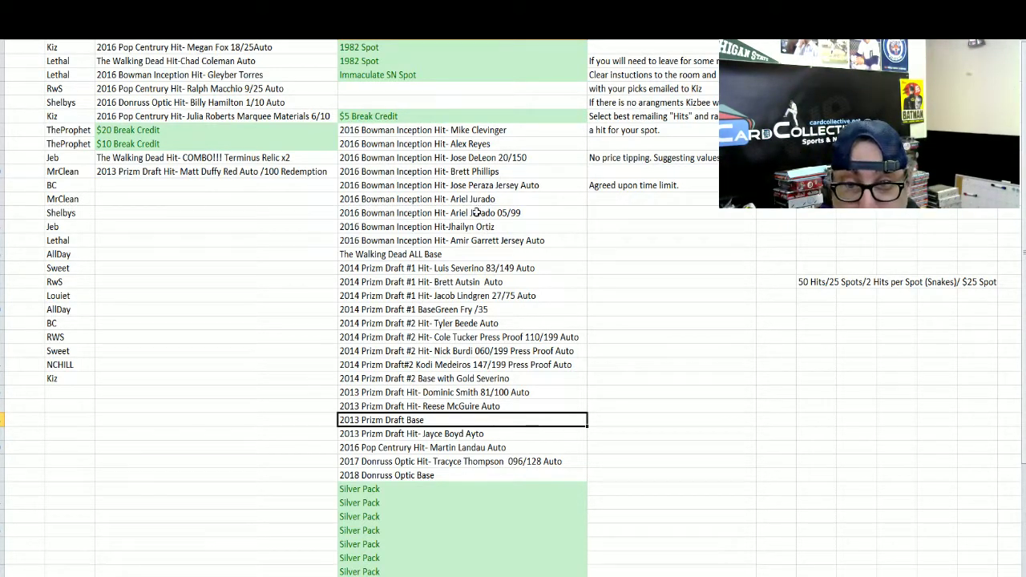
Step: Move "2017 Donruss Optic Hit- Tracyce Thompson 096/128 Auto" beside the eleventh participant and delete its emptied cell, shifting the list up
left_click(449, 476)
left_click(454, 462)
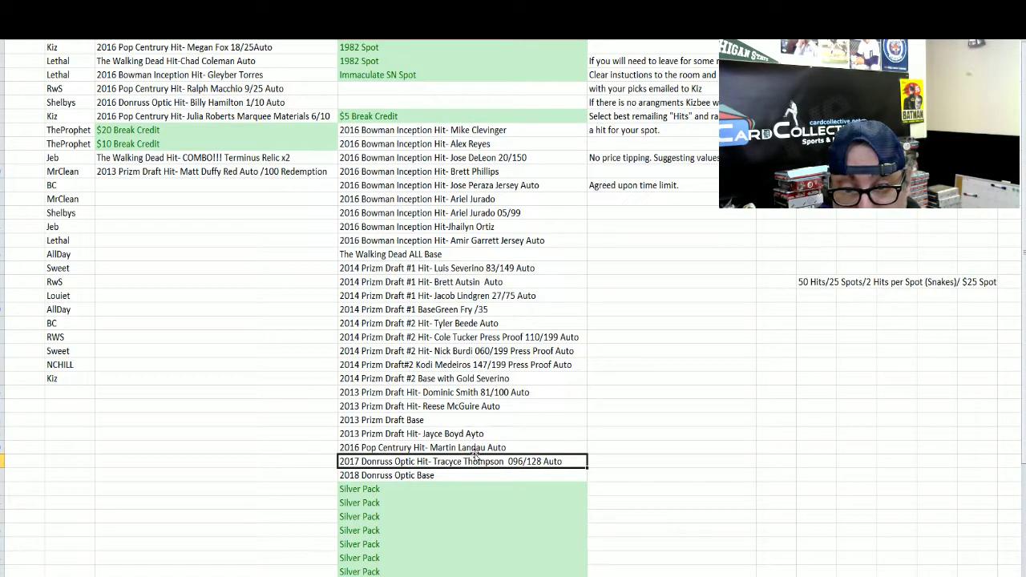
left_click_drag(476, 456, 234, 181)
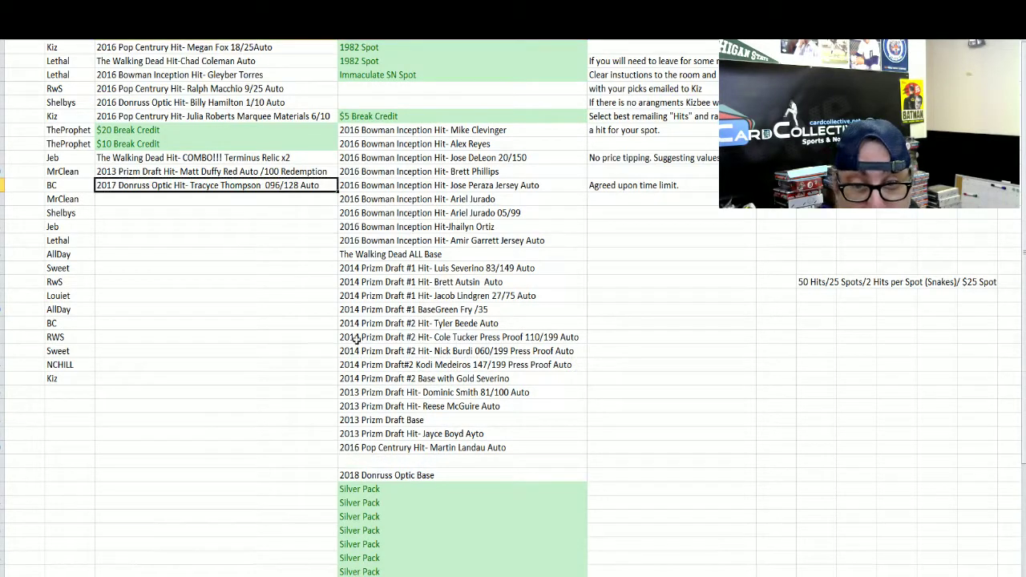
left_click(475, 464)
right_click(477, 465)
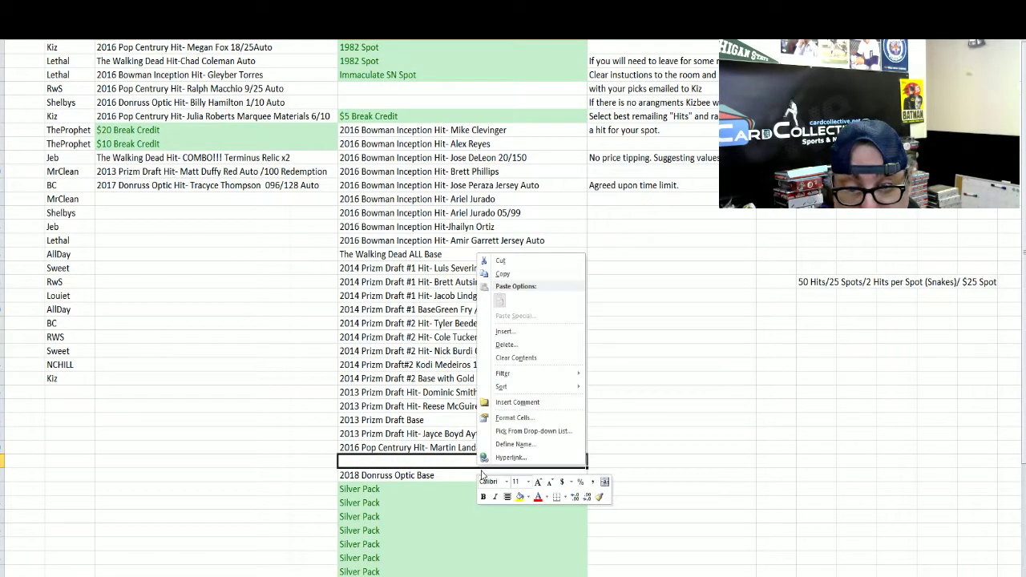
left_click(500, 344)
left_click(475, 380)
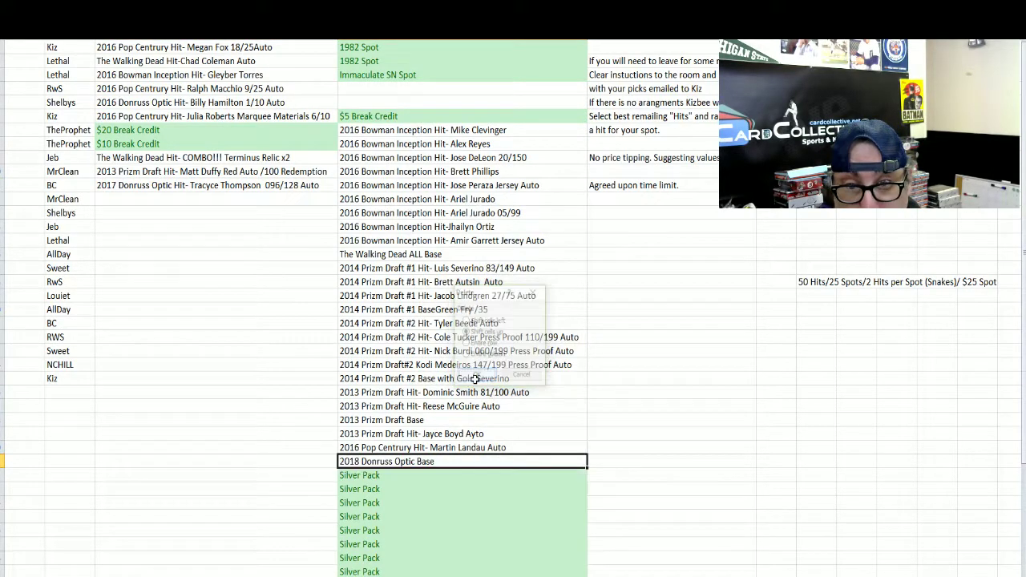
Step: Move "2013 Prizm Draft Hit- Dominic Smith 81/100 Auto" beside the twelfth participant and delete its emptied cell, shifting the list up
left_click(171, 199)
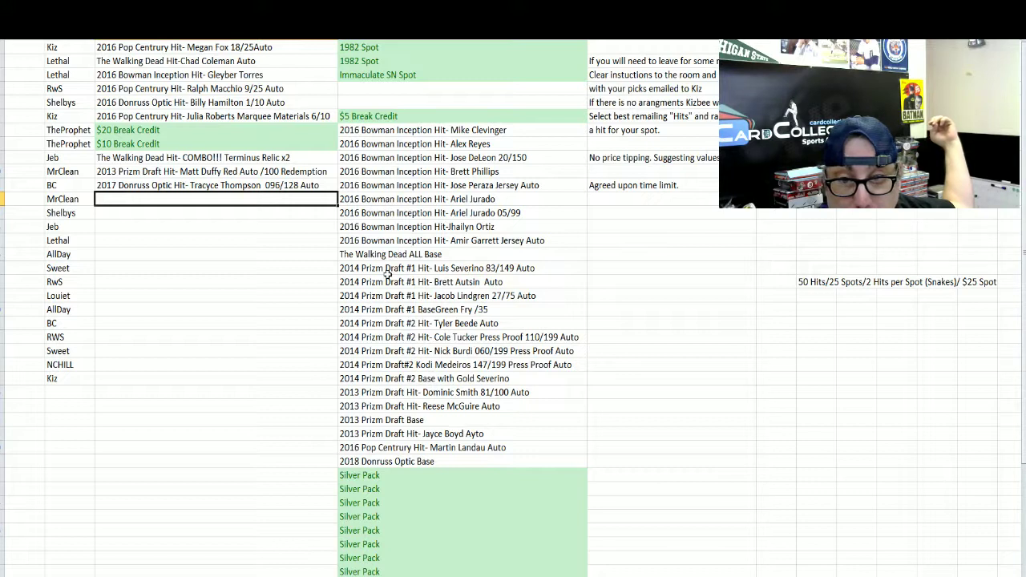
left_click(393, 298)
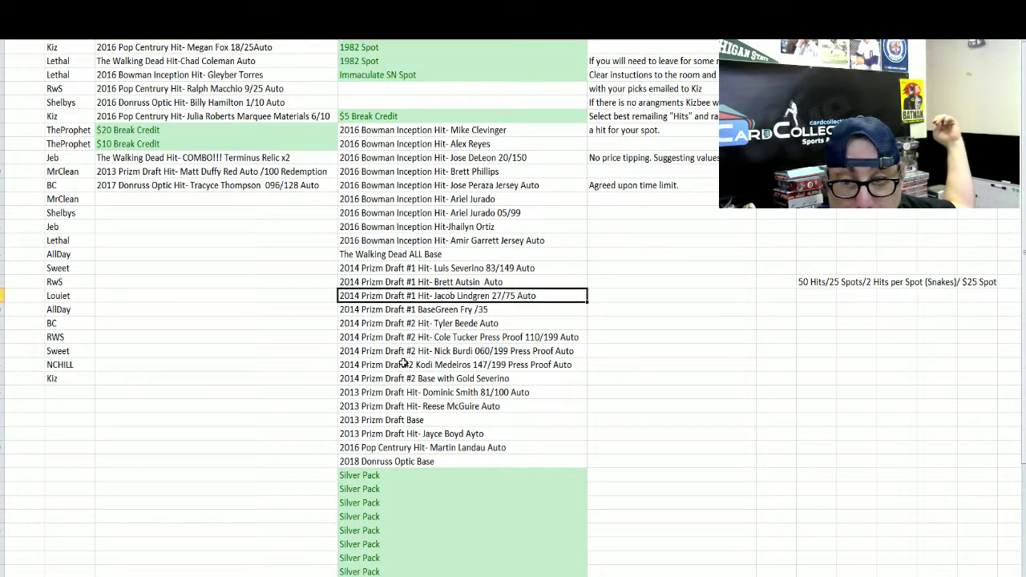
left_click(407, 391)
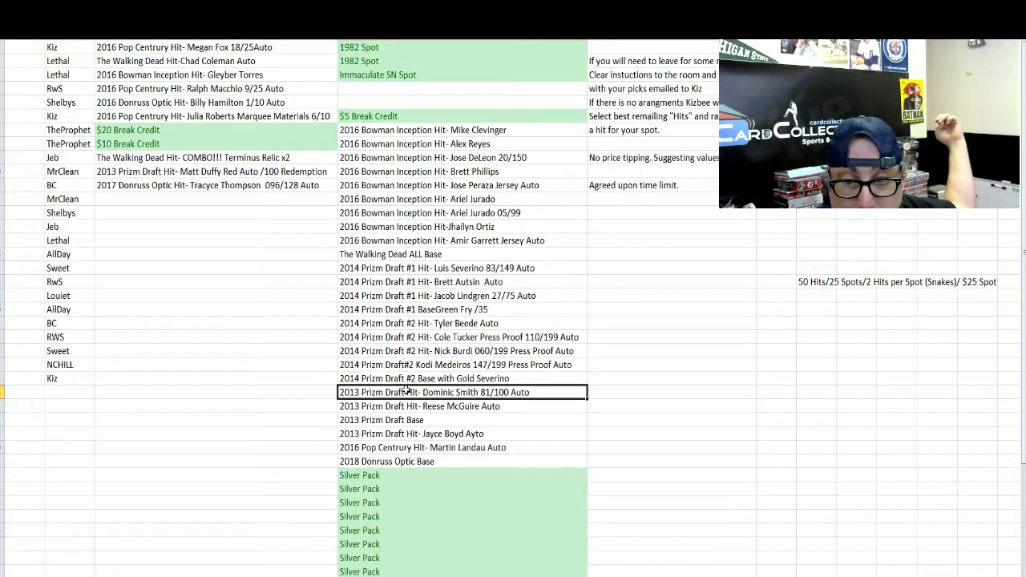
left_click_drag(409, 389, 258, 205)
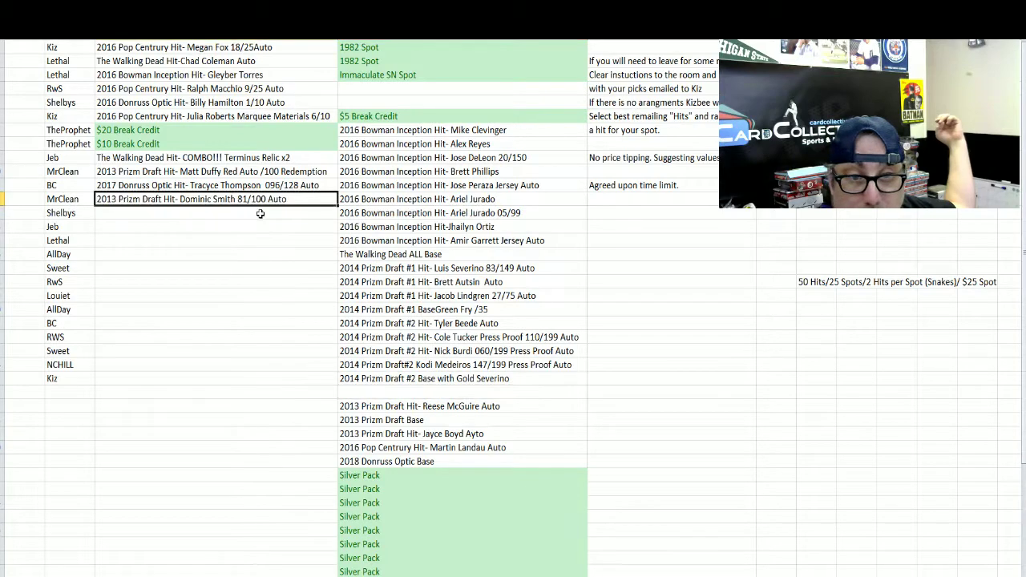
left_click(261, 215)
left_click(396, 387)
right_click(398, 389)
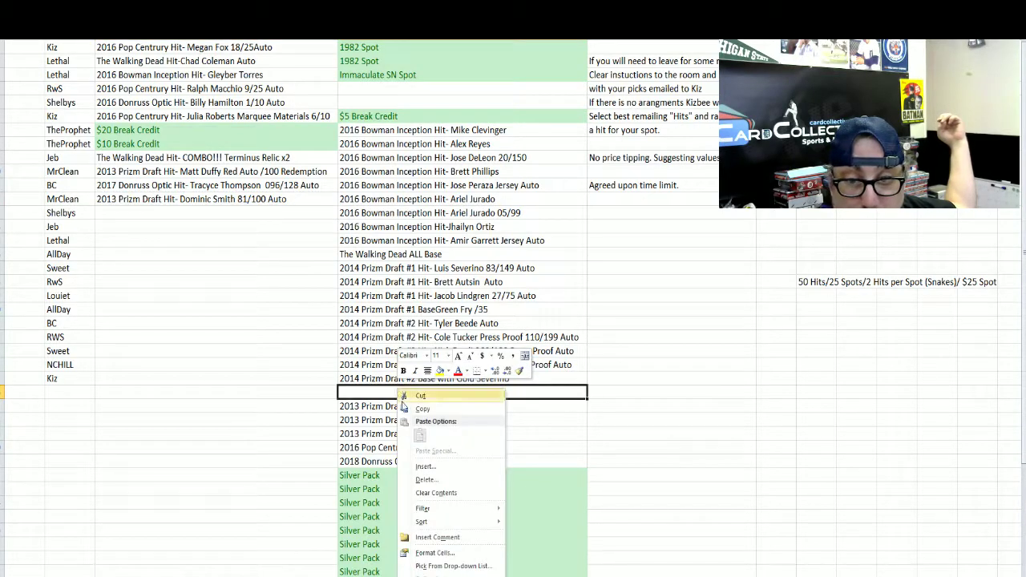
left_click(427, 480)
left_click(410, 516)
Step: Move "2016 Pop Centrury Hit- Martin Landau Auto" beside the thirteenth participant and "2016 Bowman Inception Hit- Alex Reyes" beside the fourteenth
left_click(255, 215)
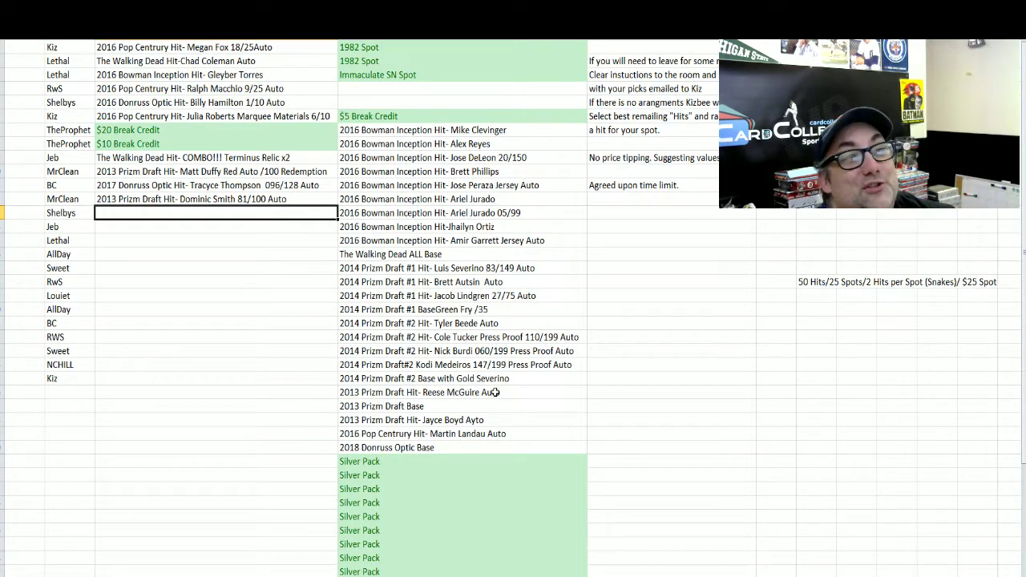
left_click(511, 434)
left_click_drag(515, 430, 203, 214)
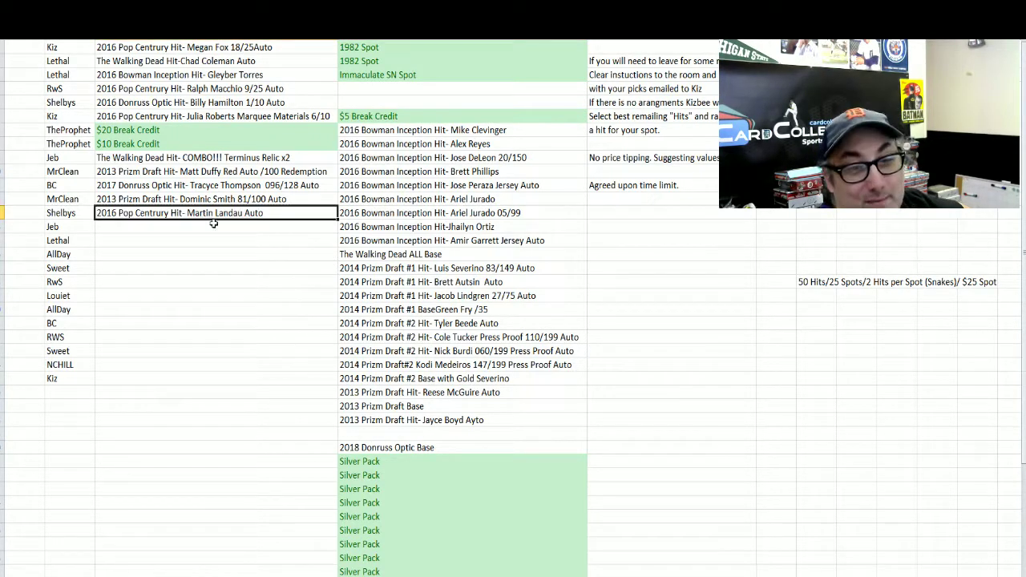
left_click(218, 228)
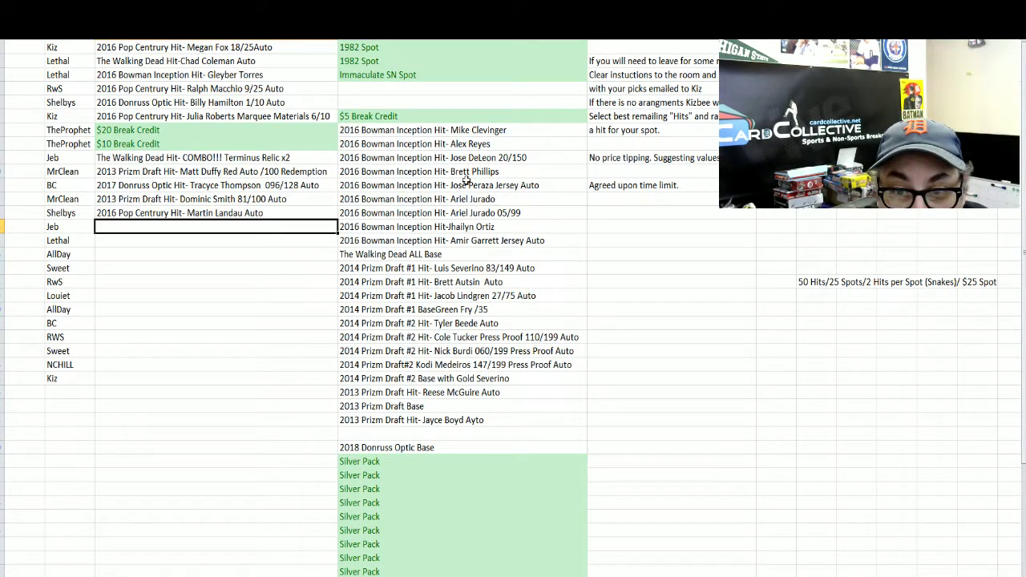
left_click(462, 141)
left_click_drag(463, 141, 294, 228)
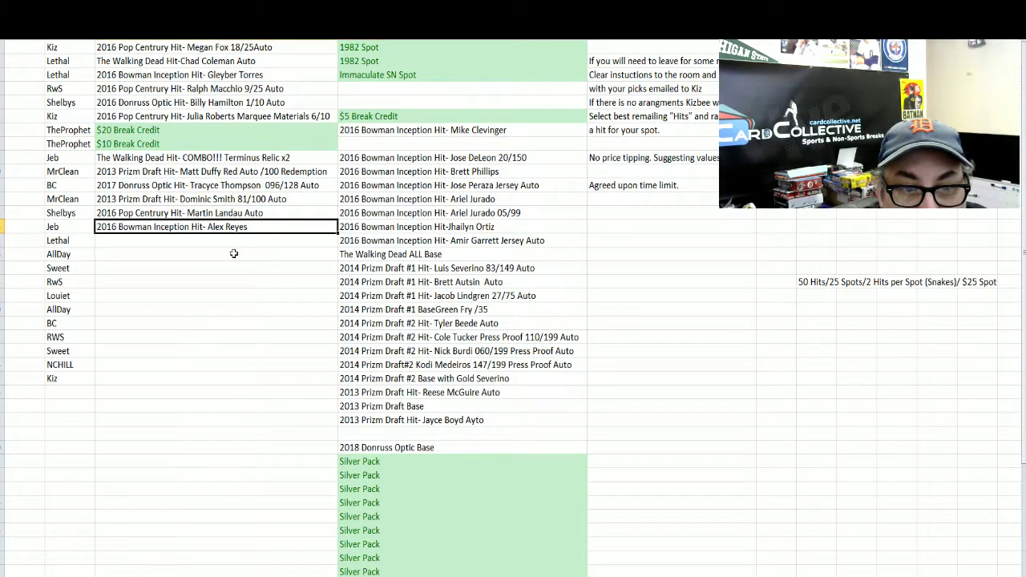
Step: Delete the two blank cells above "$5 Break Credit" and the blank cell below "2016 Bowman Inception Hit- Mike Clevinger", shifting cells up
left_click(387, 103)
right_click(388, 91)
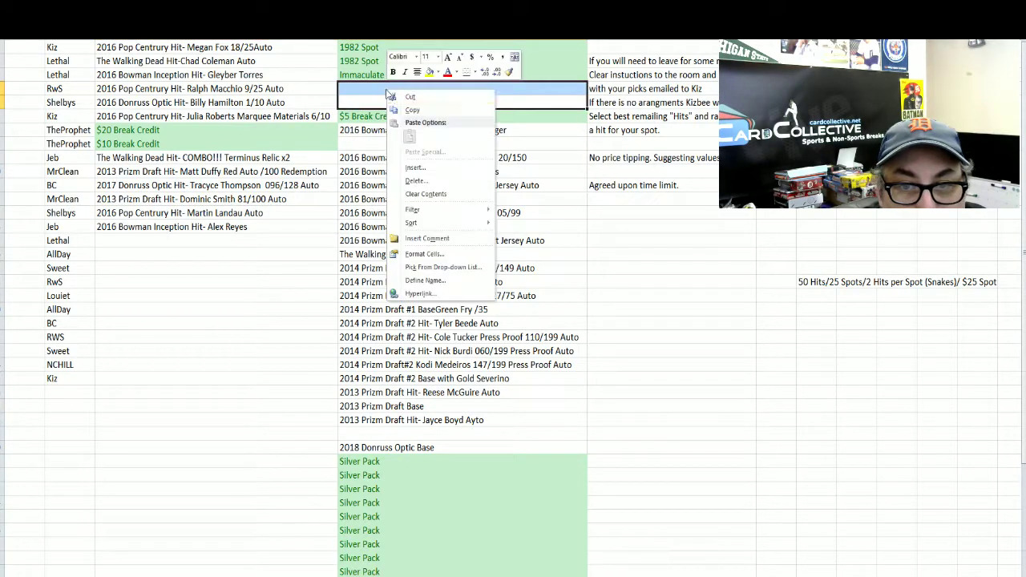
left_click(417, 180)
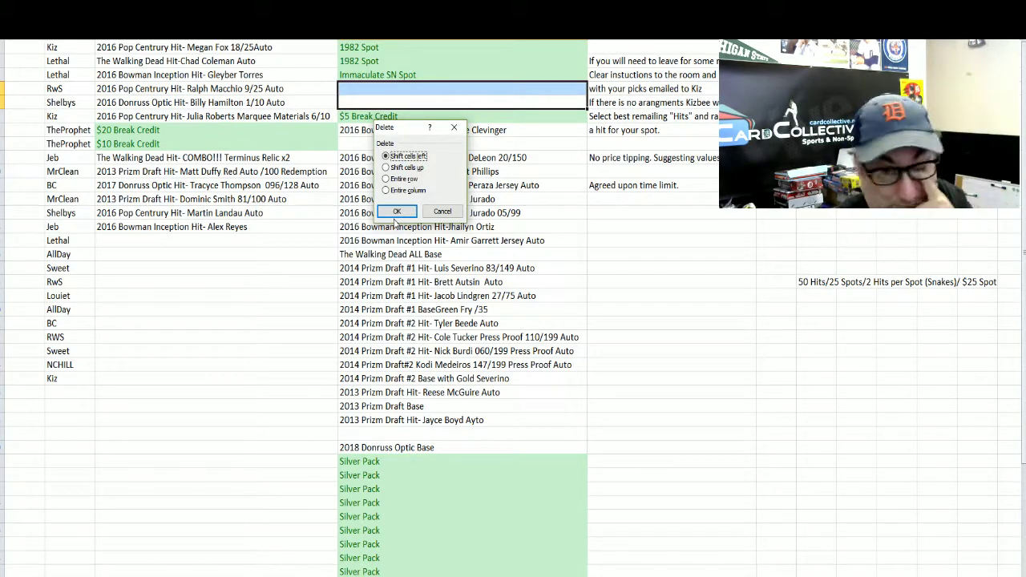
left_click(399, 168)
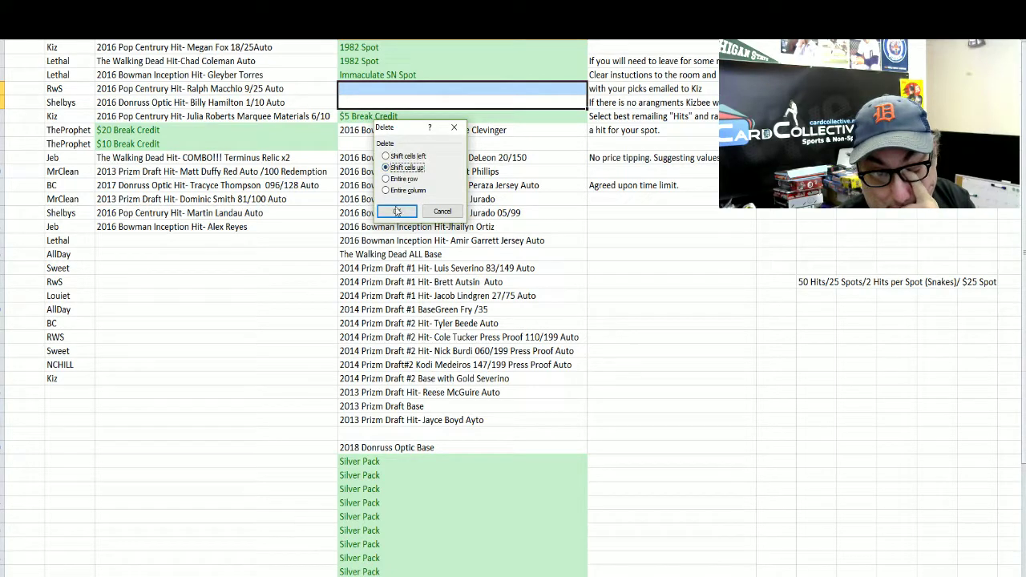
left_click(397, 211)
left_click(375, 116)
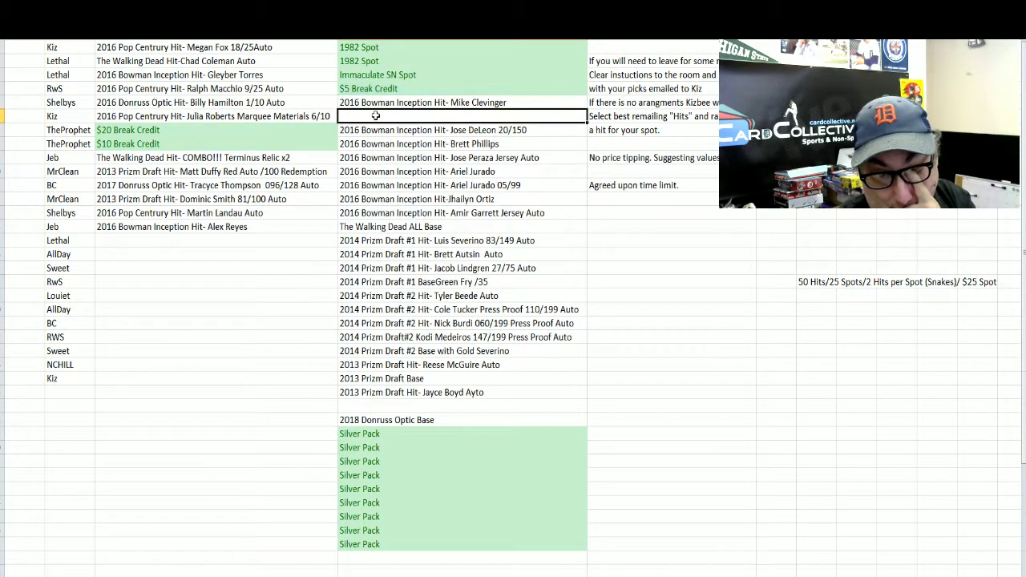
right_click(377, 118)
left_click(405, 207)
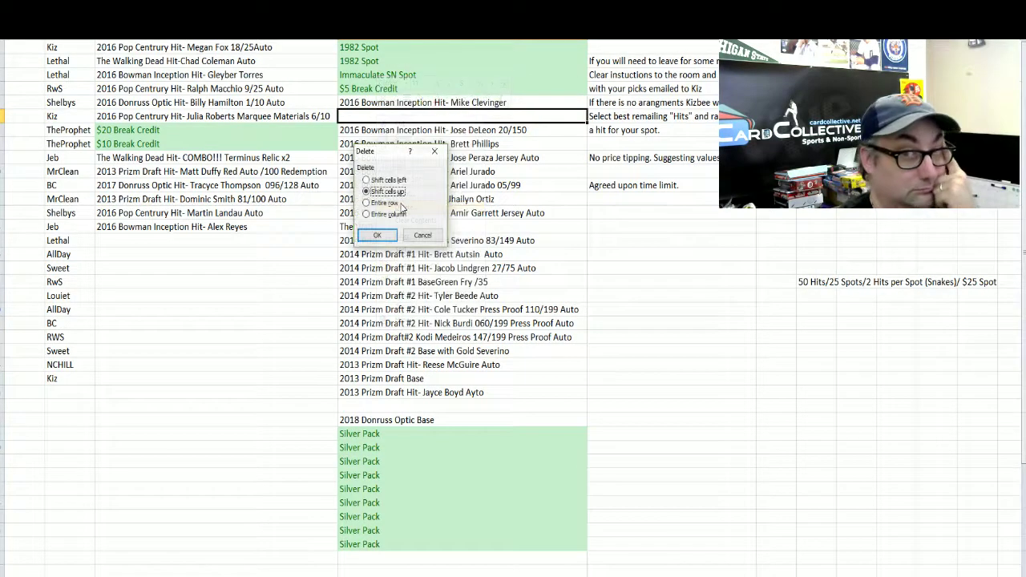
left_click(377, 235)
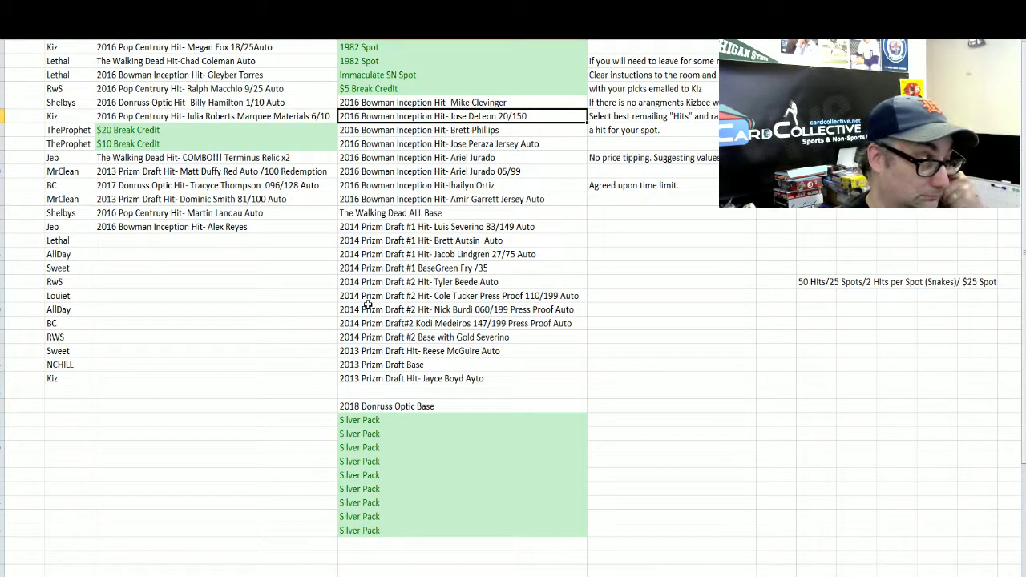
Step: Move "The Walking Dead ALL Base" beside the fifteenth participant and "2014 Prizm Draft #2 Base with Gold Severino" beside the sixteenth
left_click(165, 250)
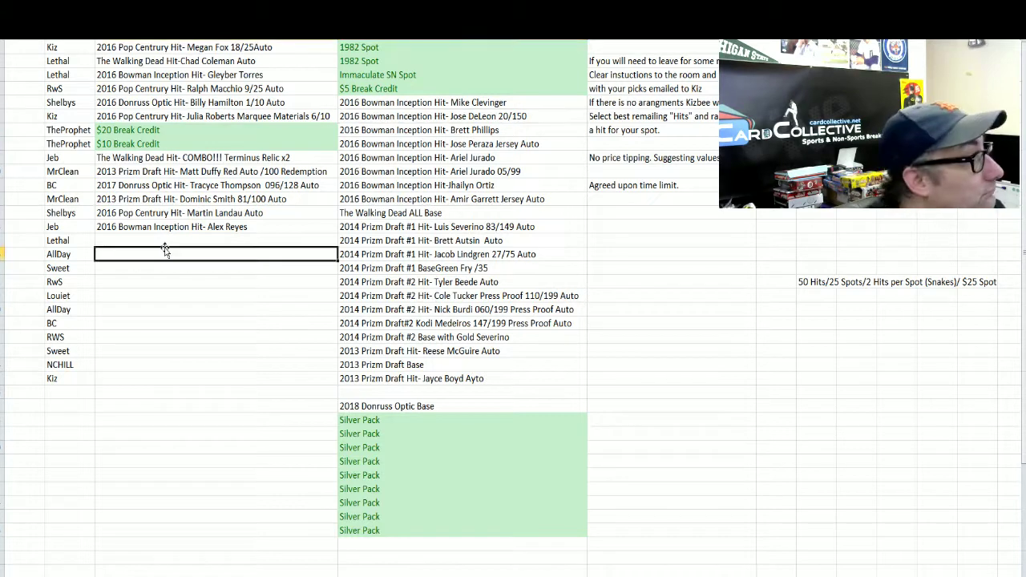
left_click(223, 238)
left_click(367, 213)
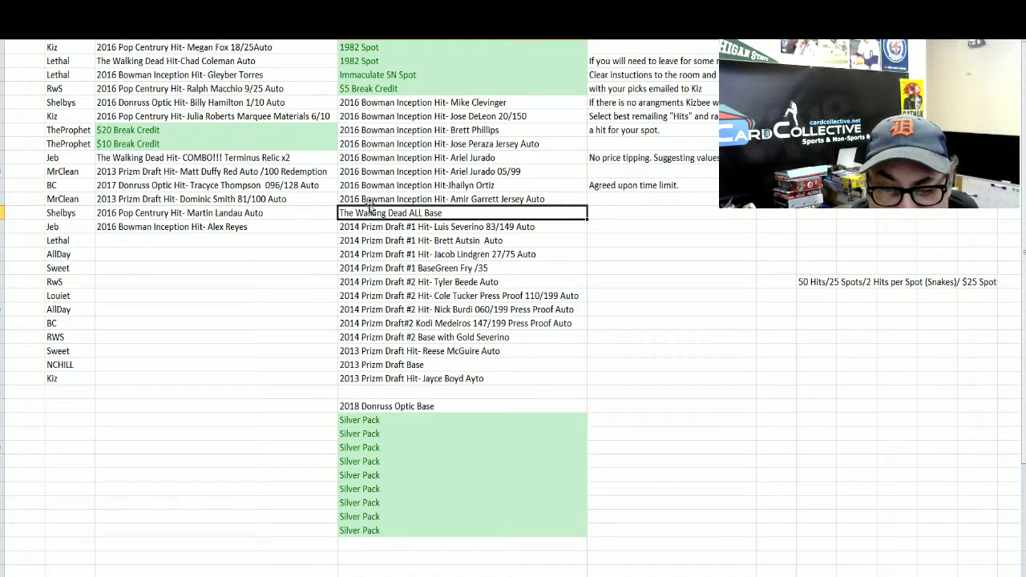
left_click_drag(370, 207, 252, 235)
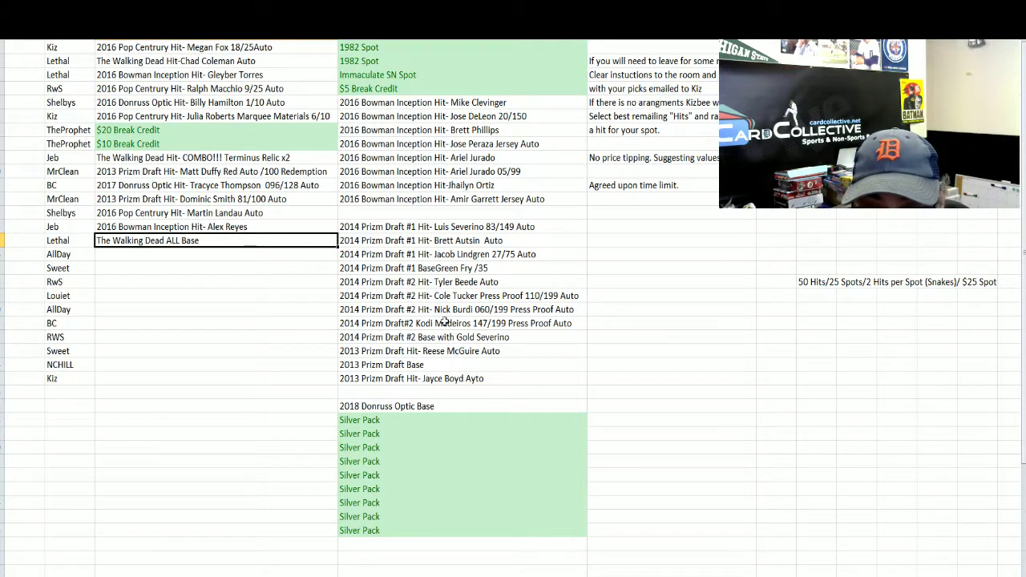
left_click(403, 279)
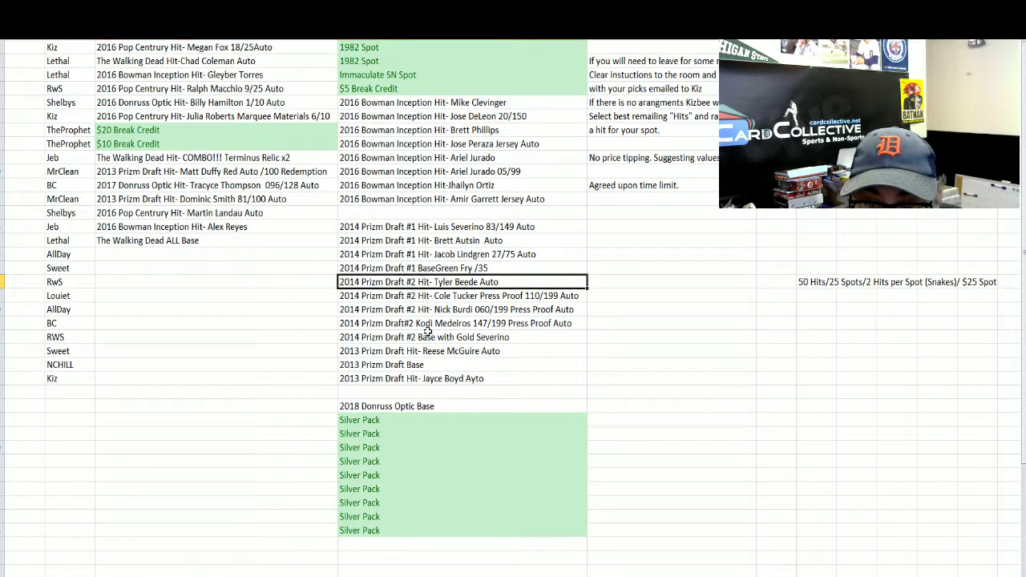
left_click(396, 338)
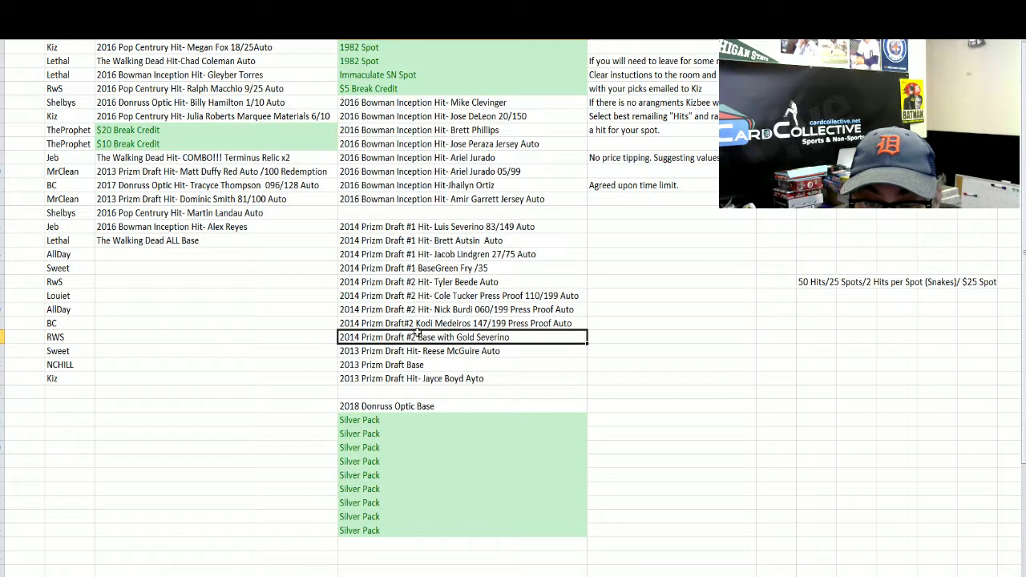
left_click_drag(416, 329, 175, 251)
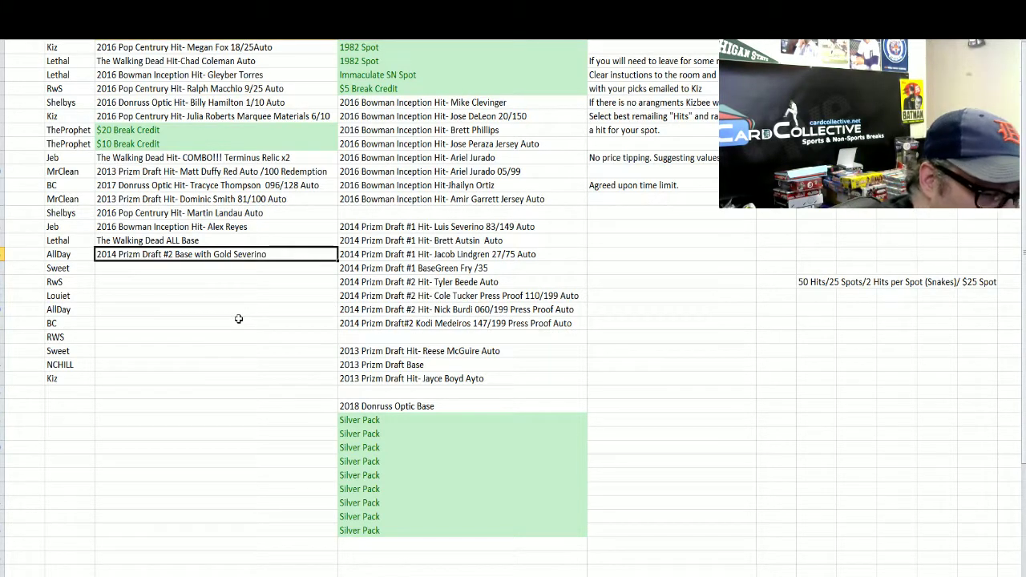
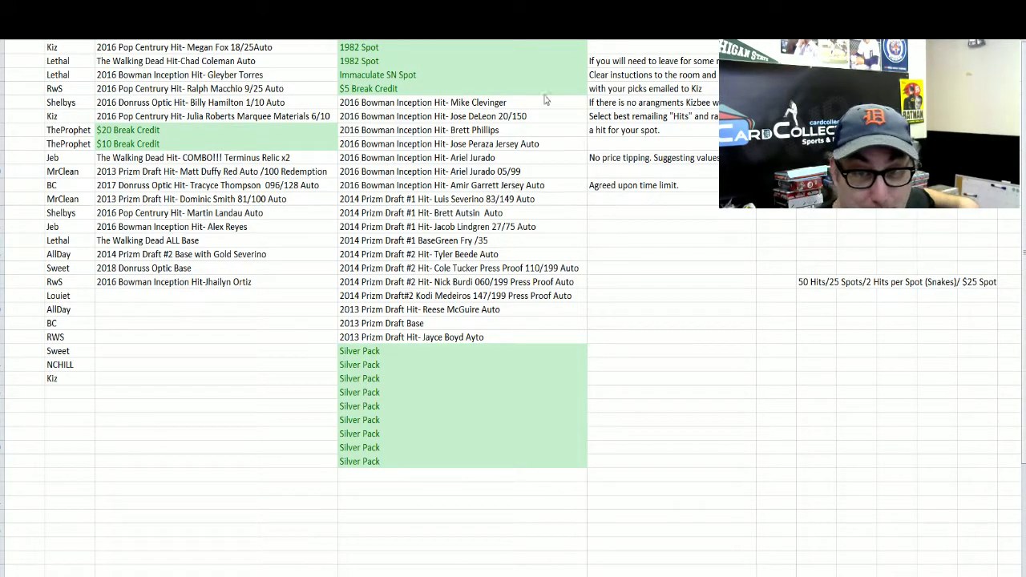
Step: Move the first "1982 Spot" entry beside the nineteenth participant and delete its emptied cell, shifting the list up
key("shift+Down")
left_click(405, 60)
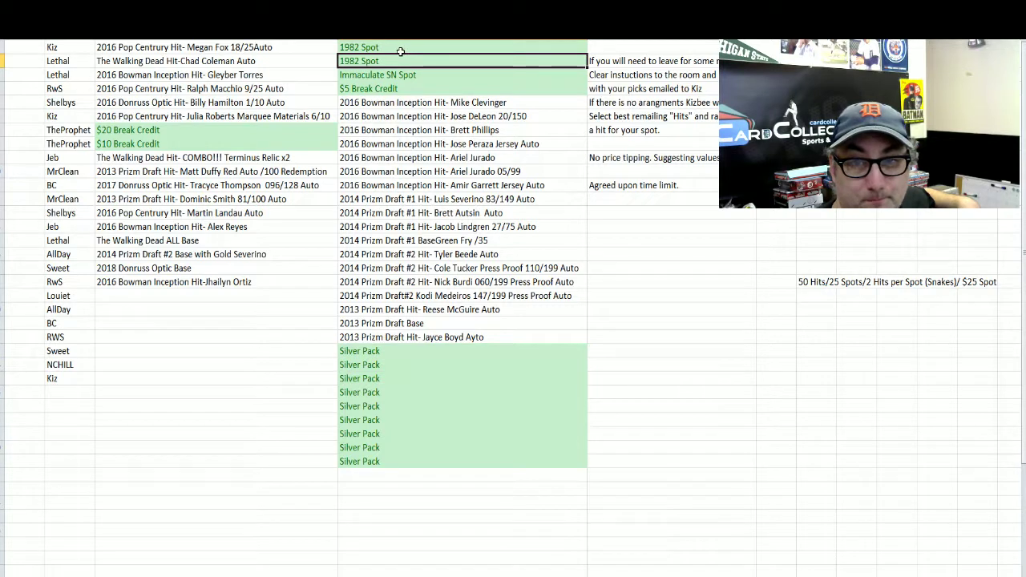
left_click(399, 47)
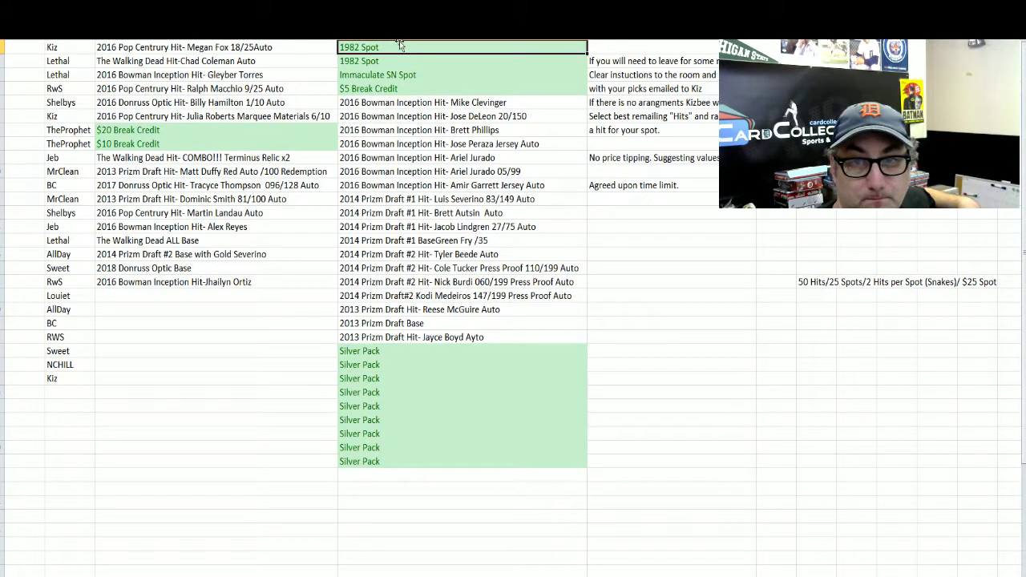
left_click_drag(400, 46, 189, 301)
left_click(184, 310)
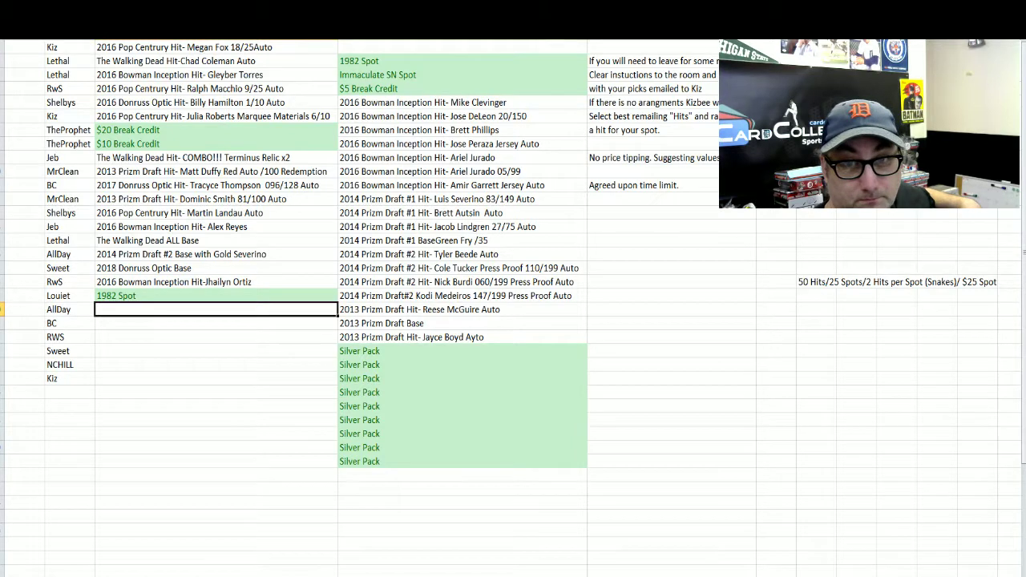
right_click(482, 46)
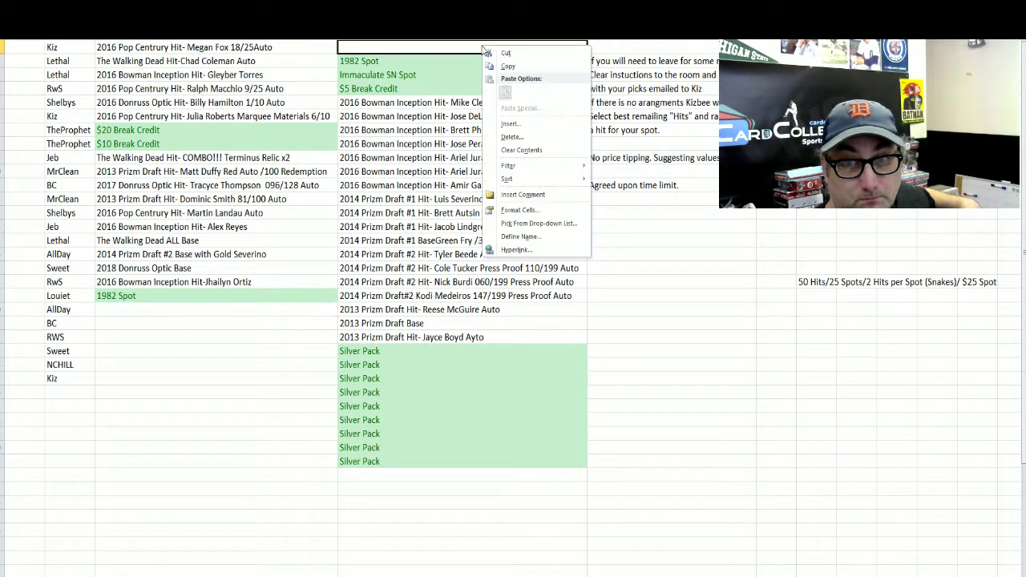
left_click(511, 137)
left_click(484, 168)
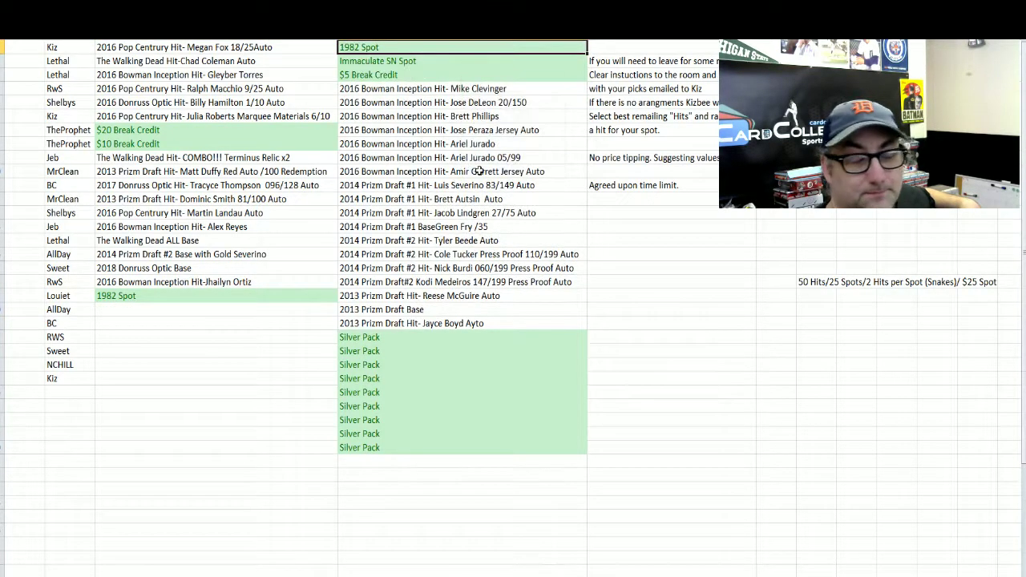
Step: Move the last "Silver Pack" entry of the hits list beside the twentieth participant
left_click(136, 311)
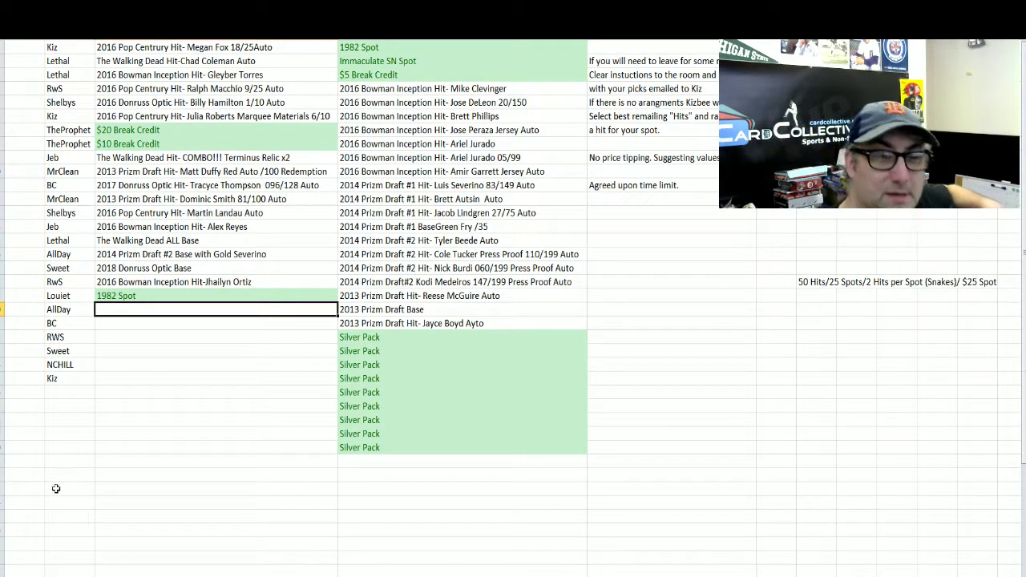
left_click(48, 294)
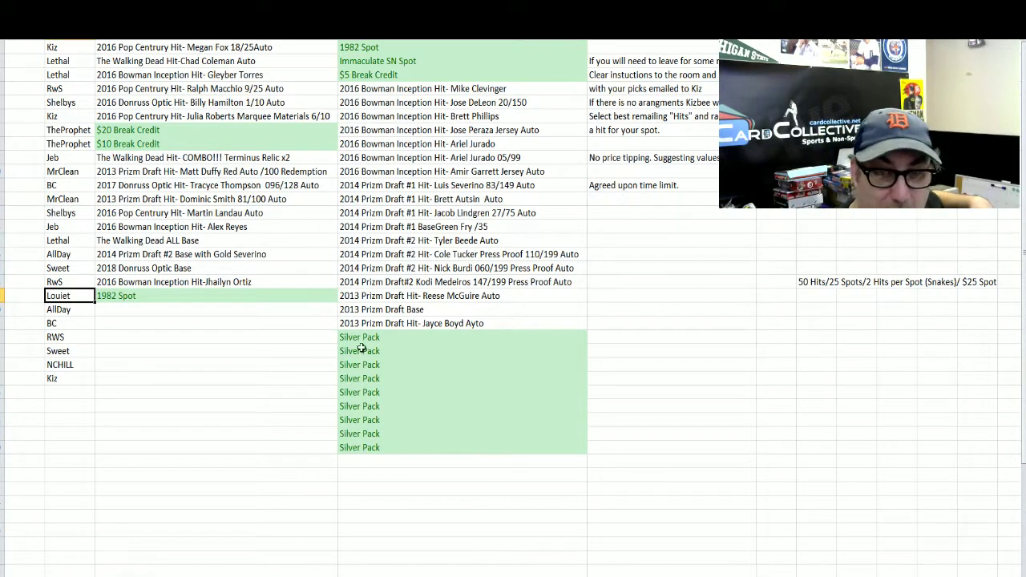
left_click(371, 444)
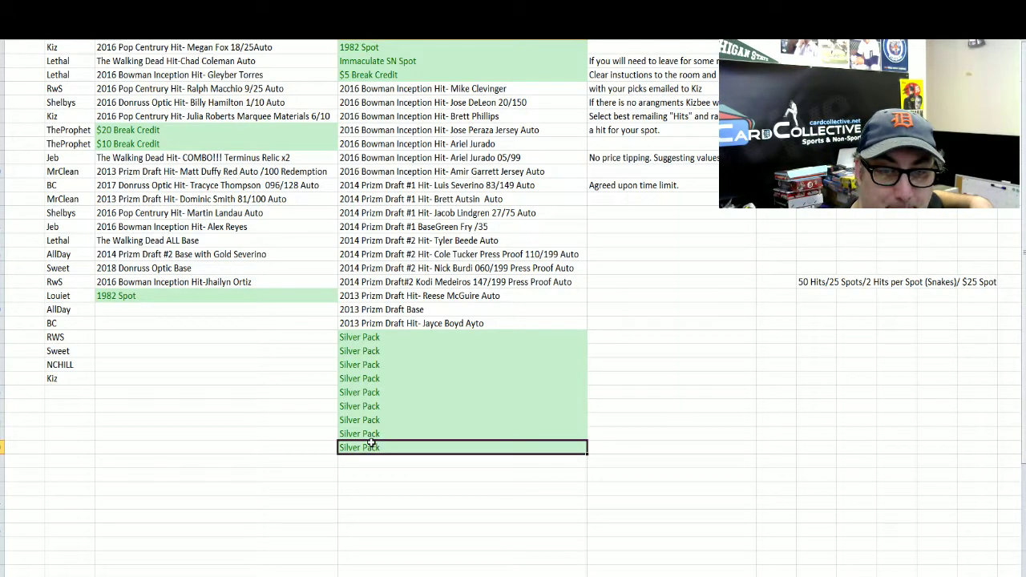
left_click_drag(370, 443, 186, 307)
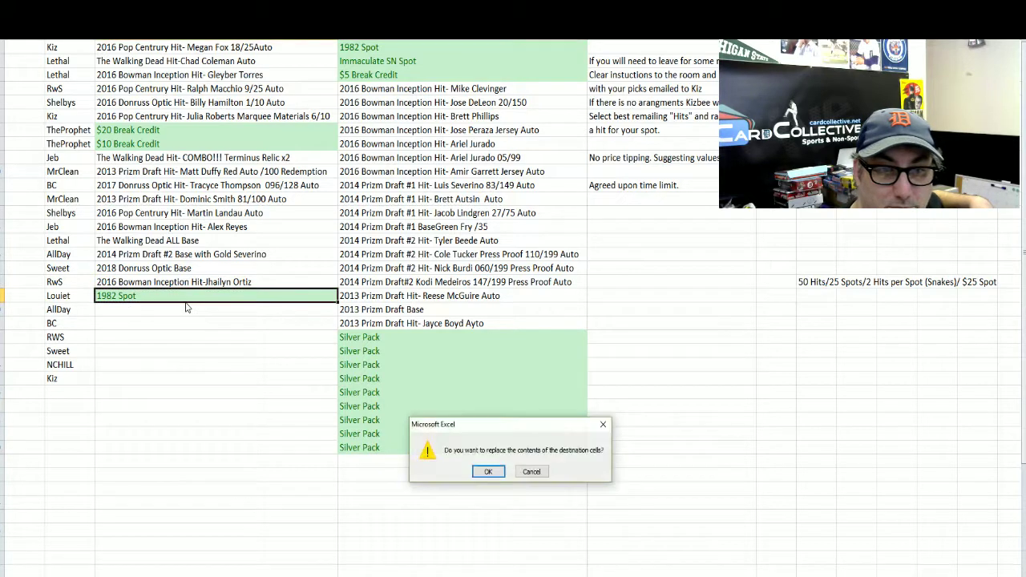
left_click(532, 472)
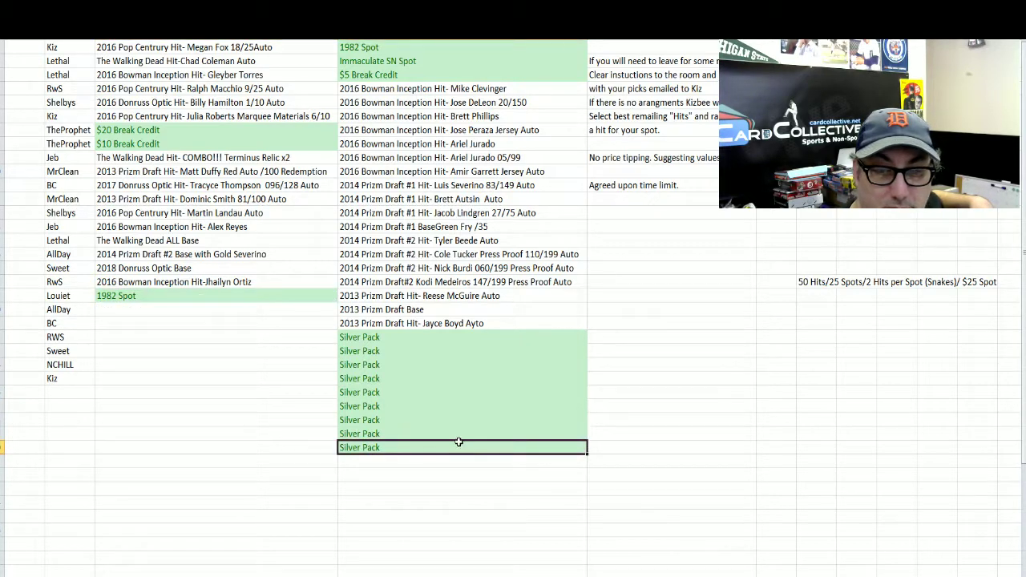
left_click_drag(448, 443, 193, 312)
Step: Move the remaining "1982 Spot" entry from the hits list beside the twenty-first participant
left_click(164, 324)
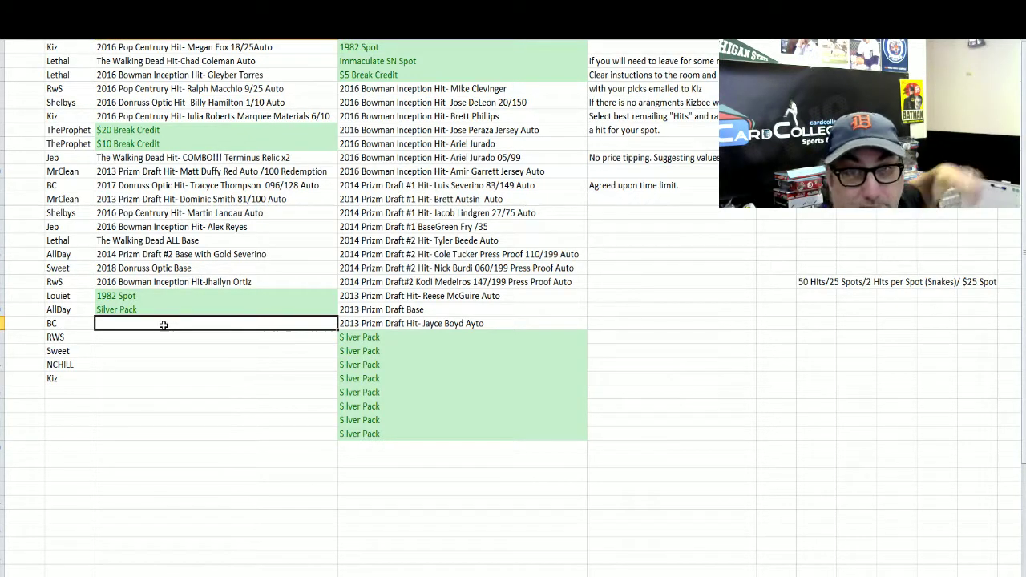
left_click(418, 63)
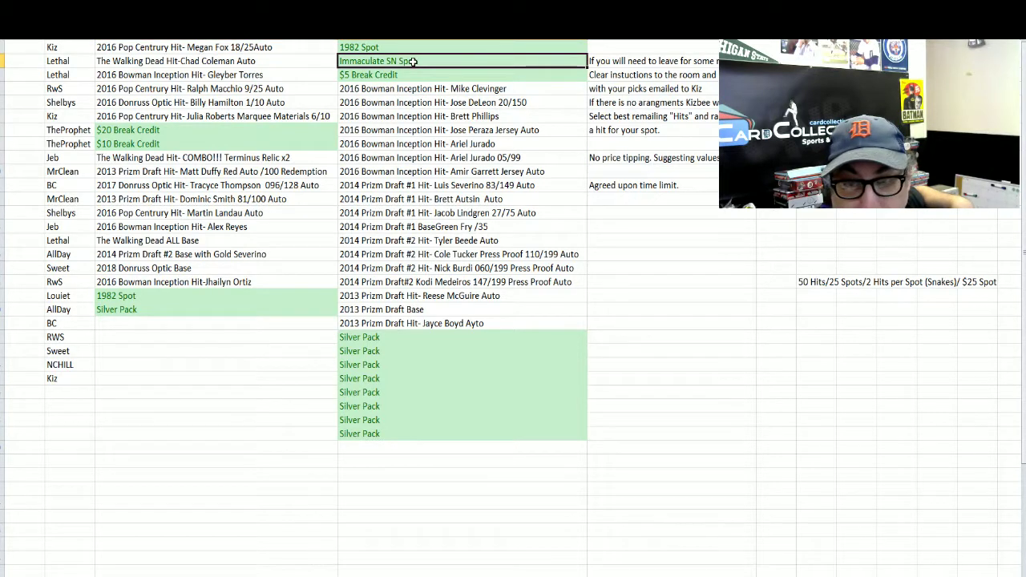
left_click(398, 48)
left_click_drag(399, 48, 232, 324)
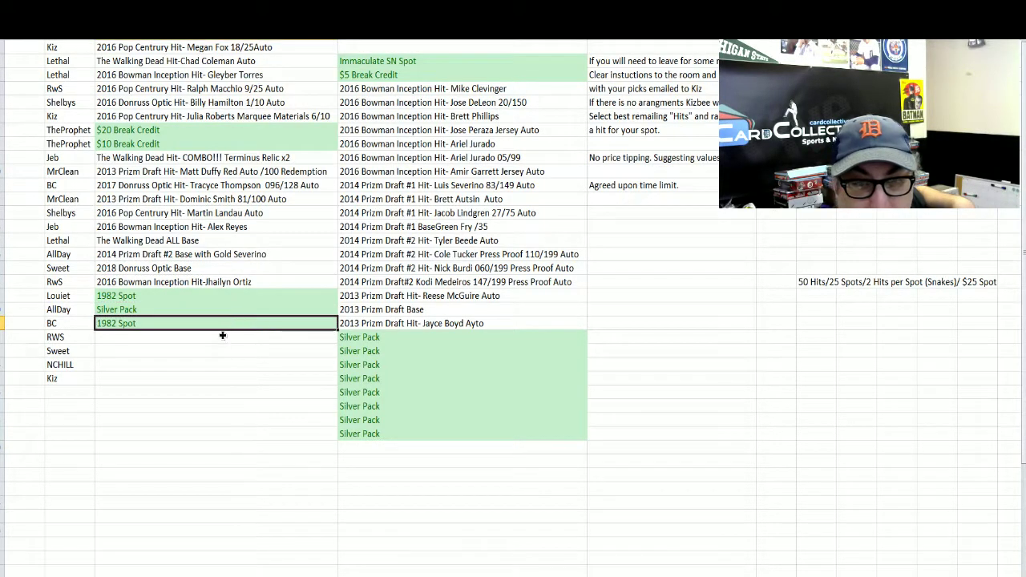
Step: Move "2016 Bowman Inception Hit- Ariel Jurado 05/99" beside the twenty-second participant and delete its emptied cell, shifting the list up
left_click(226, 336)
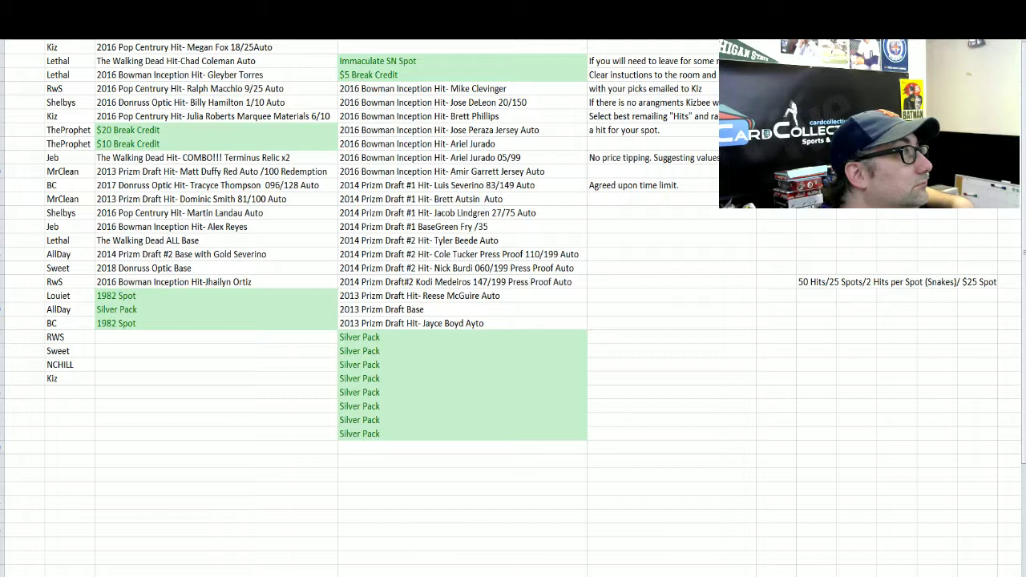
left_click(471, 158)
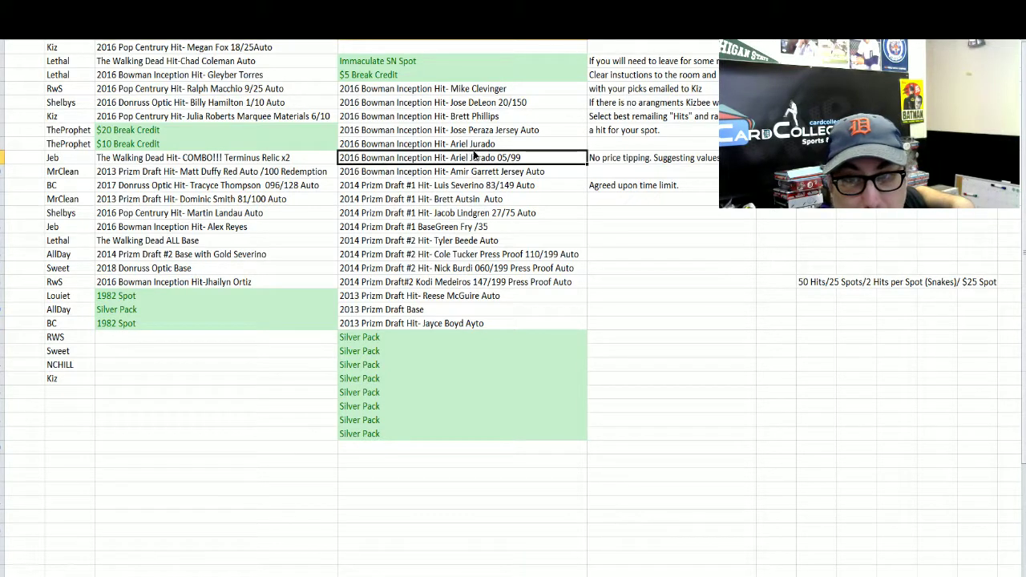
left_click_drag(472, 158, 288, 332)
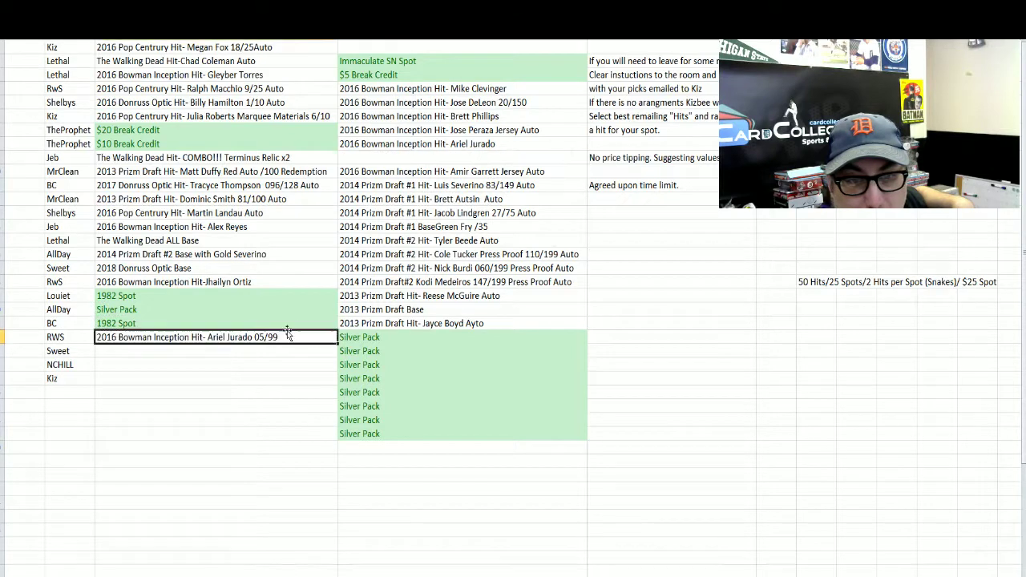
left_click(386, 157)
right_click(386, 157)
left_click(415, 250)
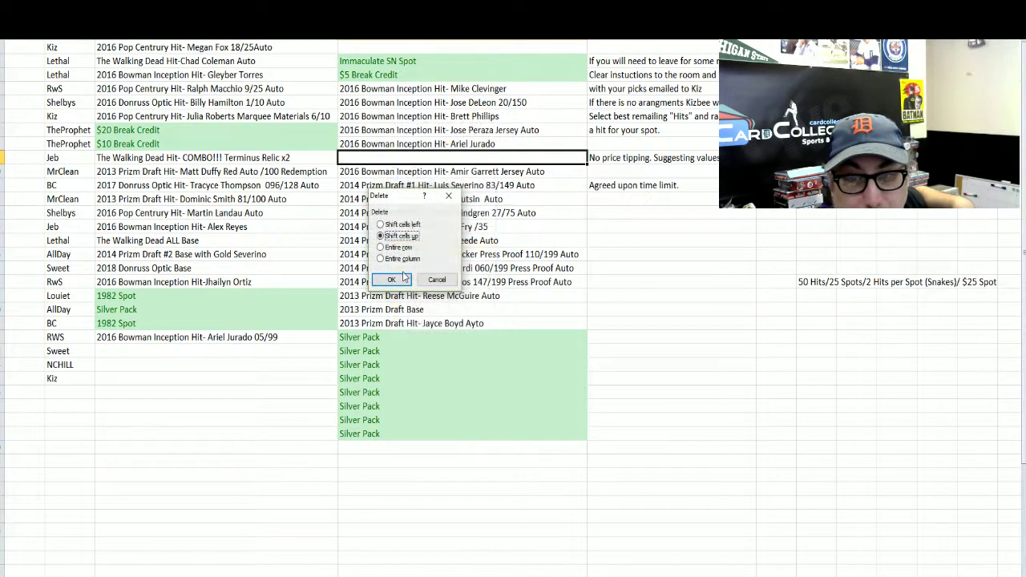
left_click(395, 276)
Step: Move "2014 Prizm Draft #1 Hit- Luis Severino 83/149 Auto" beside the twenty-third participant
left_click(173, 349)
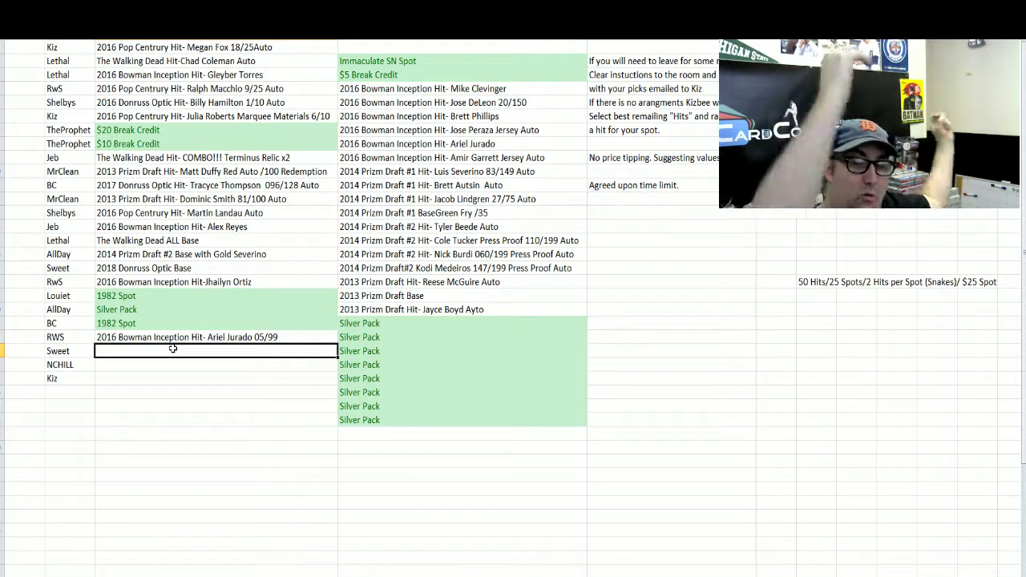
left_click(35, 381)
left_click_drag(34, 381, 17, 44)
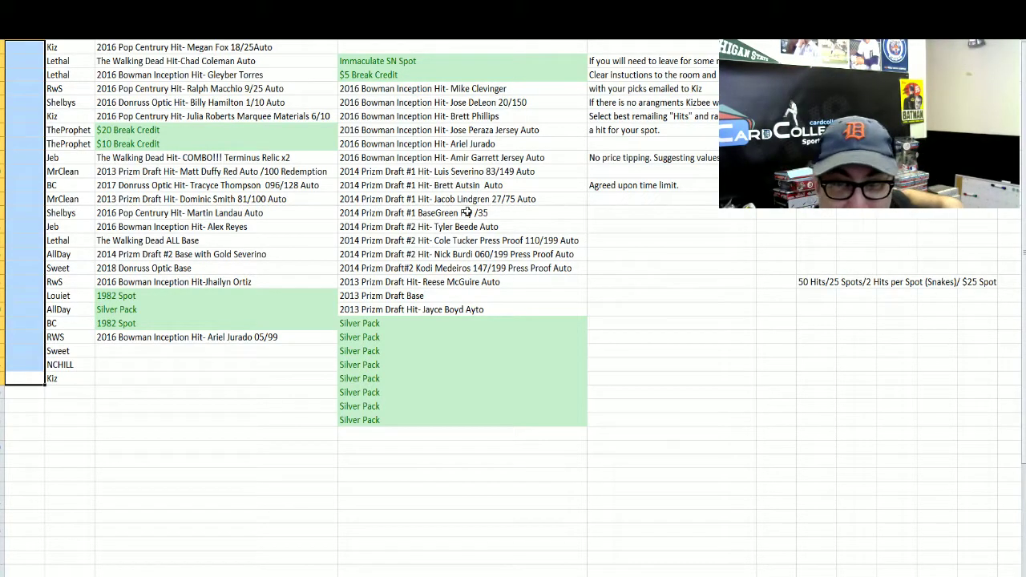
left_click(452, 171)
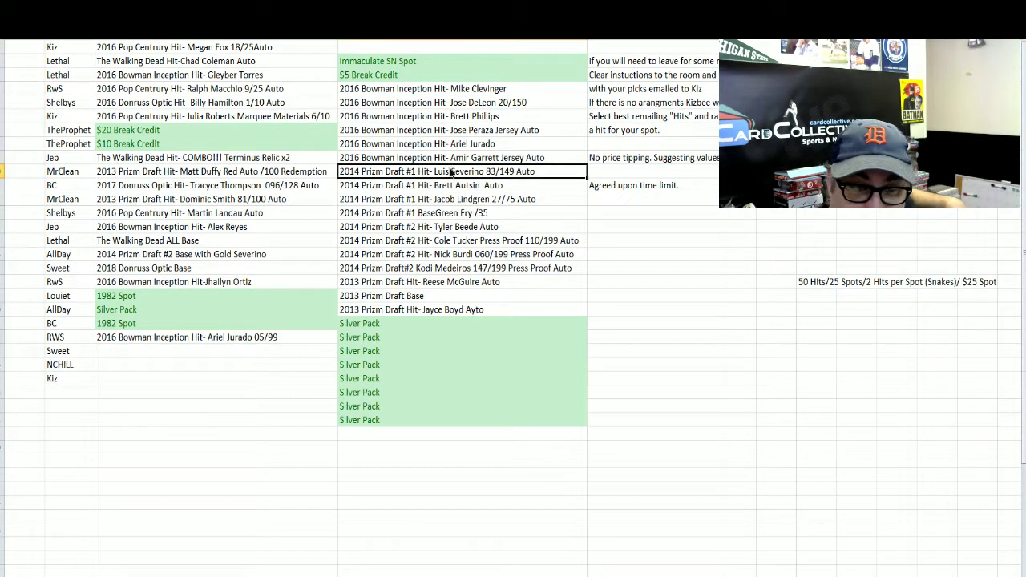
left_click_drag(452, 166, 202, 352)
Step: Move "2016 Bowman Inception Hit- Jose Peraza Jersey Auto" beside the twenty-fourth participant and "2016 Bowman Inception Hit- Brett Phillips" beside the twenty-fifth
left_click(190, 366)
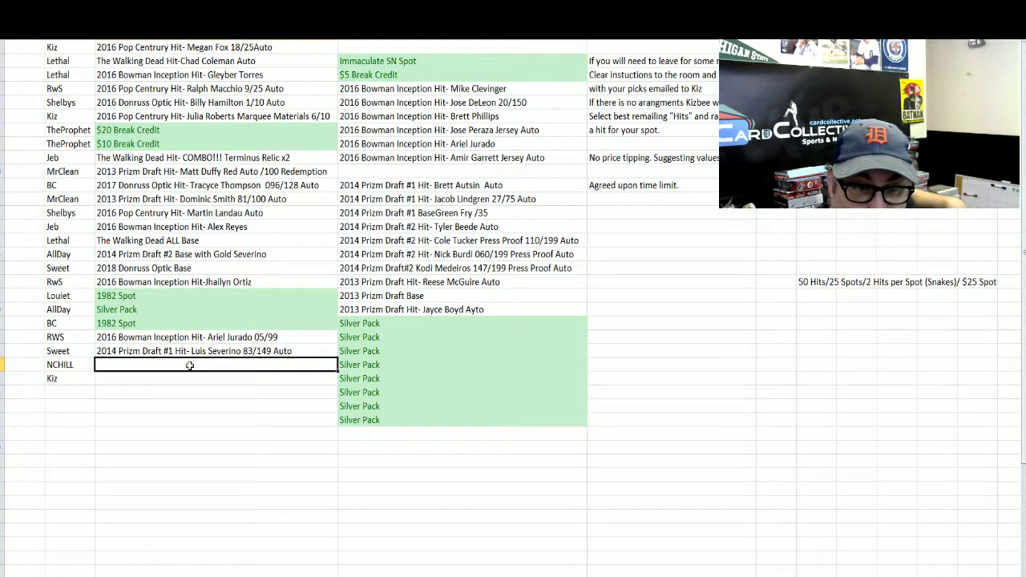
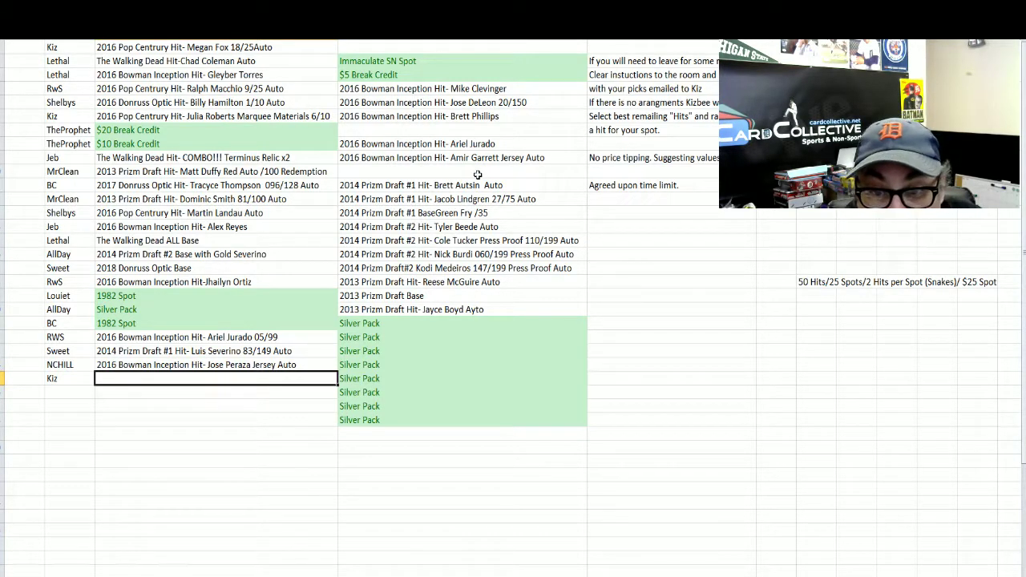
left_click(468, 118)
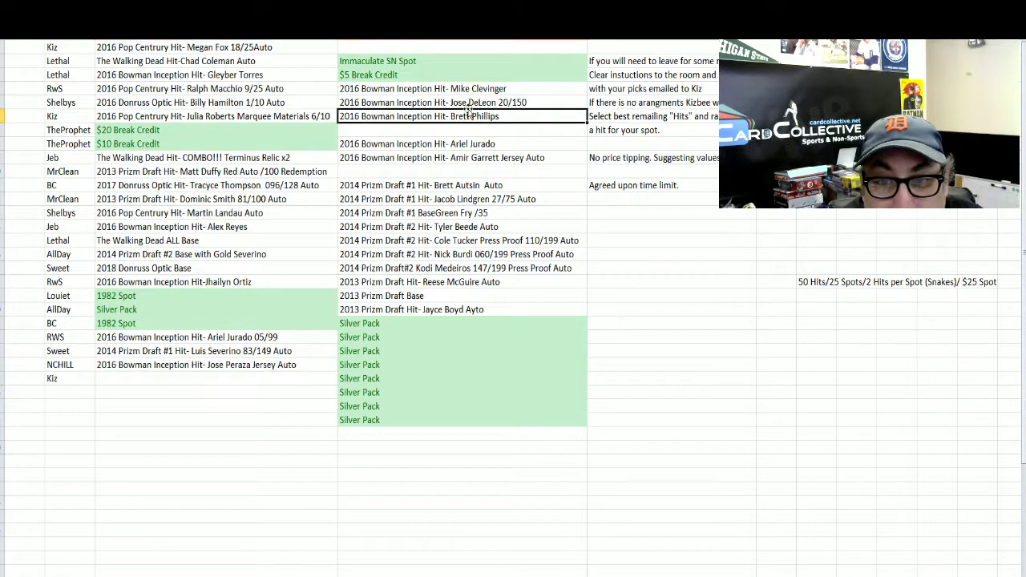
left_click_drag(469, 111, 203, 379)
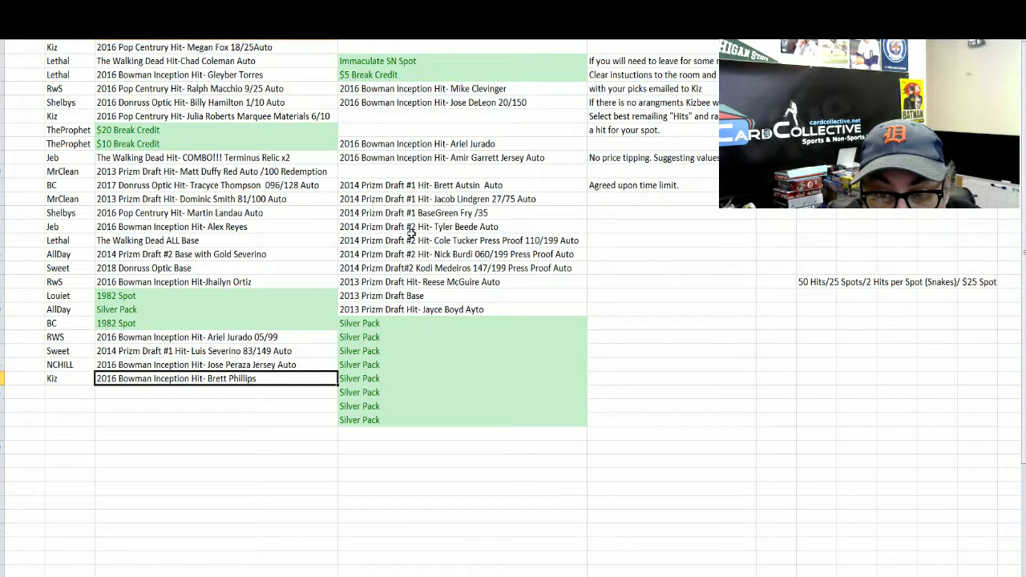
Step: Move "2014 Prizm Draft #1 BaseGreen Fry /35" into the empty column before the twenty-fifth participant's name and autofit that column's width
left_click(423, 212)
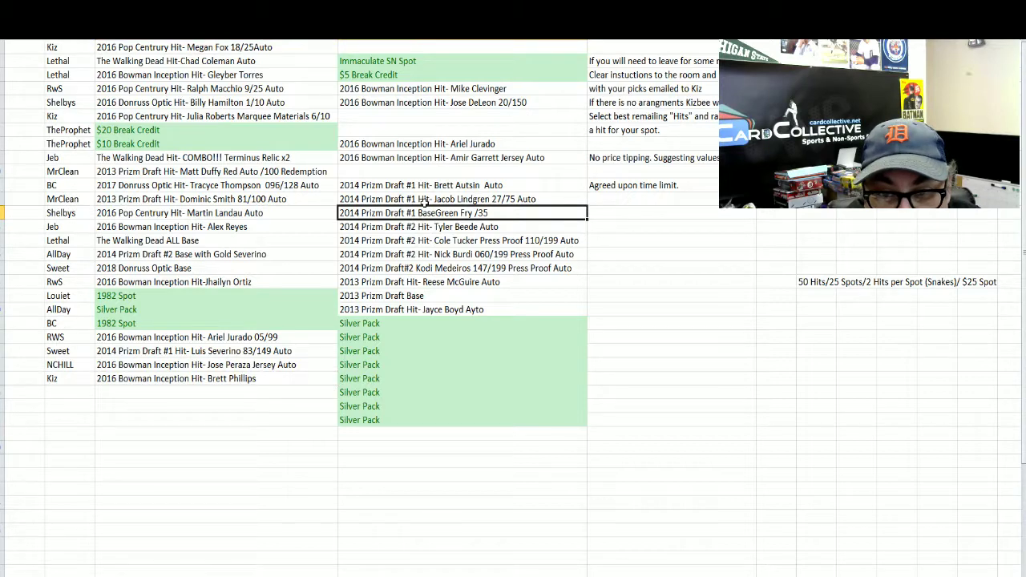
left_click_drag(424, 206, 16, 377)
key("alt+h")
key("o")
key("i")
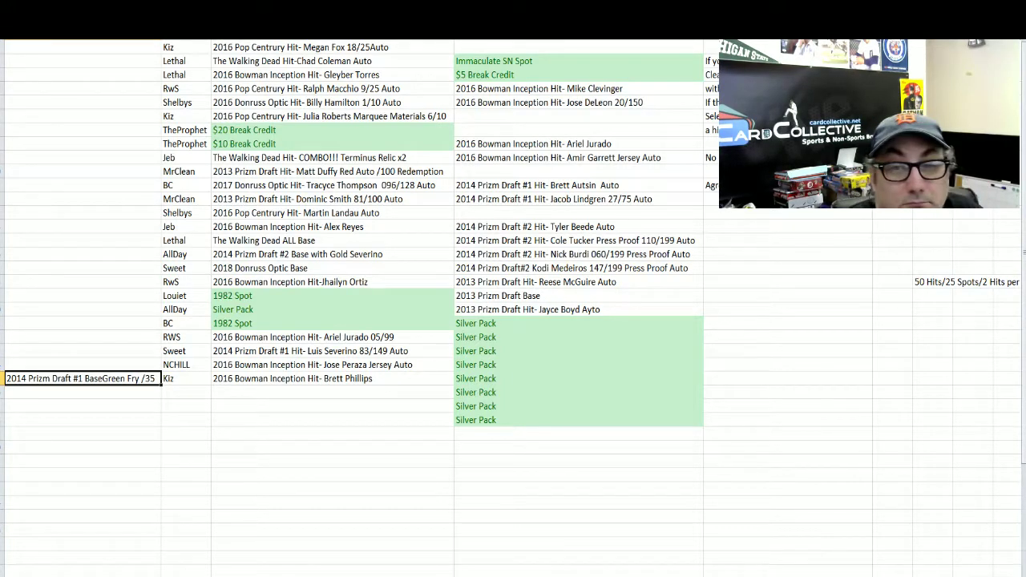
Step: Delete the four blank cells between "Jose DeLeon 20/150" and "Tyler Beede Auto" in the hits list, shifting cells up
left_click_drag(481, 134, 484, 120)
right_click(485, 120)
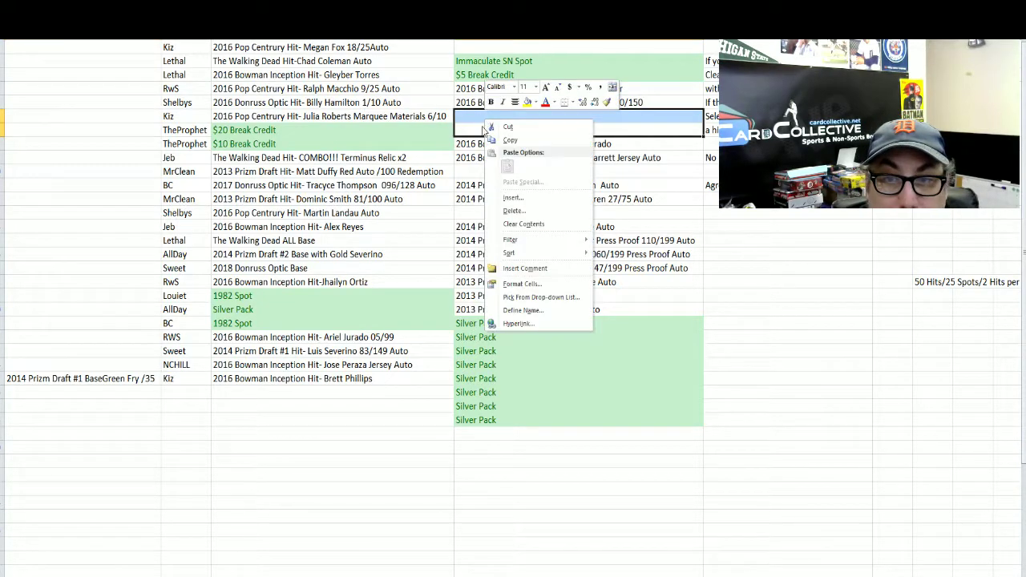
left_click(512, 210)
left_click(480, 241)
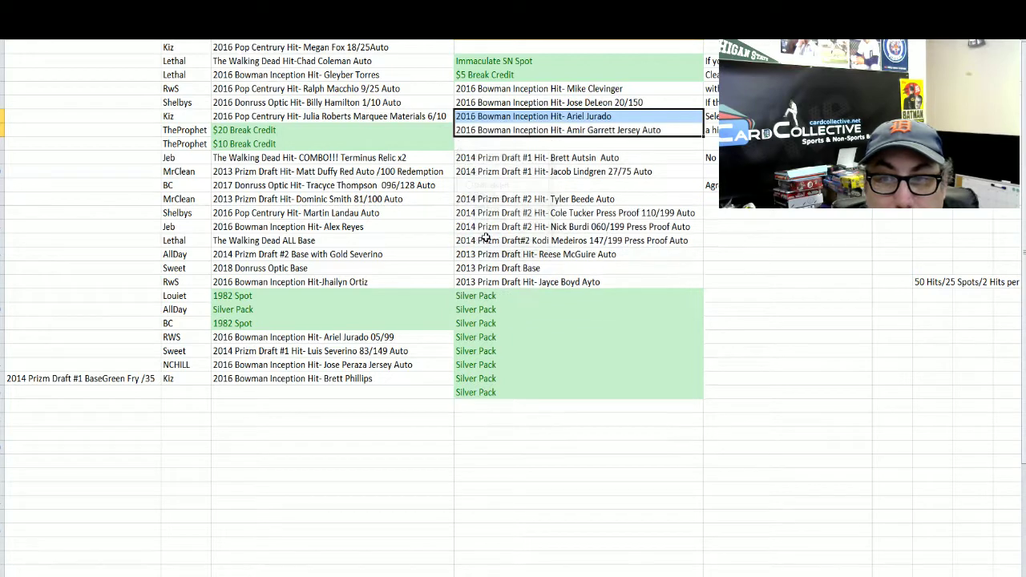
left_click(496, 144)
right_click(496, 144)
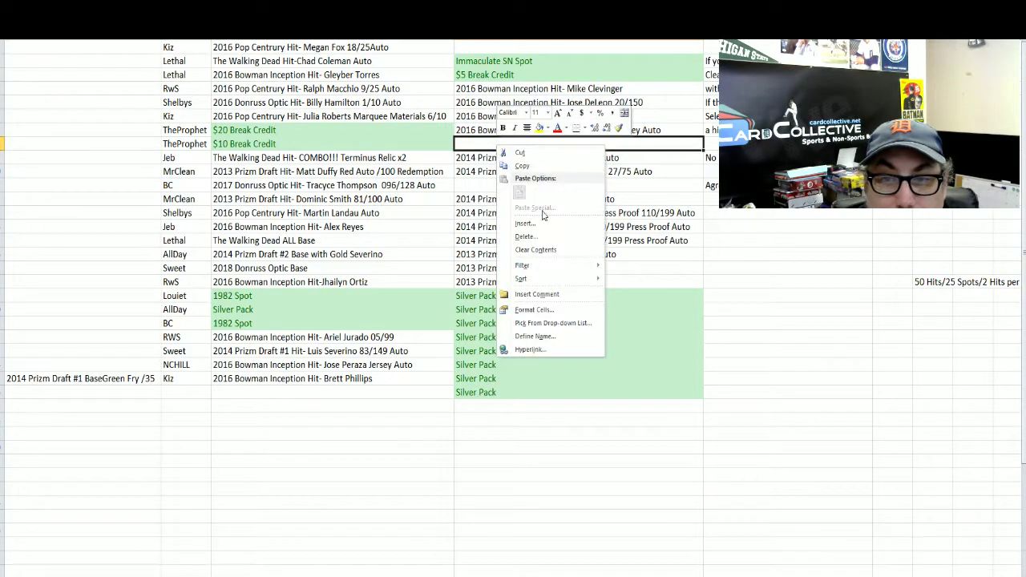
left_click(513, 234)
left_click(507, 275)
left_click(502, 173)
right_click(502, 173)
left_click(547, 262)
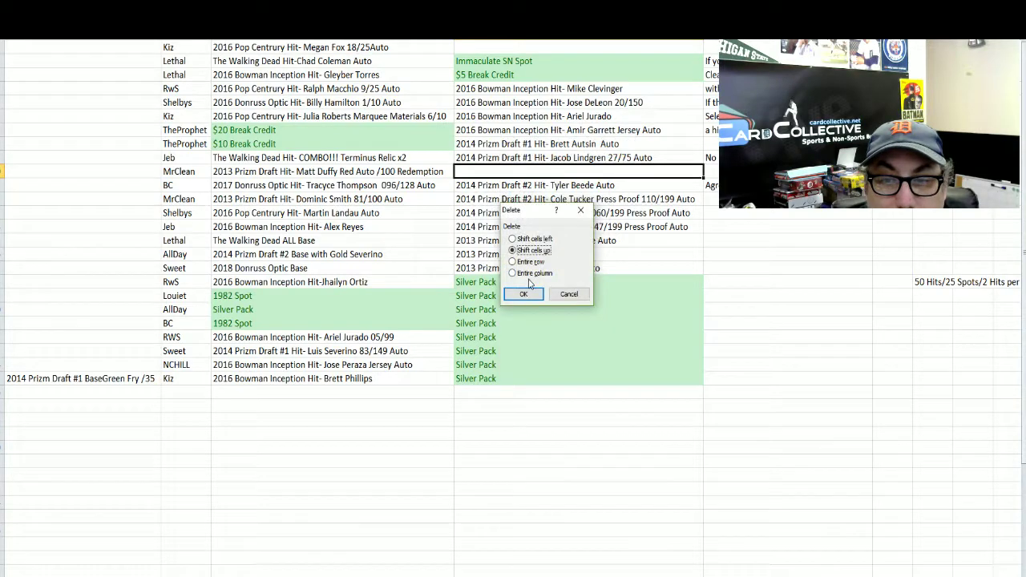
left_click(523, 289)
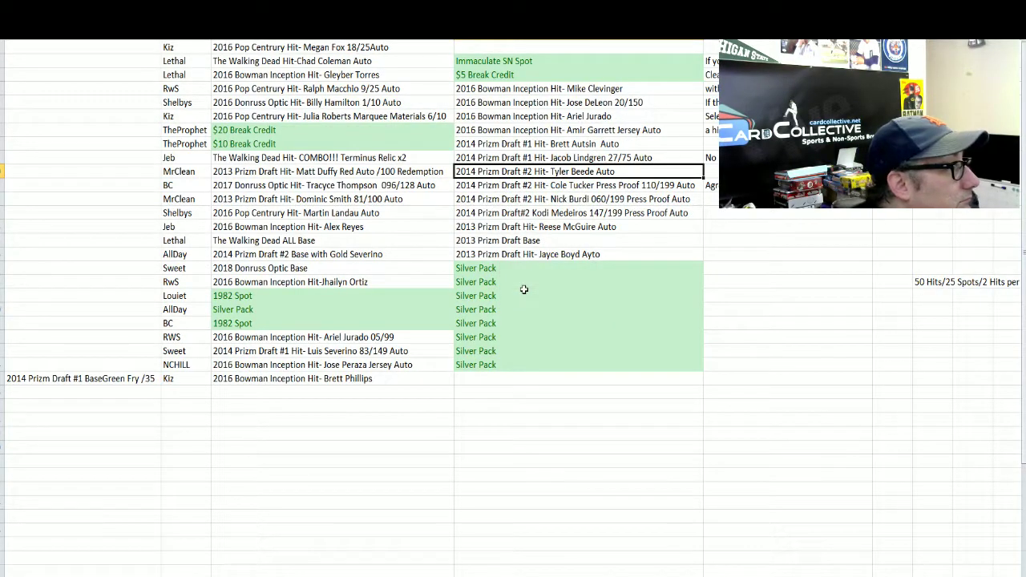
Step: Change the "2013 Prizm Draft Base" entry in the hits list to "2013 Prizm Draft Base- Correa"
left_click(529, 241)
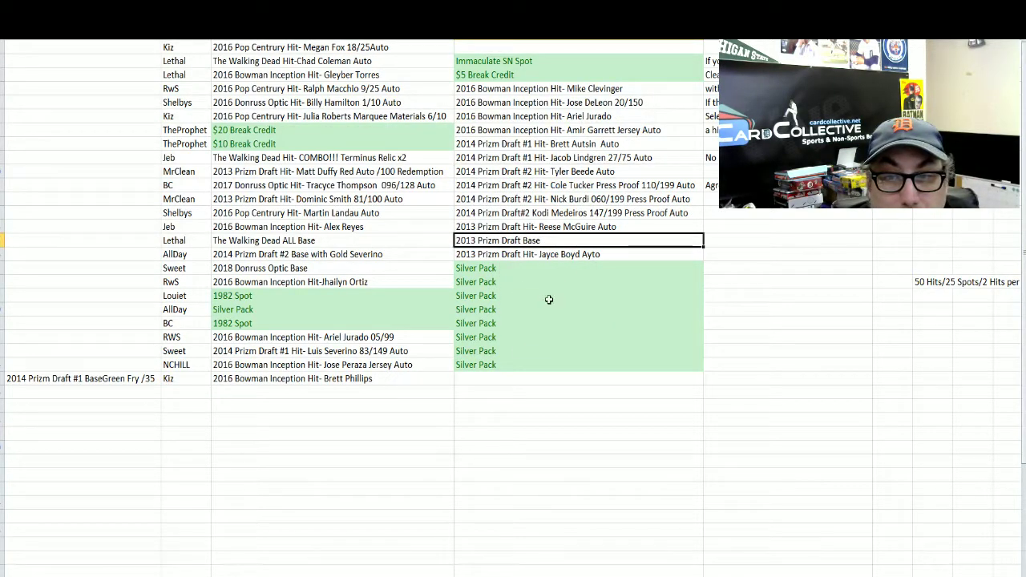
double_click(565, 241)
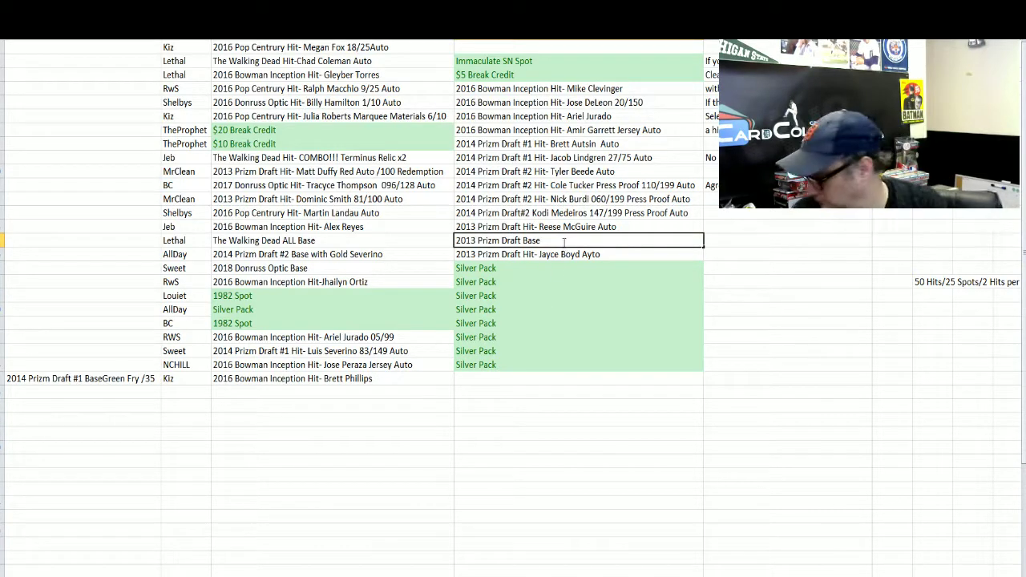
type("- Core")
key("Return")
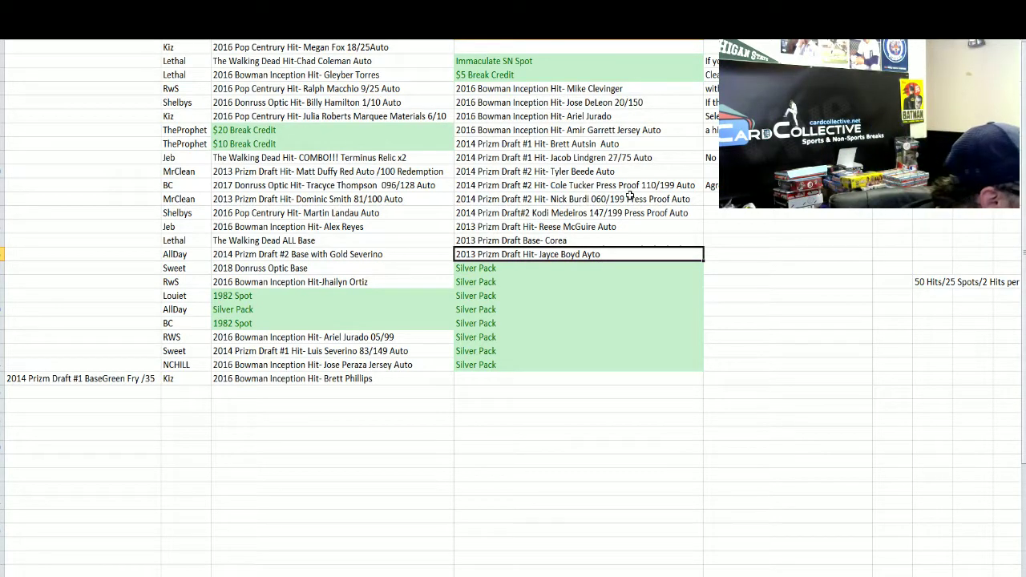
double_click(556, 241)
type("r")
key("Return")
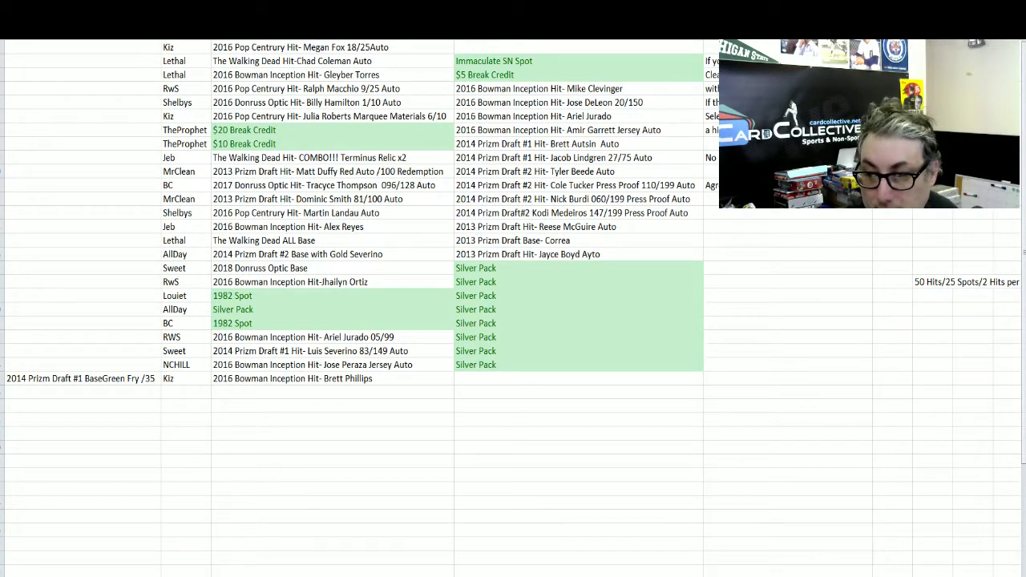
Step: Format the remaining hits from "Immaculate SN Spot" down to the last "Silver Pack" with a yellow fill and dark yellow text
left_click(579, 254)
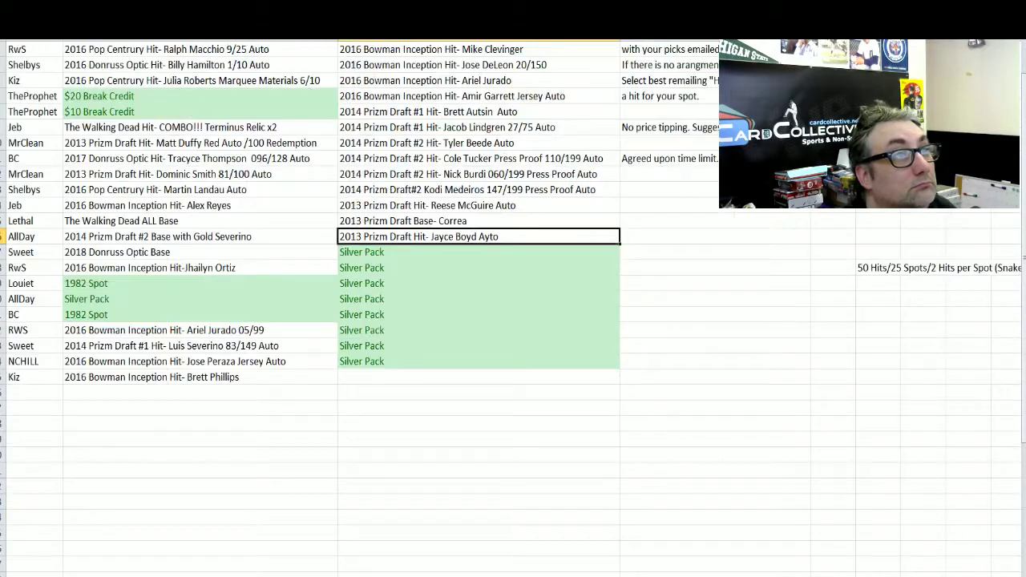
scroll(781, 461, "up", 1)
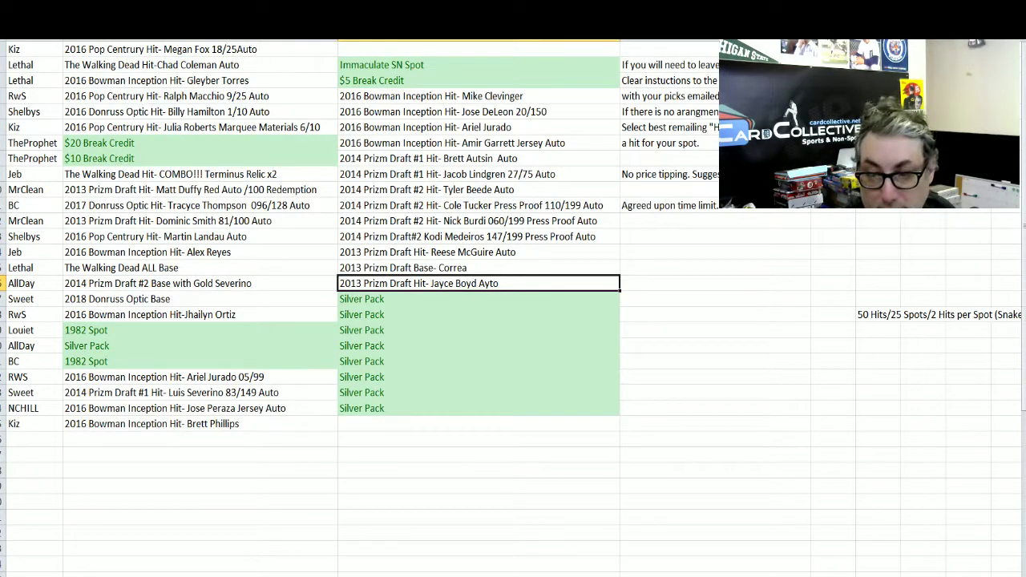
scroll(513, 321, "left", 1)
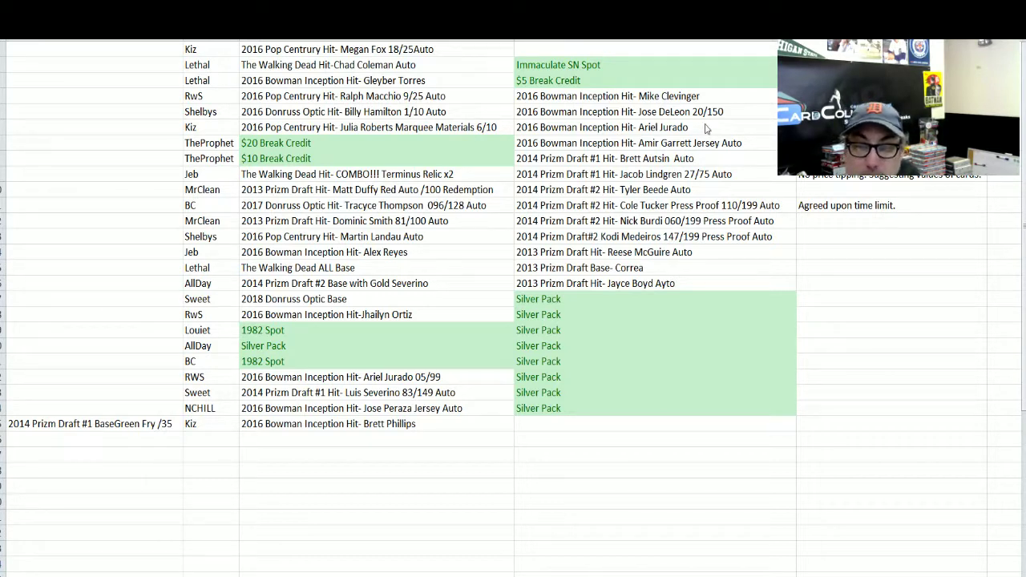
left_click_drag(605, 407, 591, 68)
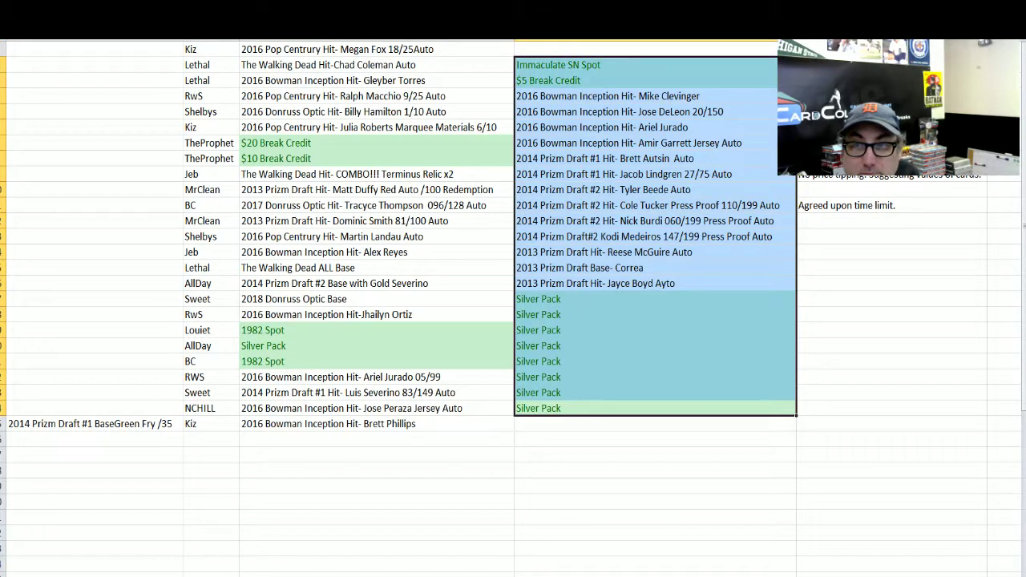
left_click(678, 317)
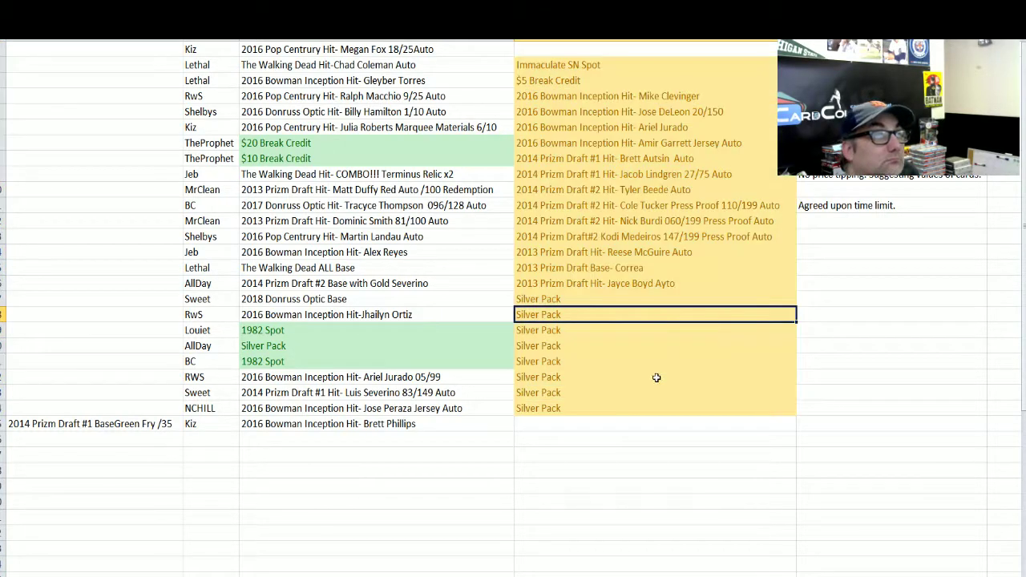
Step: Move "2016 Bowman Inception Hit- Jose DeLeon 20/150" from the hits list into the cell before the twenty-fourth participant's name
left_click(493, 457)
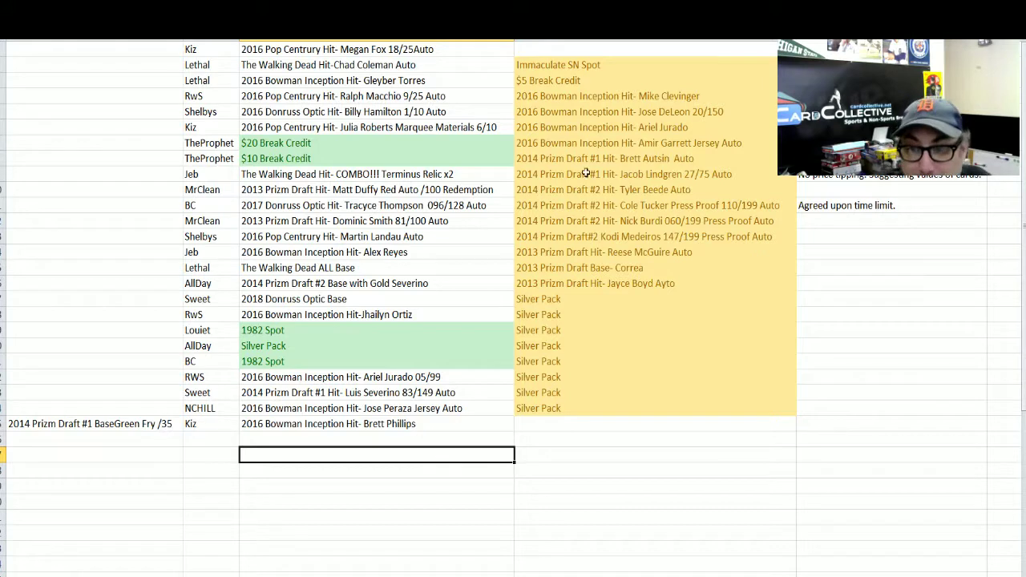
left_click(592, 113)
left_click_drag(591, 105, 46, 408)
left_click(94, 409)
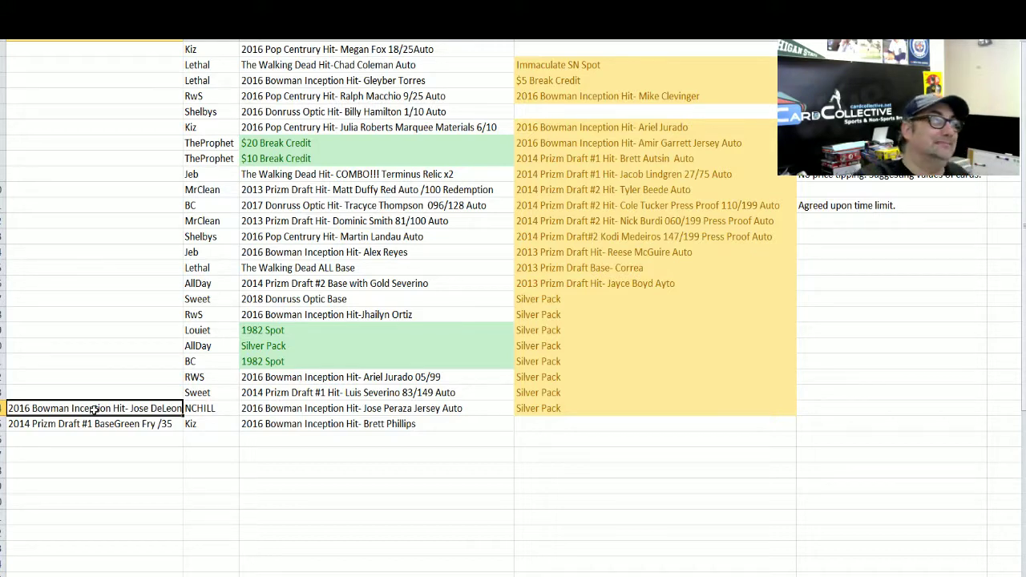
left_click(66, 391)
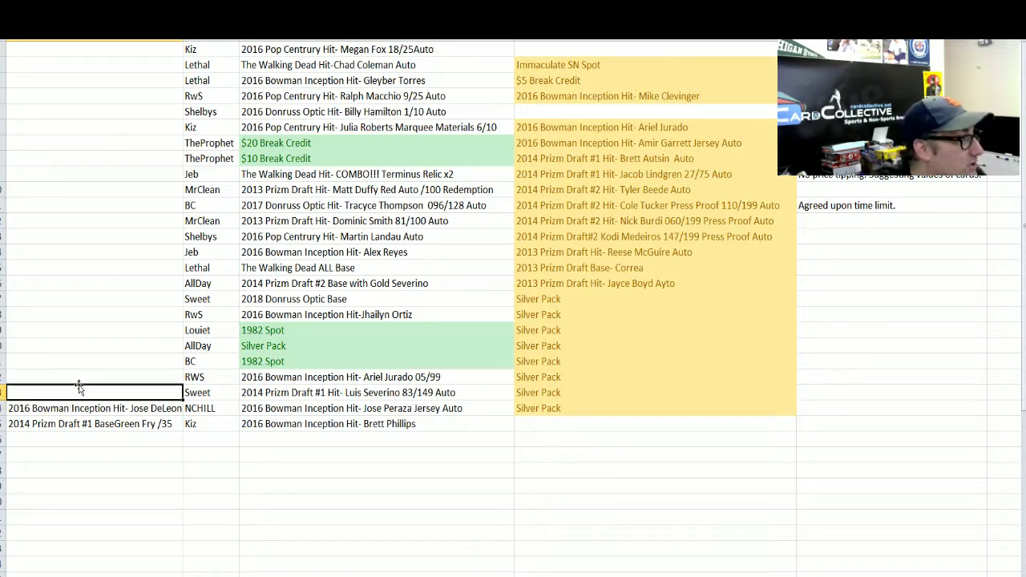
Step: Delete the blank cell between "Mike Clevinger" and "Ariel Jurado" in the hits list, shifting cells up
left_click(573, 112)
right_click(574, 112)
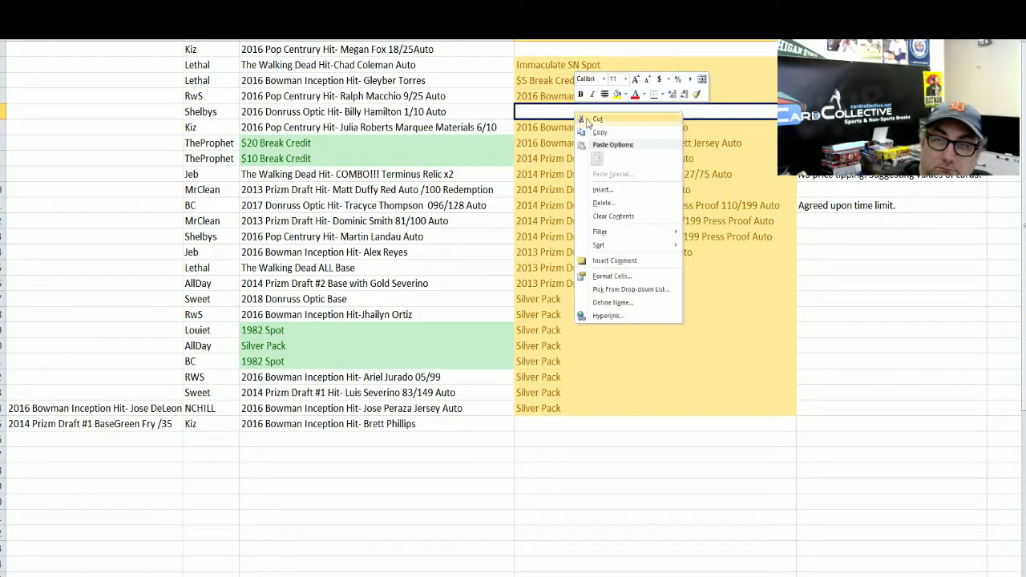
left_click(619, 205)
left_click(585, 234)
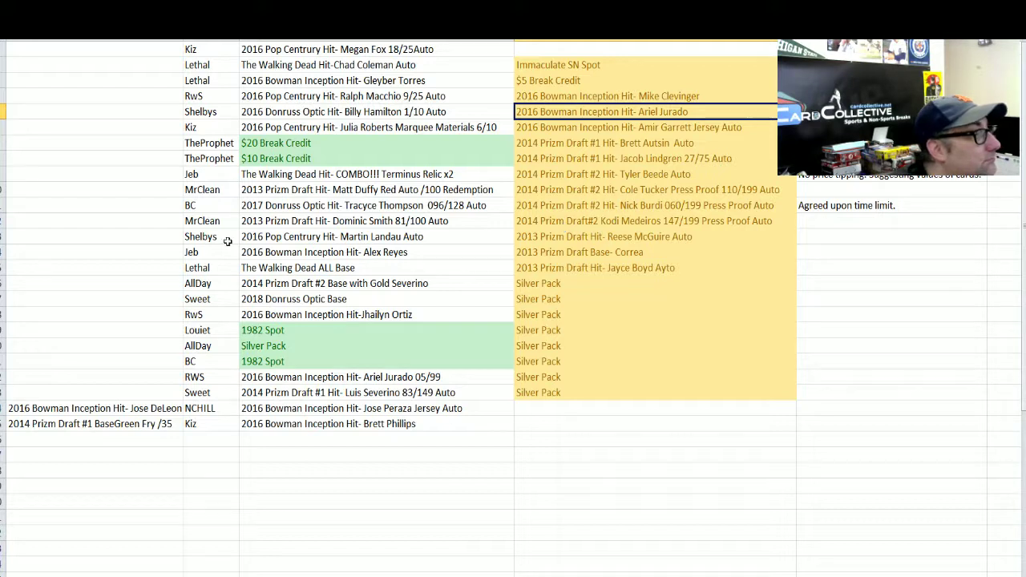
Step: Move the last "Silver Pack" of the hits list into the empty cell before the twenty-third participant's name
left_click(63, 410)
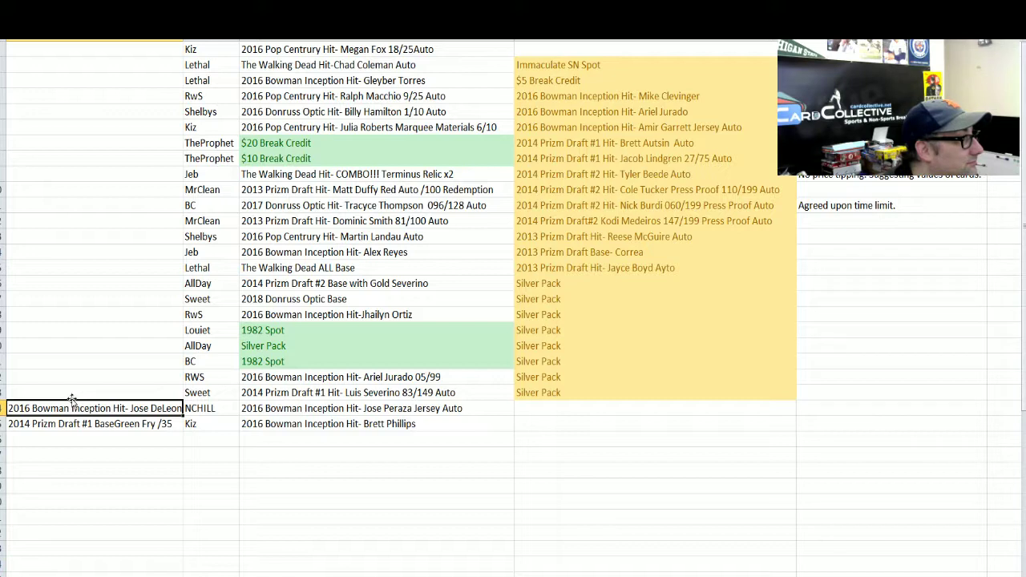
left_click(73, 393)
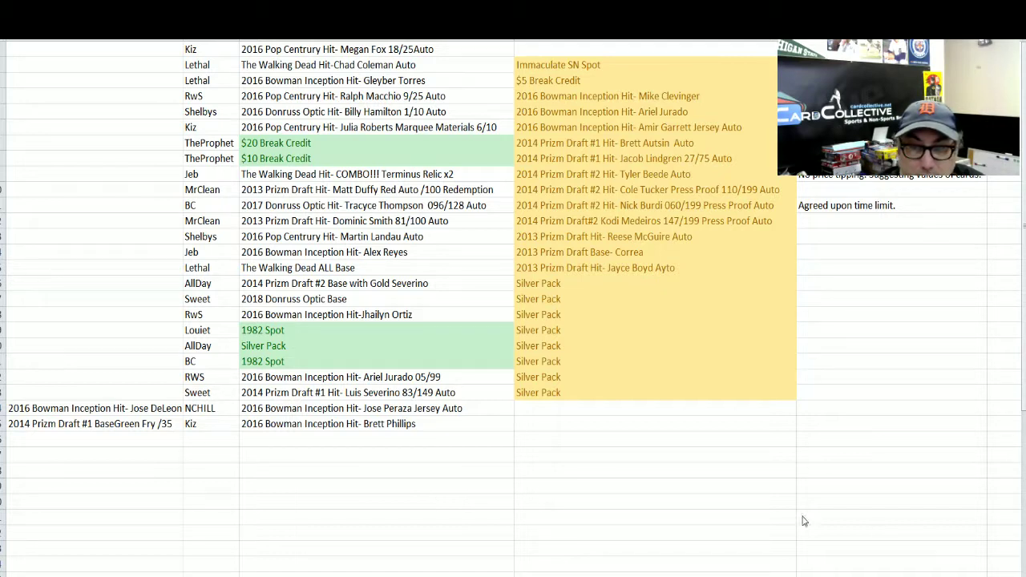
left_click(561, 391)
left_click_drag(560, 385, 79, 407)
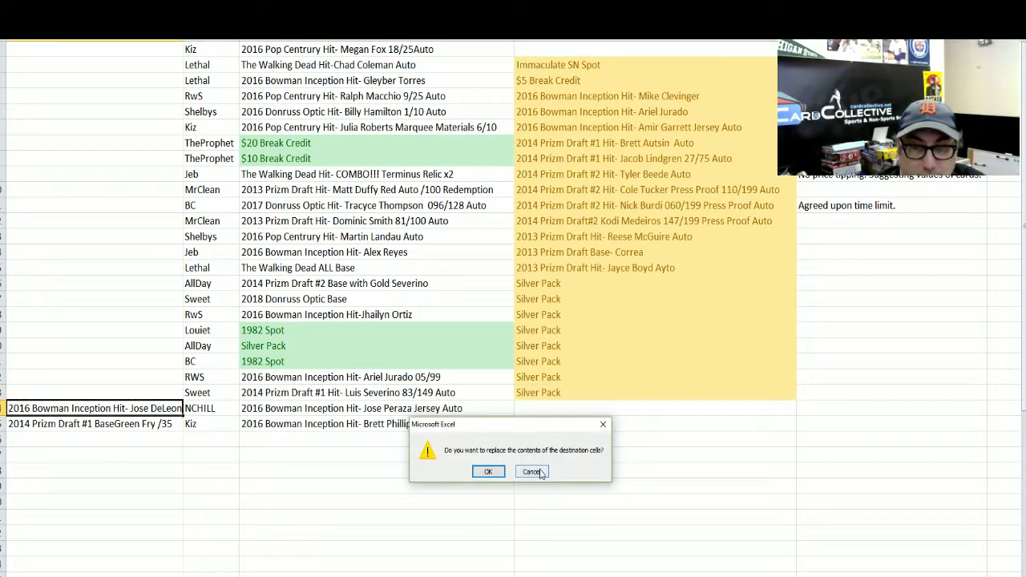
left_click(545, 473)
left_click_drag(567, 386, 160, 393)
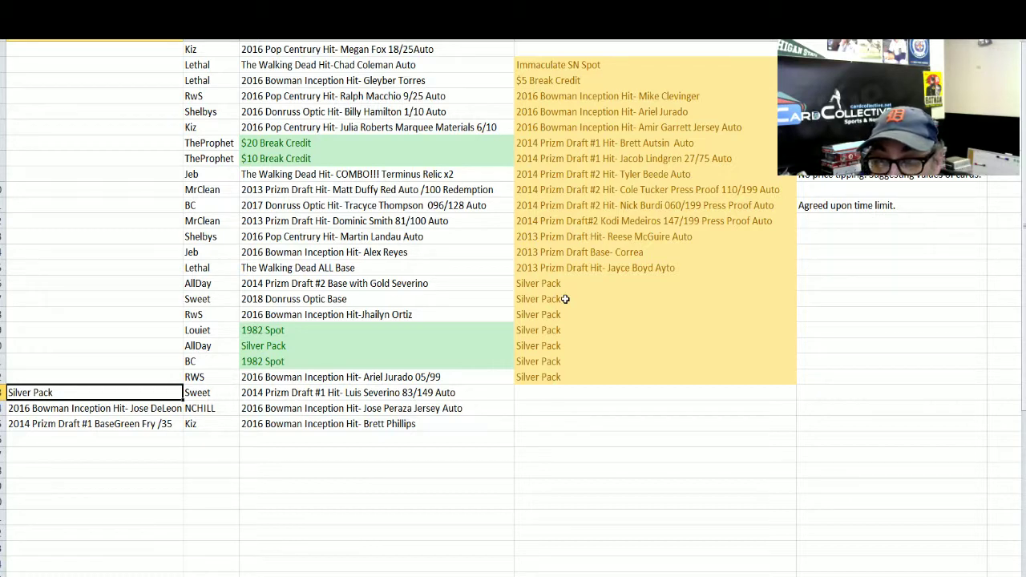
Step: Move "2016 Bowman Inception Hit- Ariel Jurado" before the twenty-second participant's name and delete its vacated cell in the hits list, shifting cells up
left_click(595, 110)
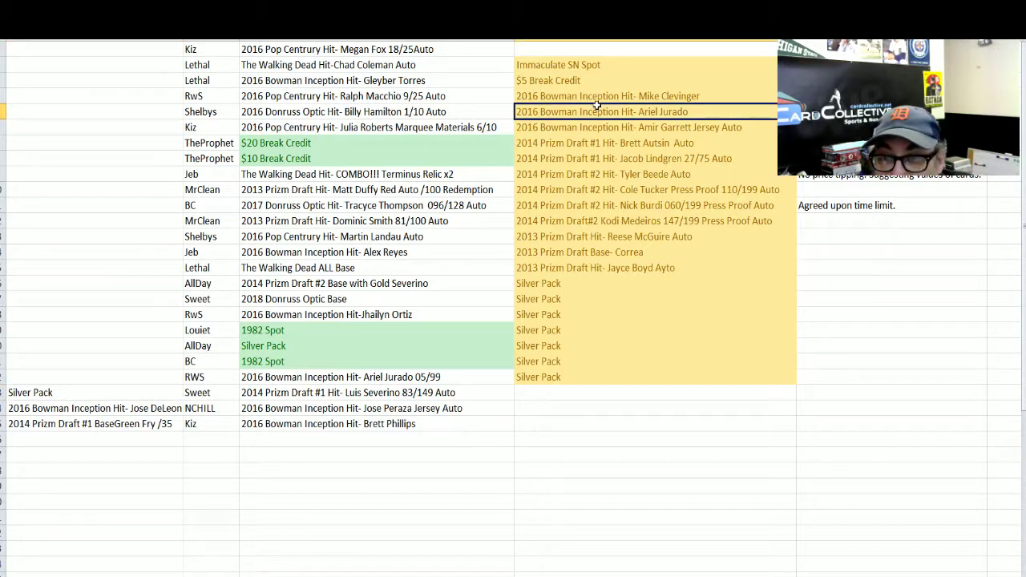
left_click_drag(597, 105, 132, 373)
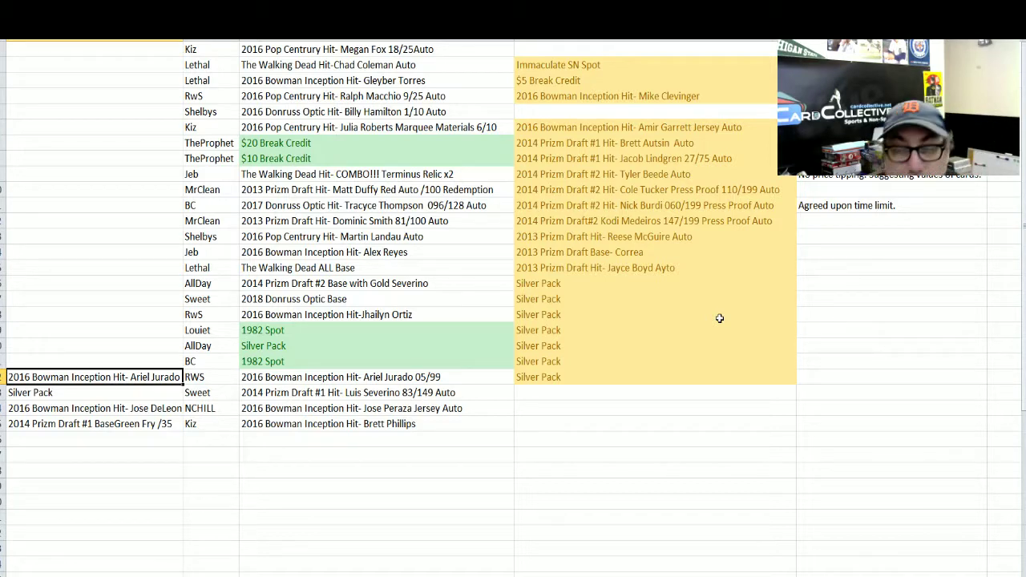
left_click(628, 115)
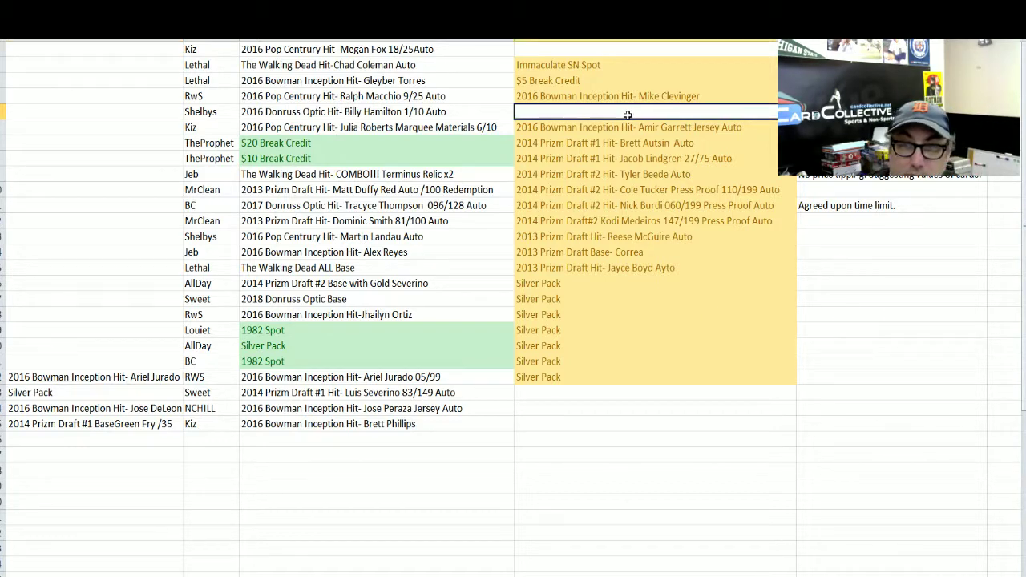
right_click(627, 115)
left_click(651, 204)
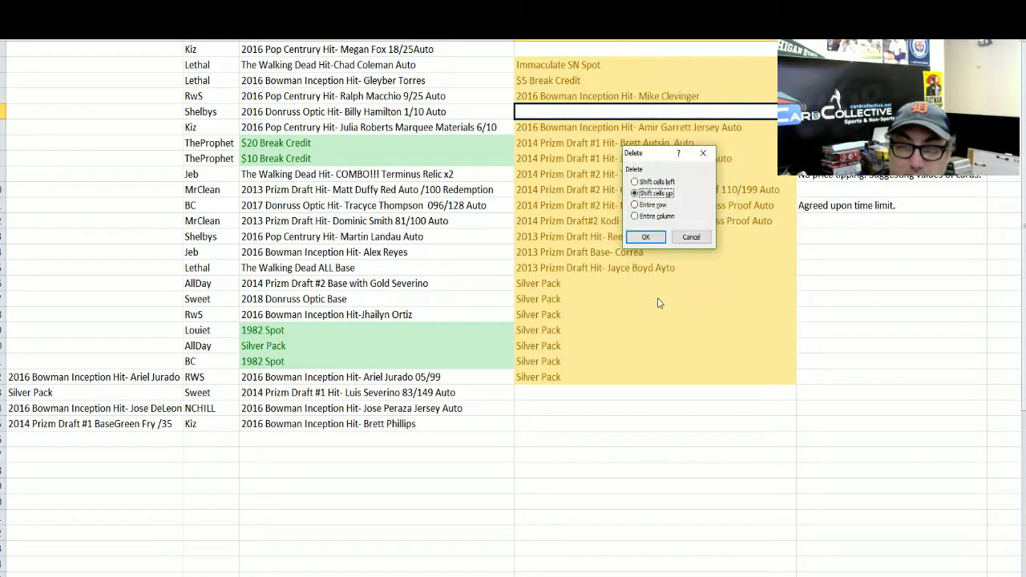
left_click(649, 238)
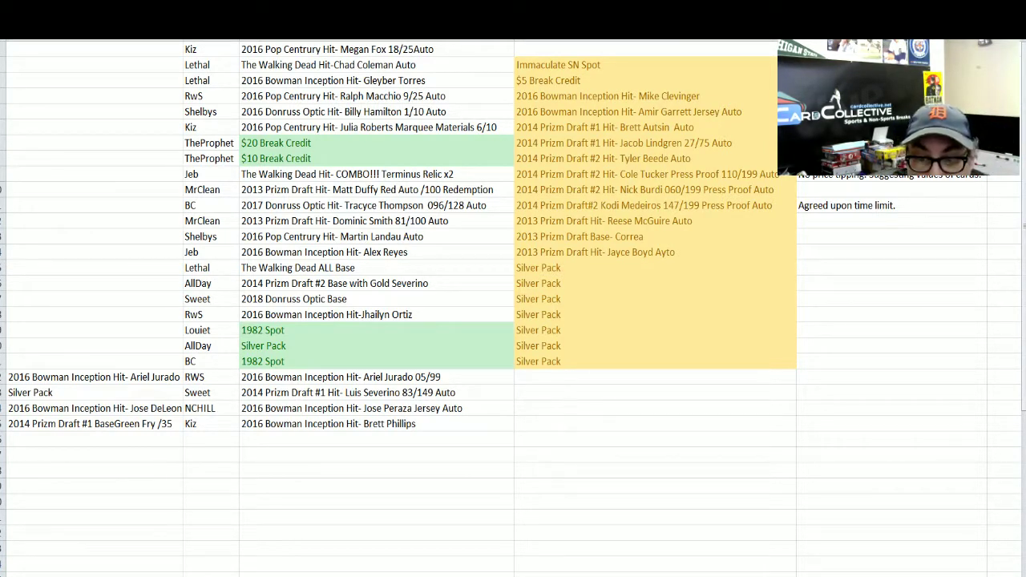
Step: Move "2013 Prizm Draft Base- Correa" before the twenty-first participant's name and delete its vacated cell in the hits list, shifting cells up
left_click(625, 112)
left_click(612, 236)
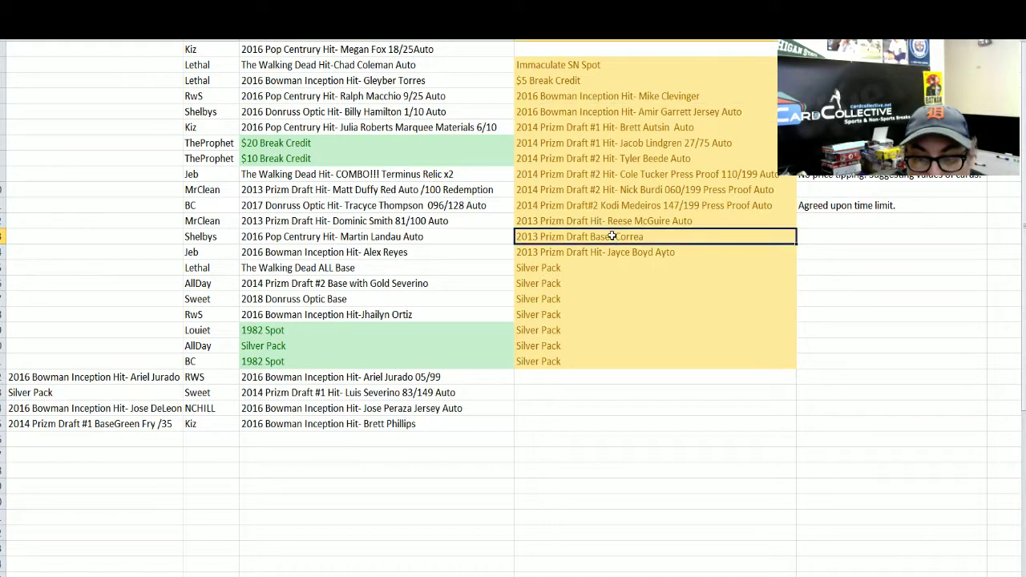
left_click_drag(602, 228, 164, 370)
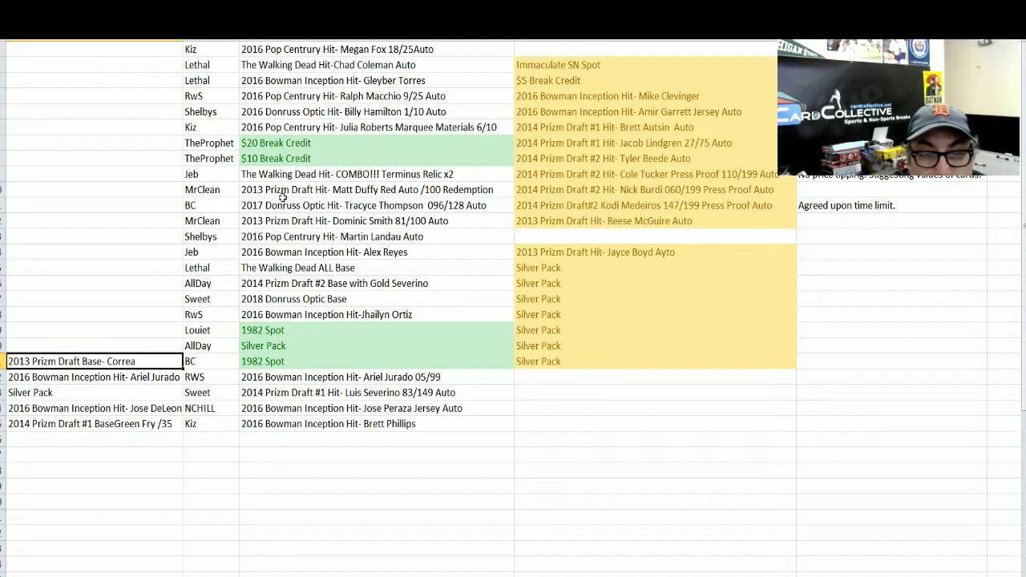
right_click(517, 239)
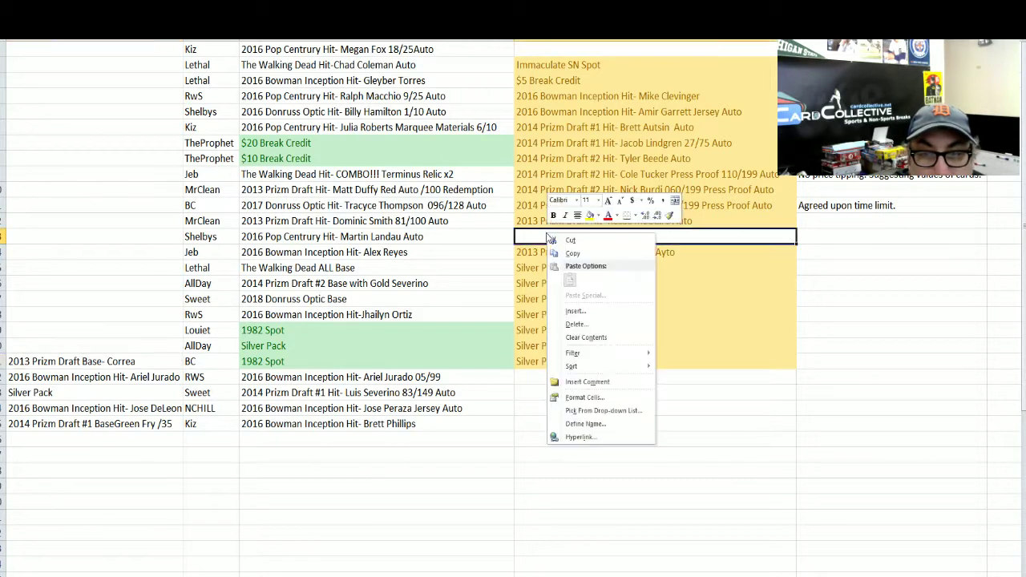
left_click(605, 325)
left_click(582, 357)
Step: Move the last two "Silver Pack" entries of the hits list into the cells before the twentieth and nineteenth participants' names
left_click(136, 349)
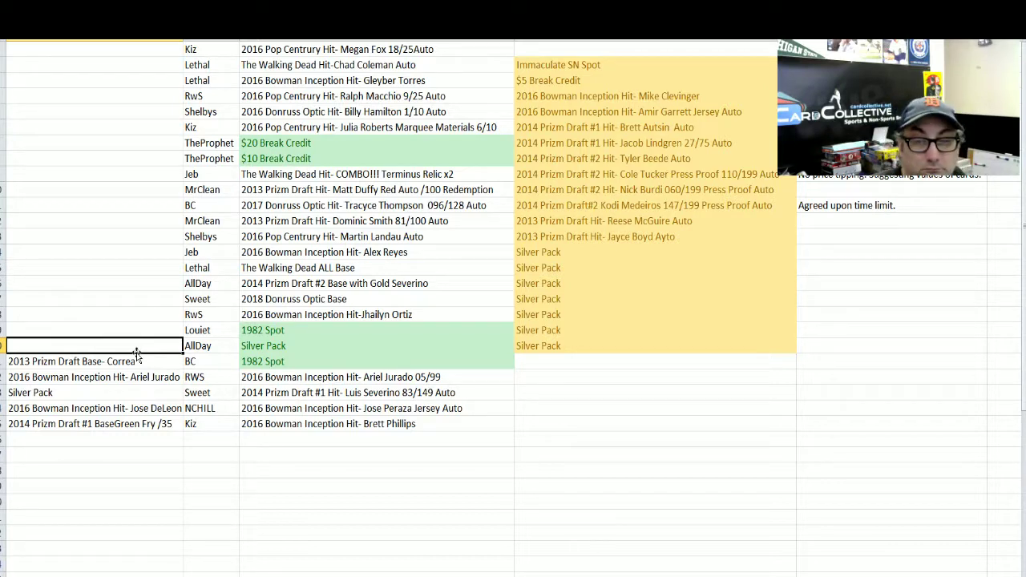
left_click(584, 343)
left_click_drag(585, 339, 159, 330)
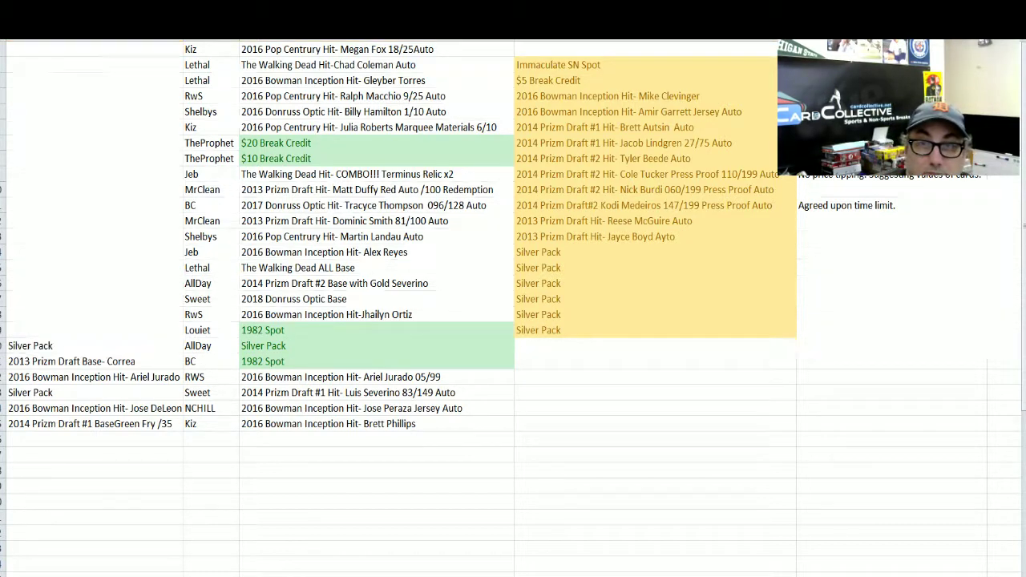
left_click(79, 329)
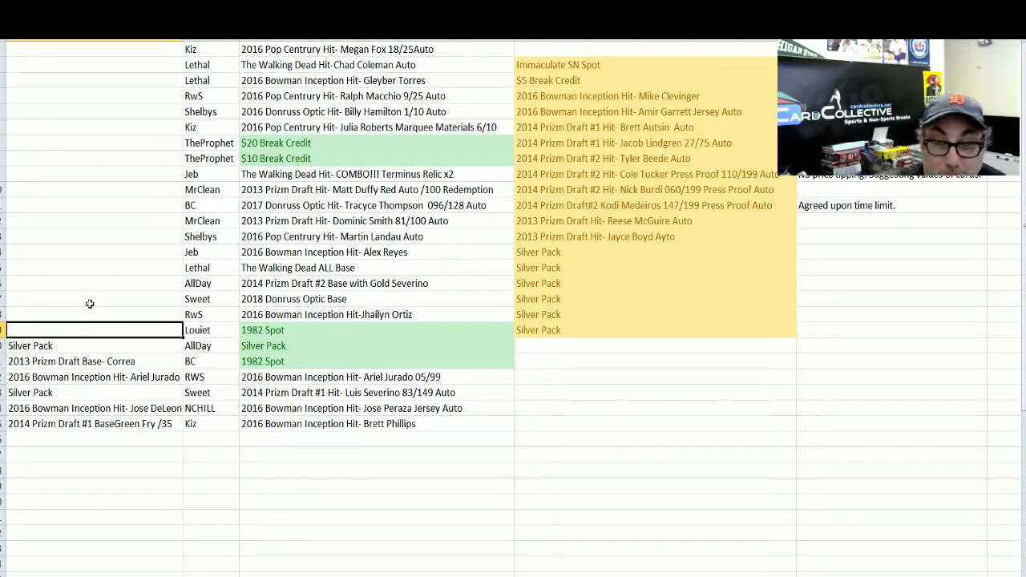
left_click(592, 329)
left_click_drag(592, 323, 88, 325)
left_click(89, 311)
left_click(95, 327)
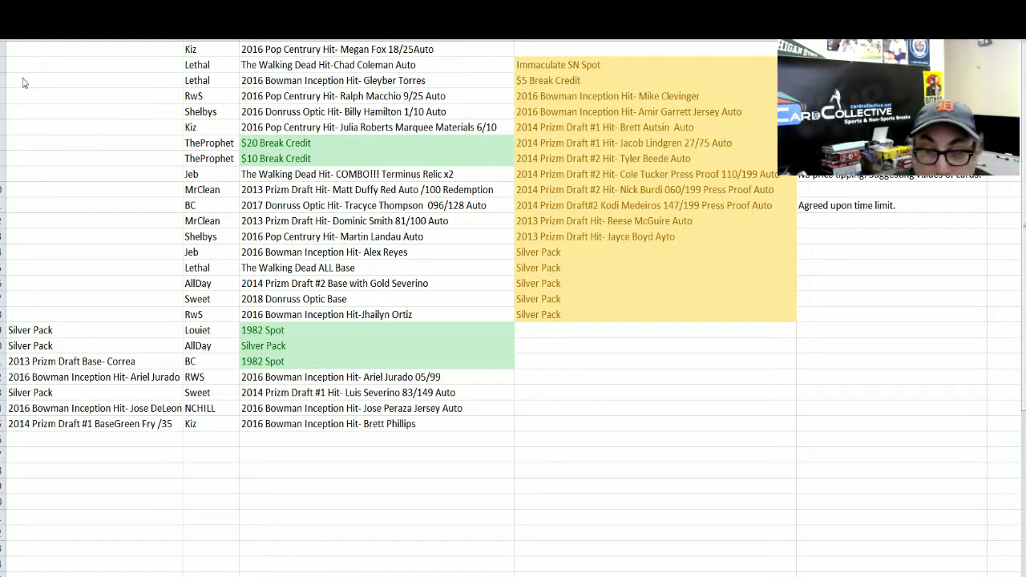
Step: Move the "Cole Tucker Press Proof 110/199 Auto" hit before the eighteenth participant's name and the last "Silver Pack" before the seventeenth's
left_click(662, 174)
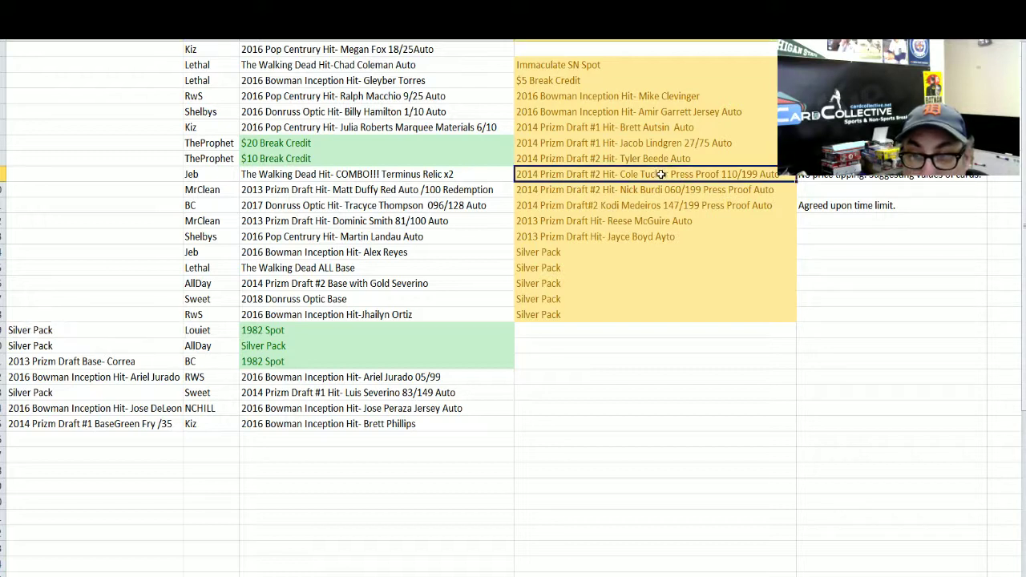
left_click_drag(661, 175, 61, 313)
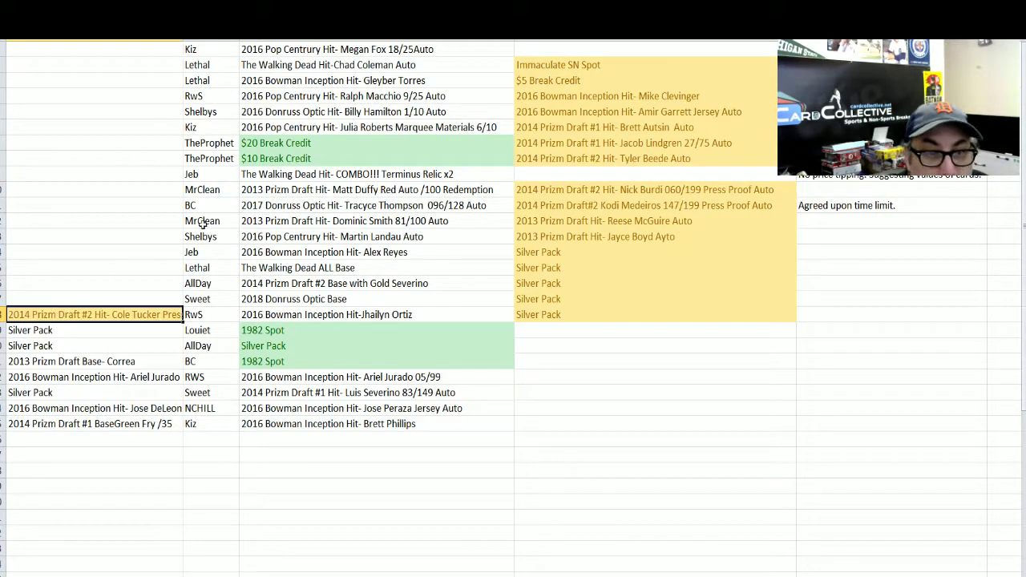
left_click(127, 299)
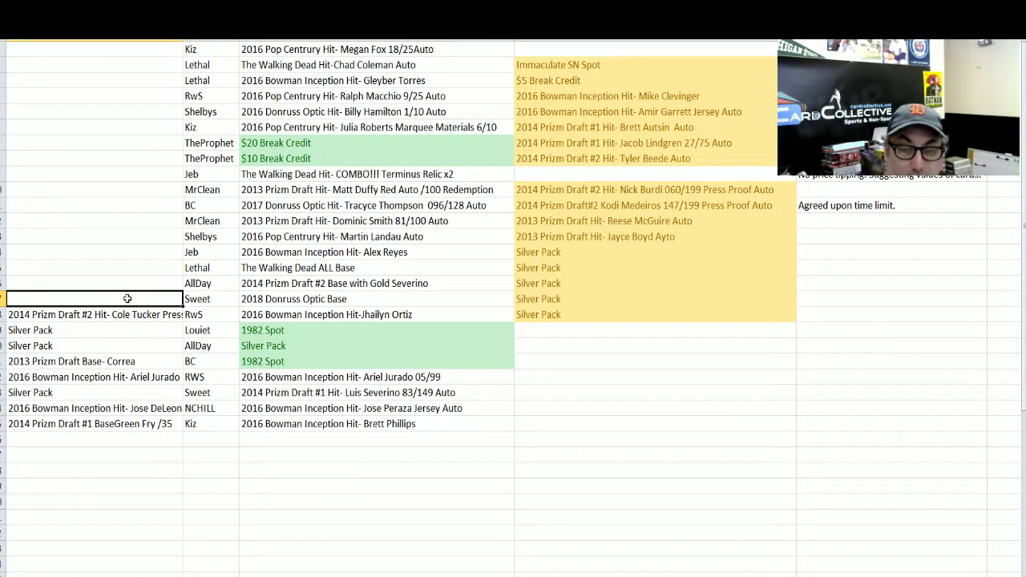
left_click(555, 315)
left_click_drag(559, 313, 120, 298)
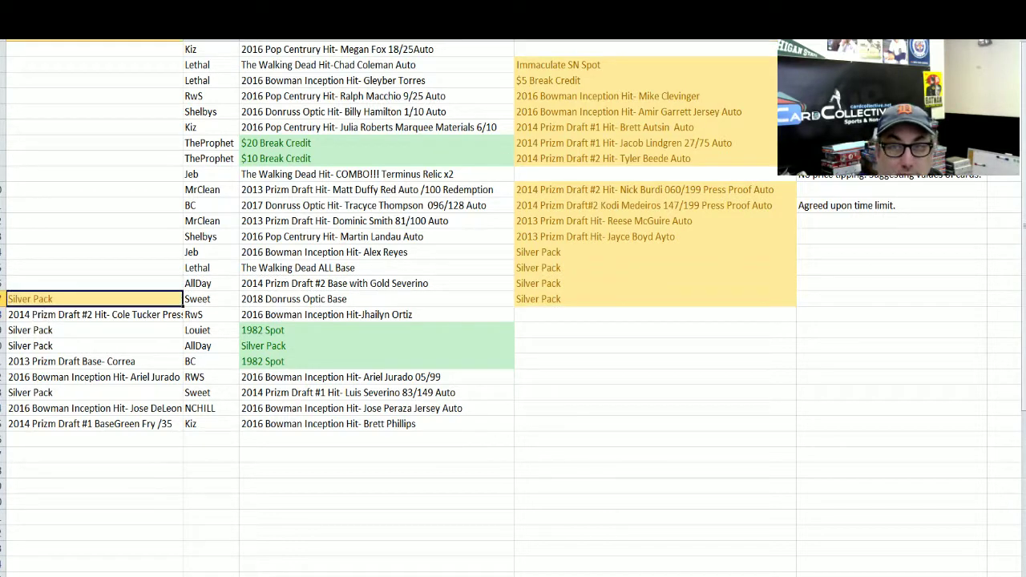
Step: Delete the blank cell between "Tyler Beede Auto" and "Nick Burdi 060/199 Press Proof Auto" in the hits list, shifting cells up
left_click(574, 174)
right_click(574, 172)
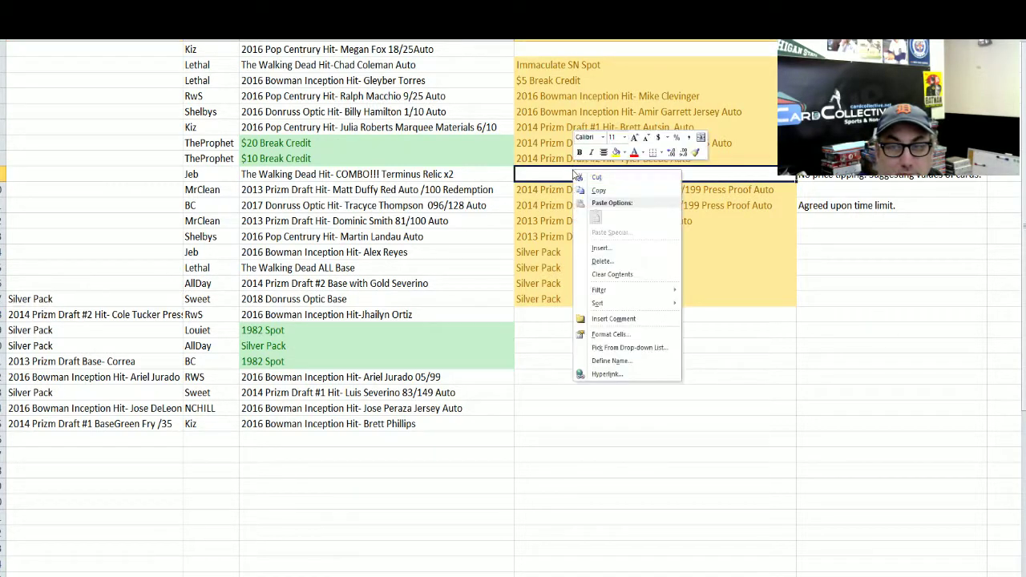
left_click(603, 260)
left_click(584, 290)
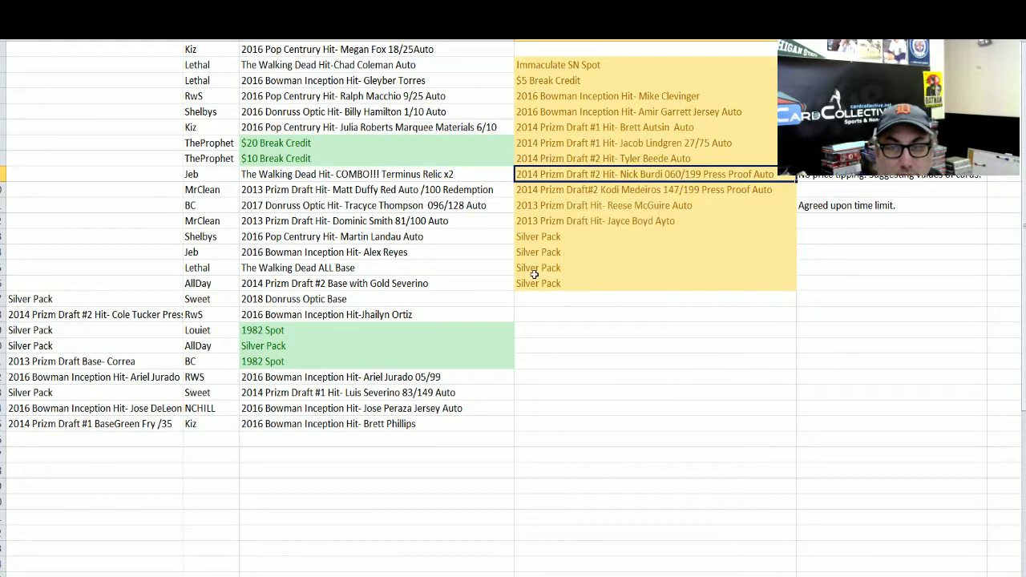
Step: Move the last "Silver Pack" before the sixteenth participant's name and "2014 Prizm Draft #2 Hit- Tyler Beede Auto" before the fifteenth's
left_click(86, 285)
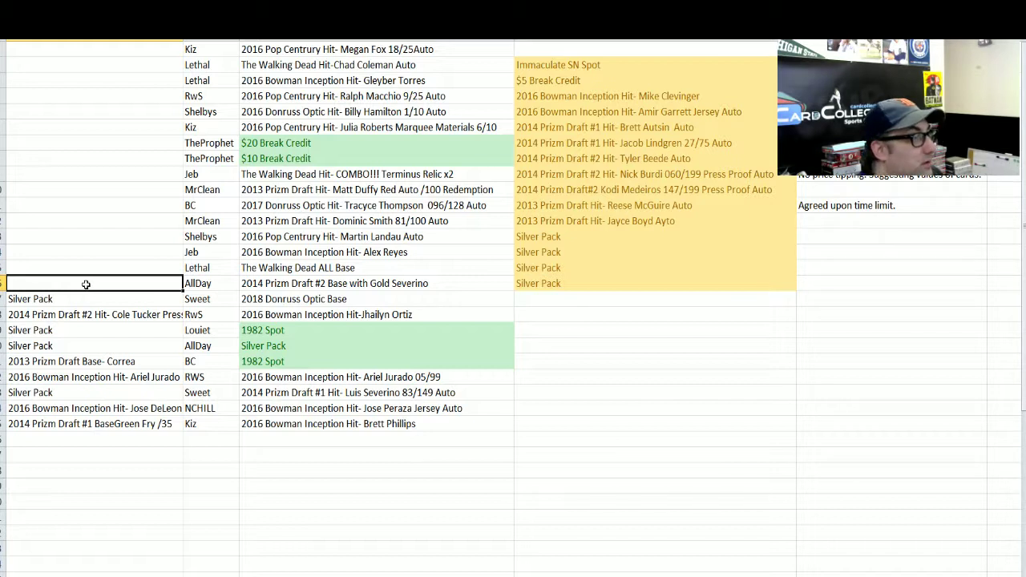
left_click(593, 284)
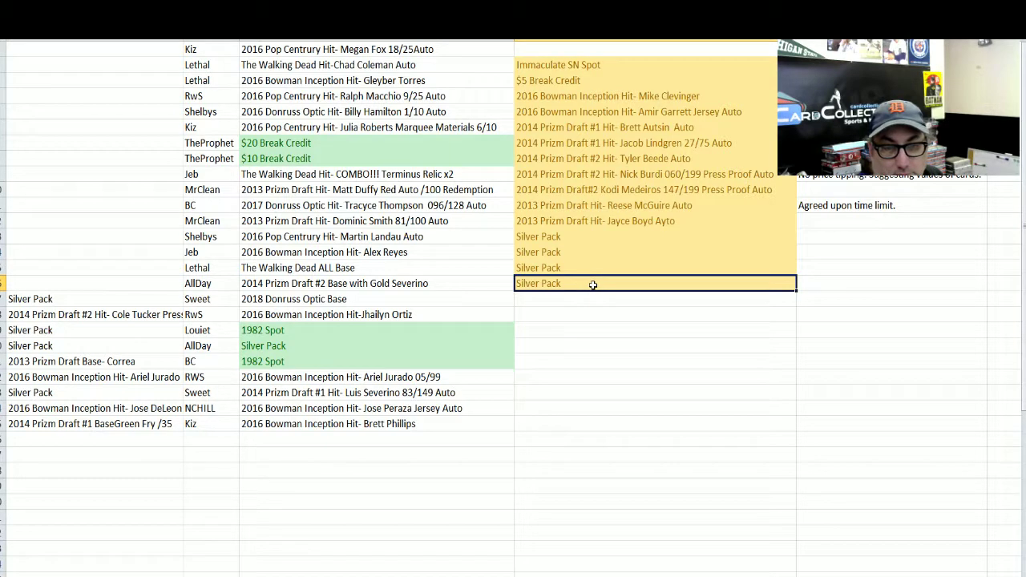
left_click_drag(592, 278, 64, 289)
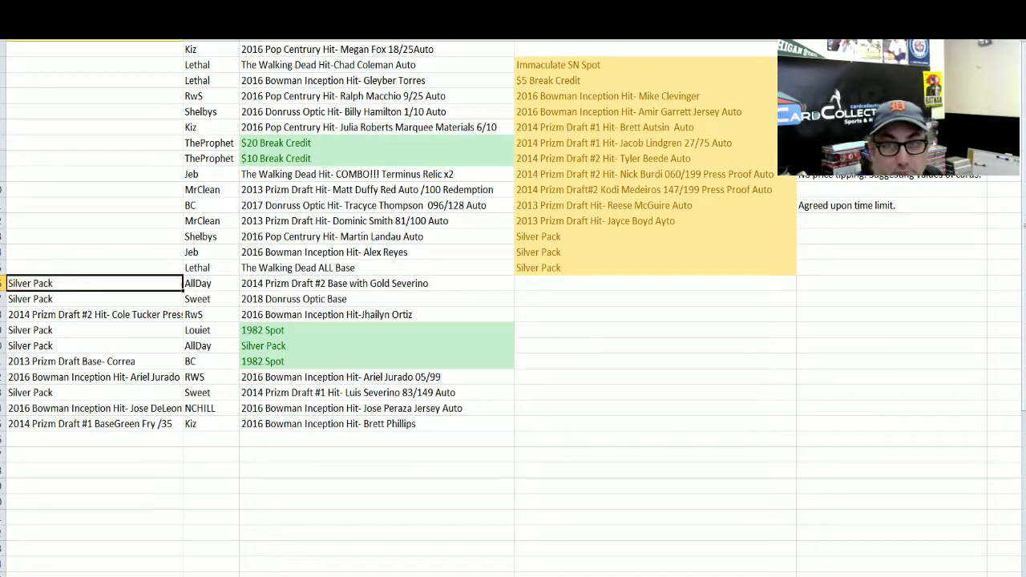
left_click(146, 268)
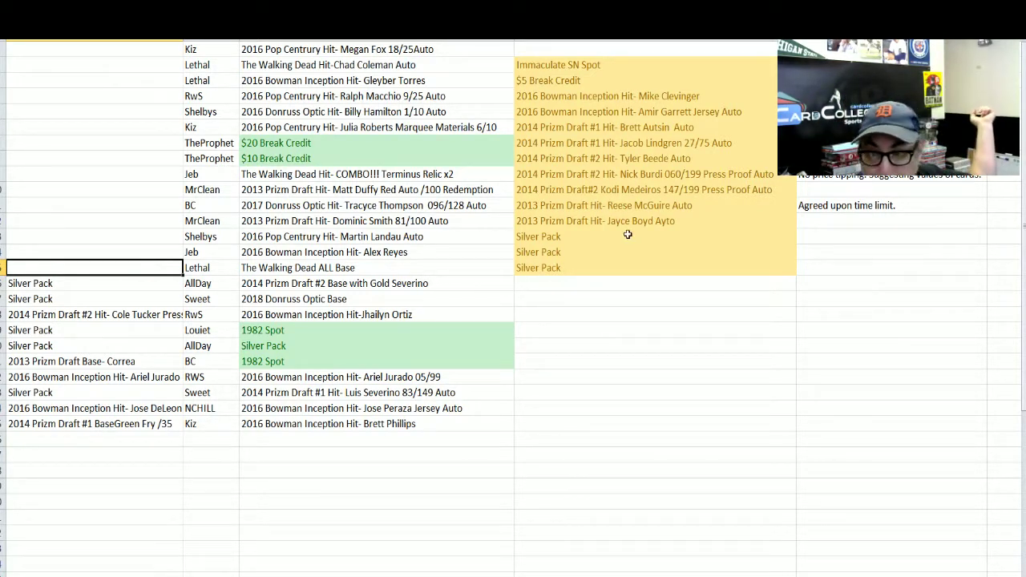
left_click(636, 160)
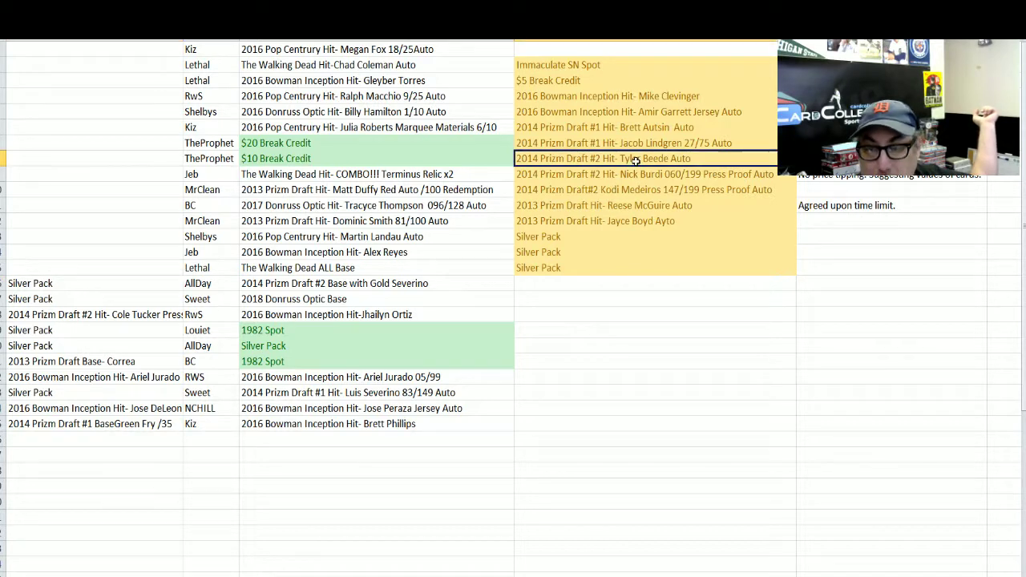
left_click_drag(636, 164, 152, 269)
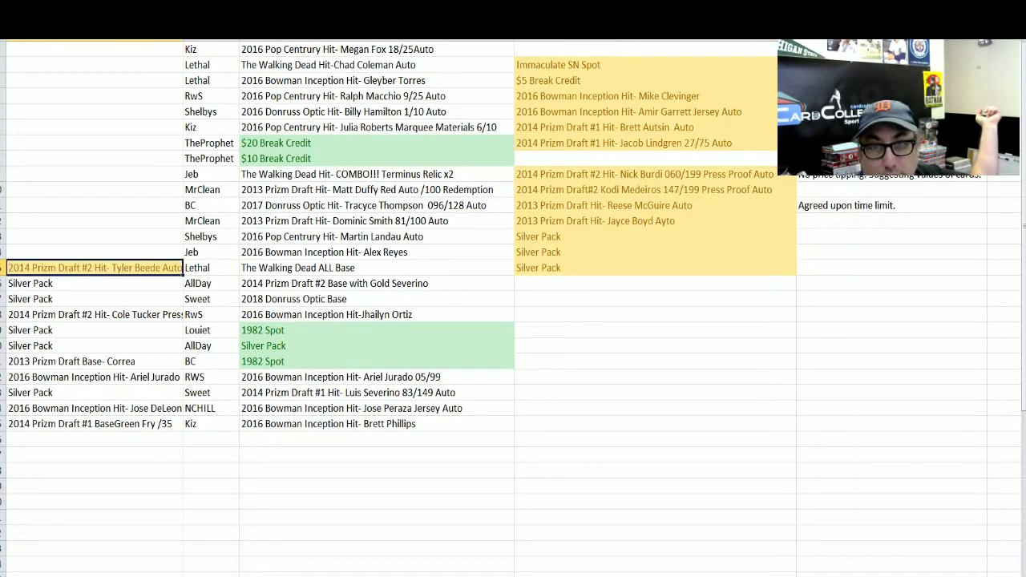
Step: Delete the blank cell between the Jacob Lindgren and Nick Burdi entries in the hits list, shifting cells up
left_click(127, 254)
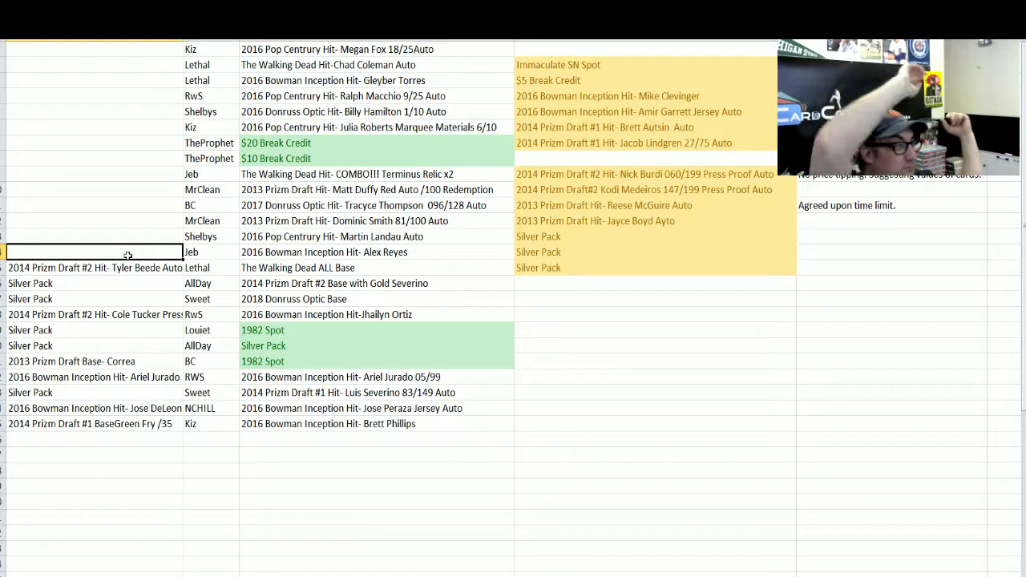
left_click(643, 159)
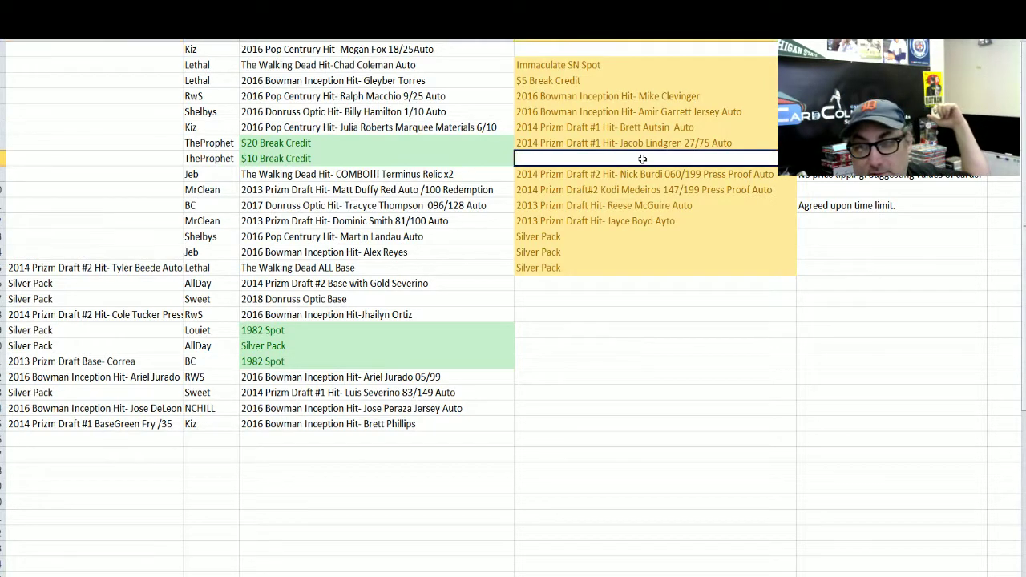
right_click(565, 160)
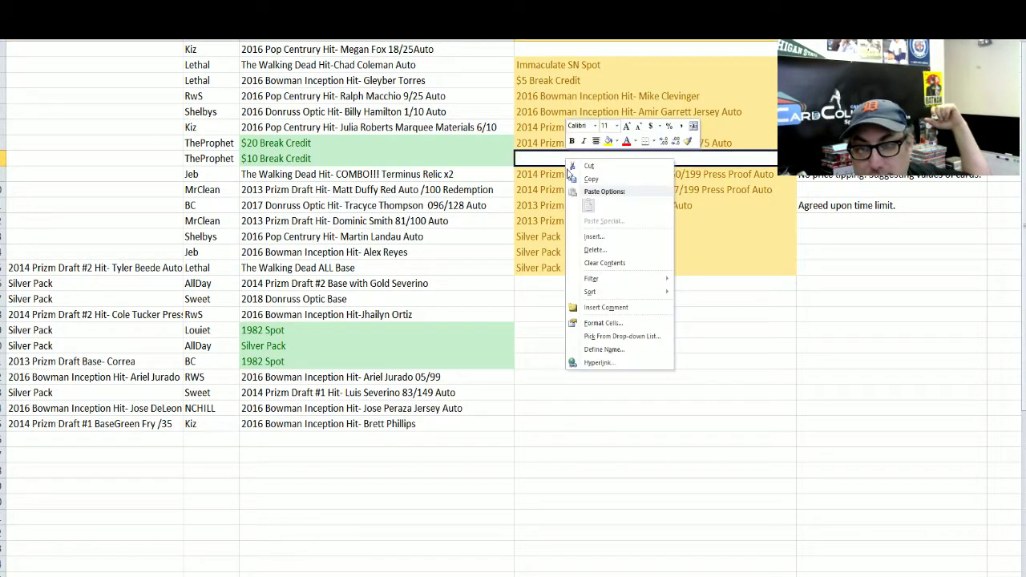
left_click(595, 249)
left_click(590, 286)
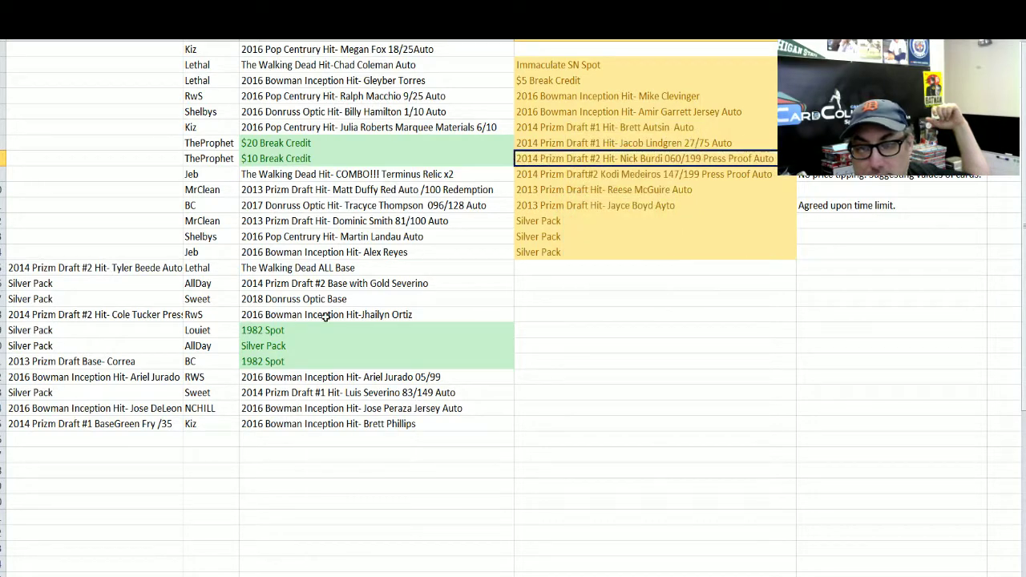
Step: Move the last "Silver Pack" before the fourteenth participant's name and "$5 Break Credit" before the thirteenth's
left_click(79, 256)
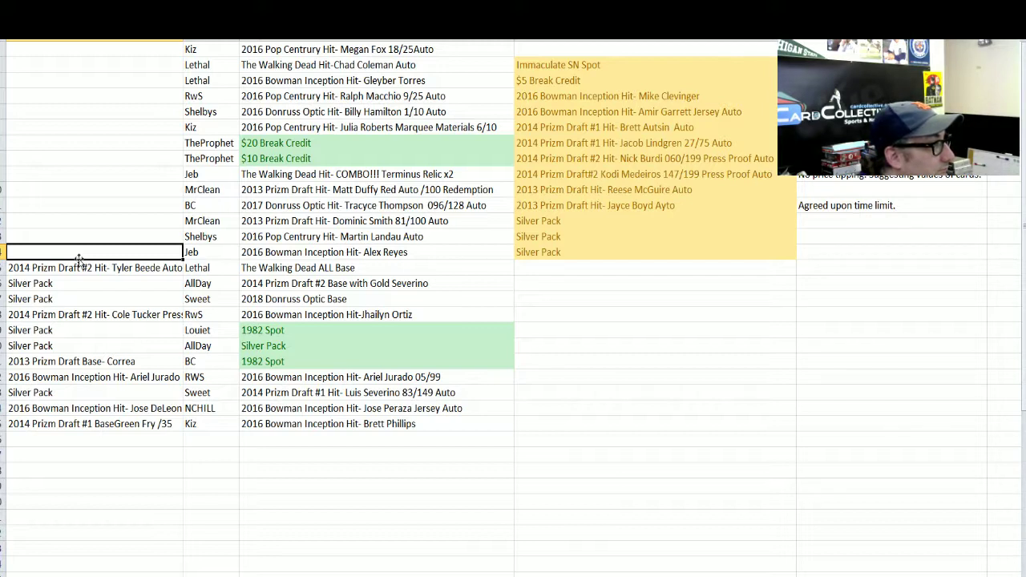
left_click(593, 252)
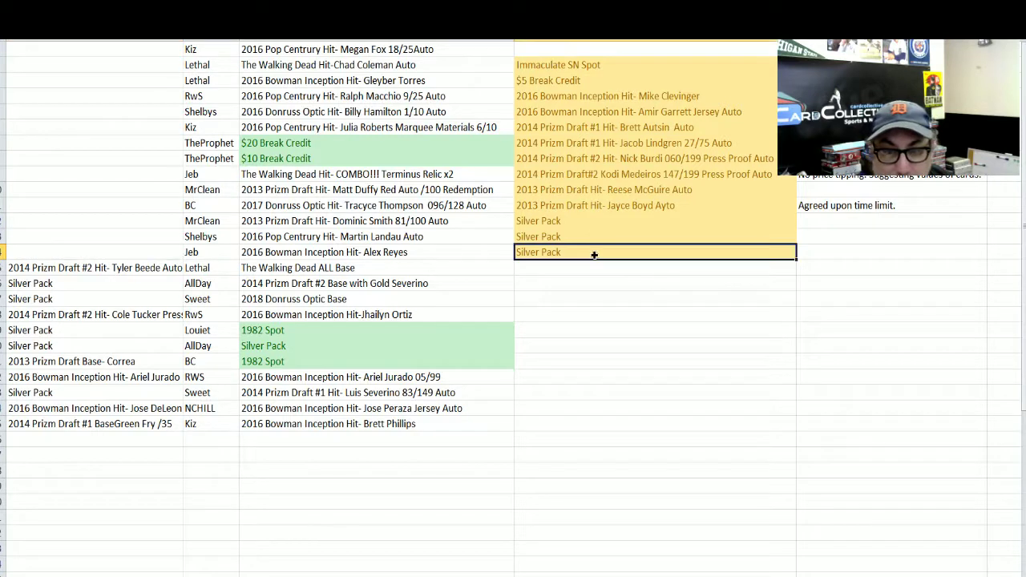
left_click_drag(593, 252, 103, 255)
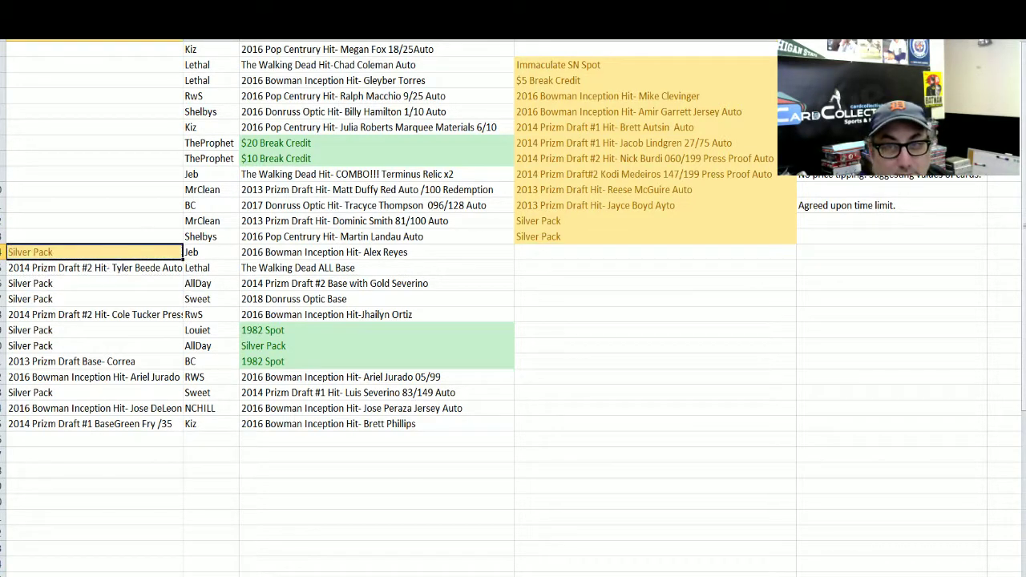
left_click(112, 235)
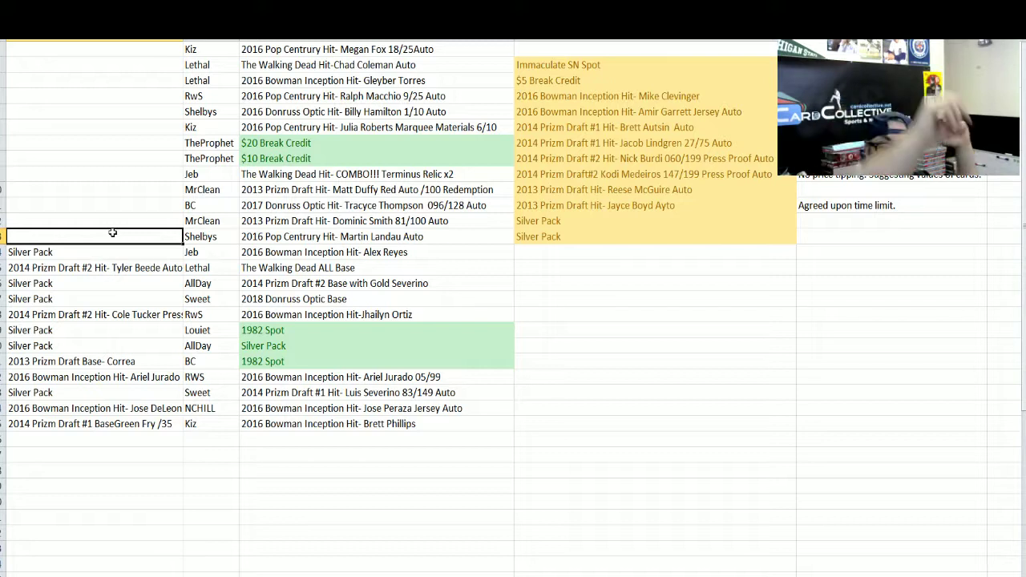
left_click(603, 80)
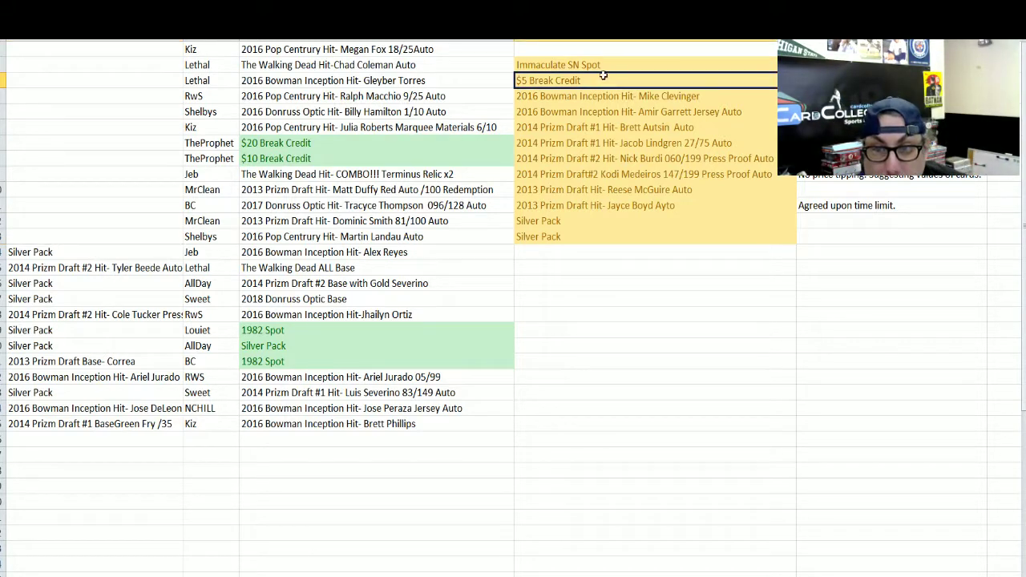
left_click_drag(603, 78, 143, 233)
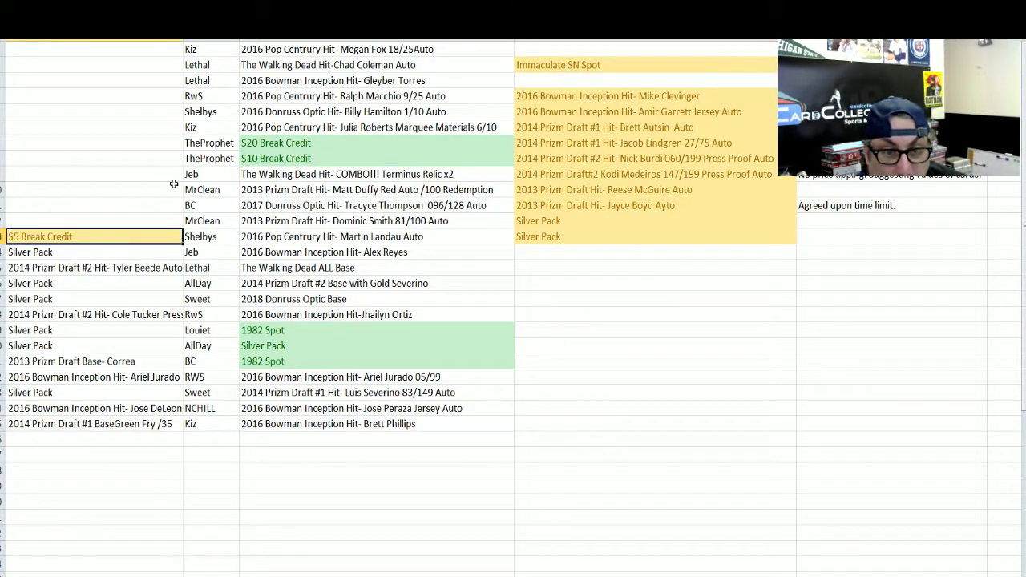
Step: Move "2014 Prizm Draft #1 Hit- Jacob Lindgren 27/75 Auto" from the hits list into the cell before the twelfth participant's name
left_click(128, 218)
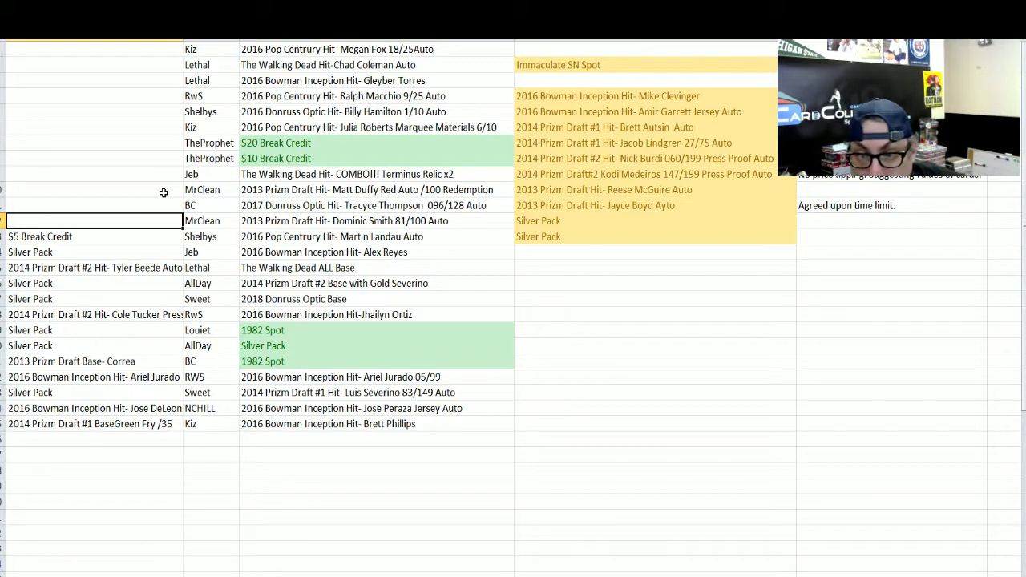
left_click(596, 144)
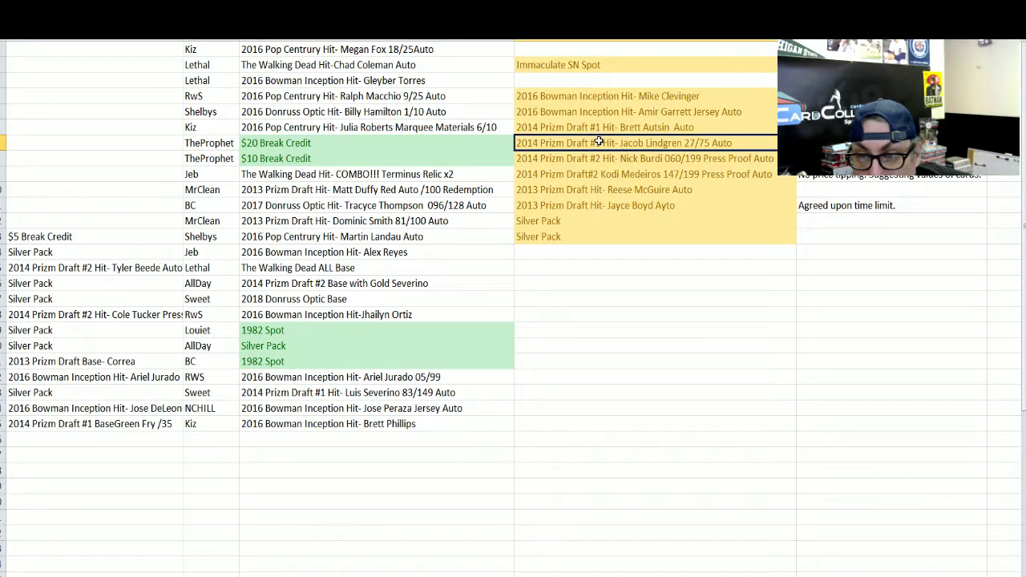
left_click_drag(599, 136, 57, 215)
left_click(51, 205)
left_click(146, 225)
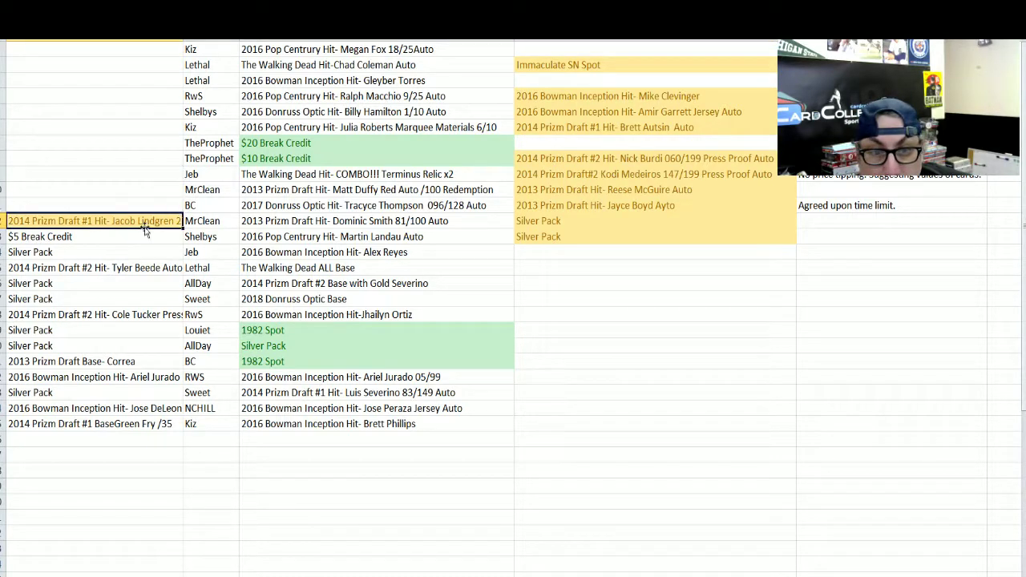
Step: Move "Immaculate SN Spot" from the hits list into the cell before the eleventh participant's name
left_click(86, 205)
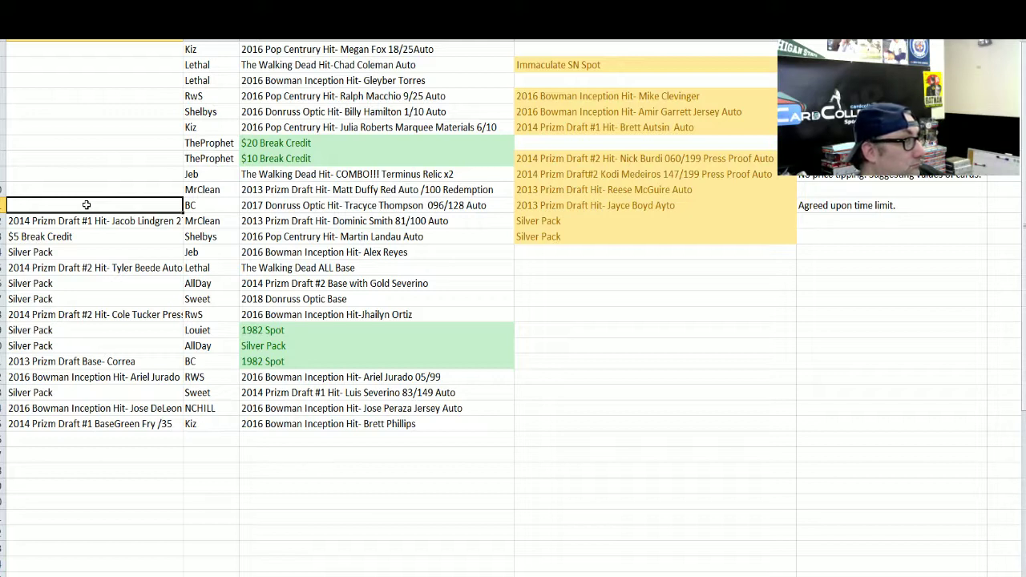
left_click(670, 64)
left_click_drag(670, 72, 600, 113)
left_click_drag(514, 112, 163, 211)
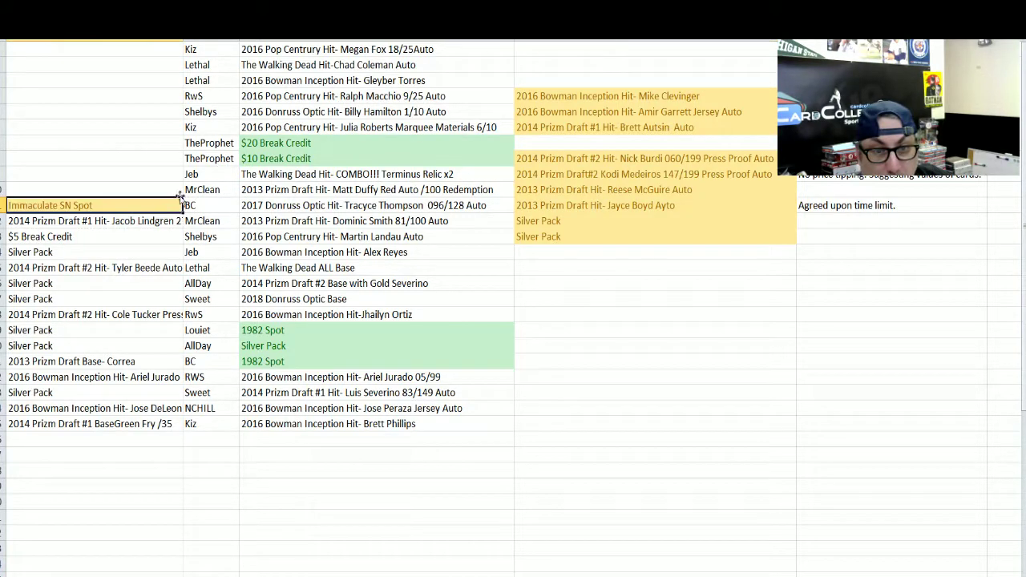
Step: Move the last "Silver Pack" of the hits list into the cell before the tenth participant's name
left_click(65, 190)
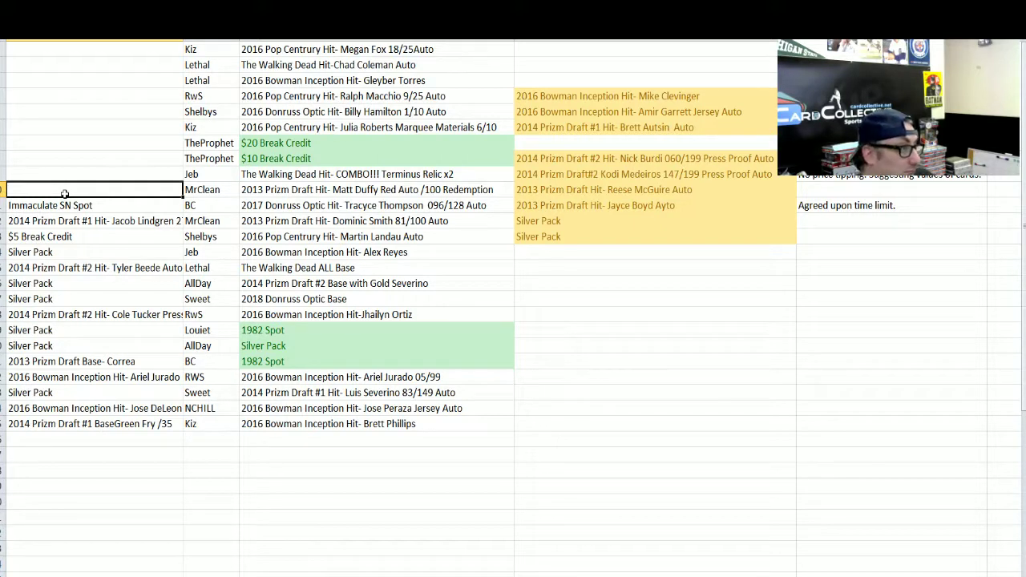
left_click(556, 235)
left_click_drag(557, 235, 117, 191)
Step: Move the remaining "Silver Pack" of the hits list before the ninth participant's name and clear that cell's formatting
left_click(149, 174)
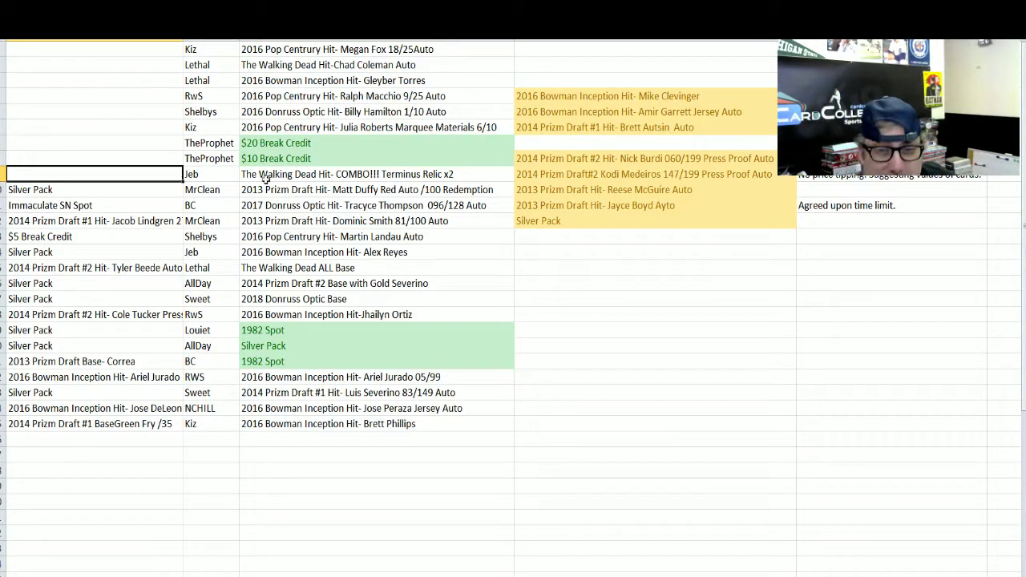
left_click(594, 223)
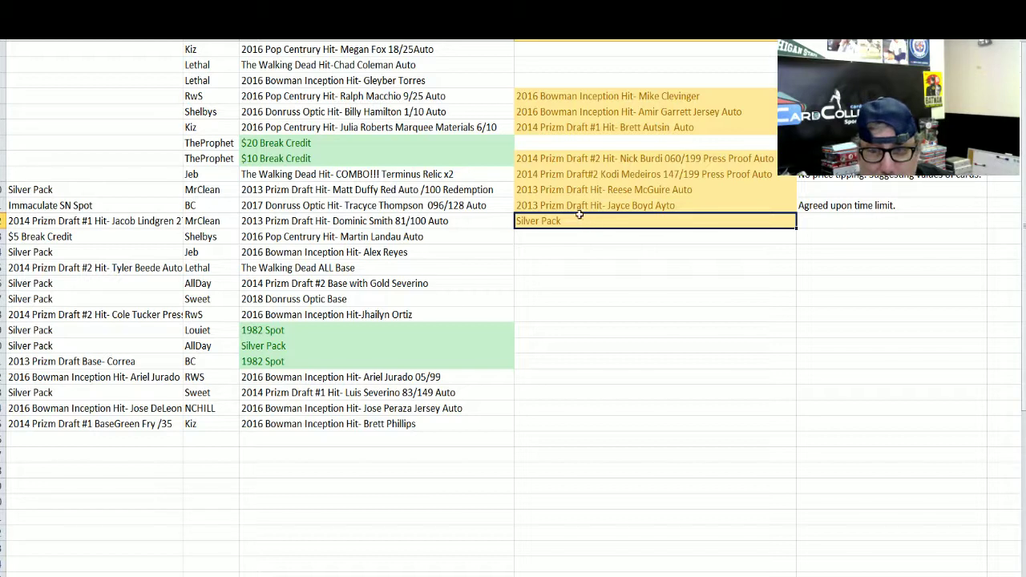
left_click_drag(579, 215, 99, 178)
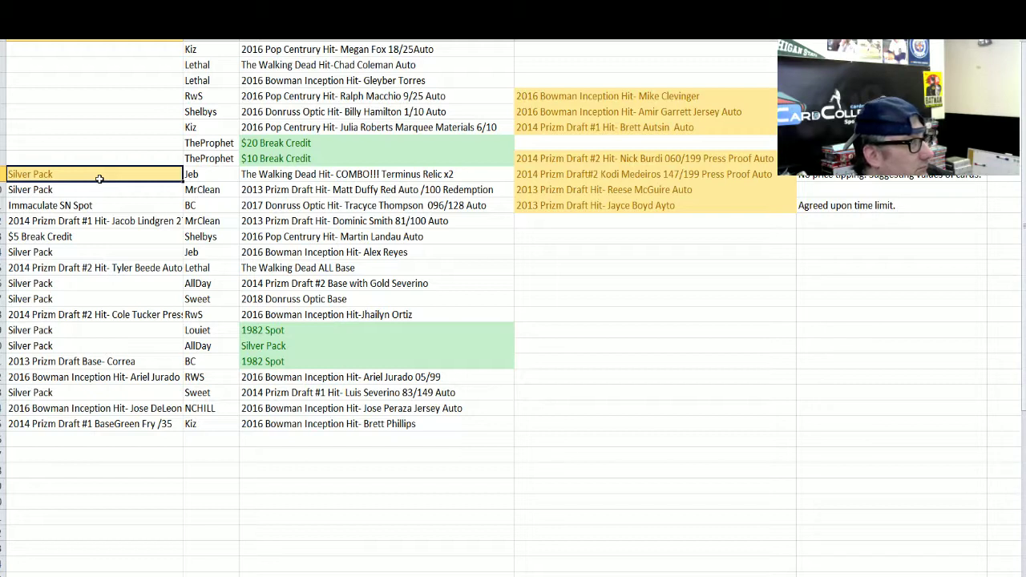
key("alt+h")
key("e")
key("f")
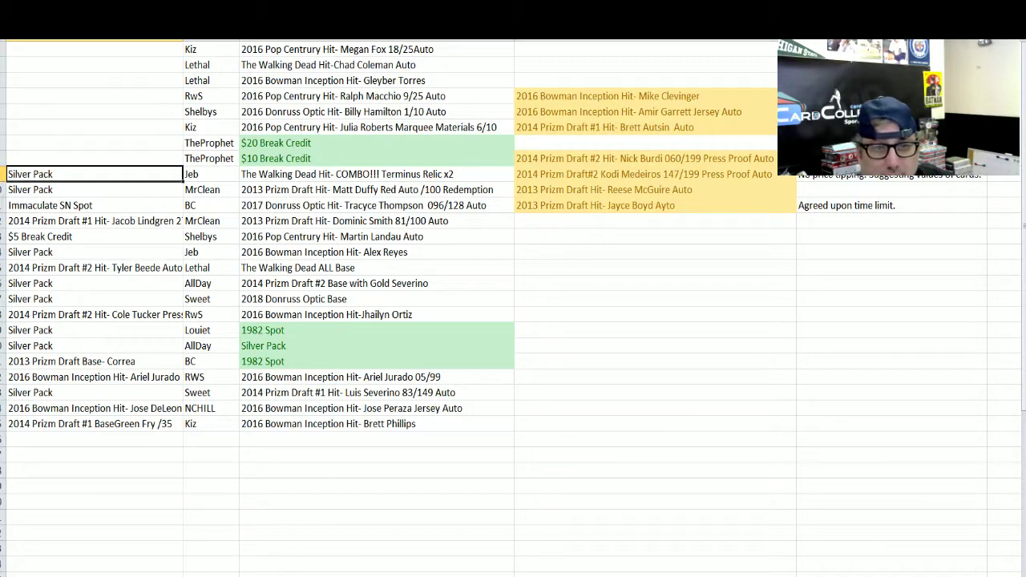
Step: Move the "Nick Burdi 060/199 Press Proof Auto" hit before the eighth participant's name and the ninth's "Silver Pack" before the seventh's
key("Up")
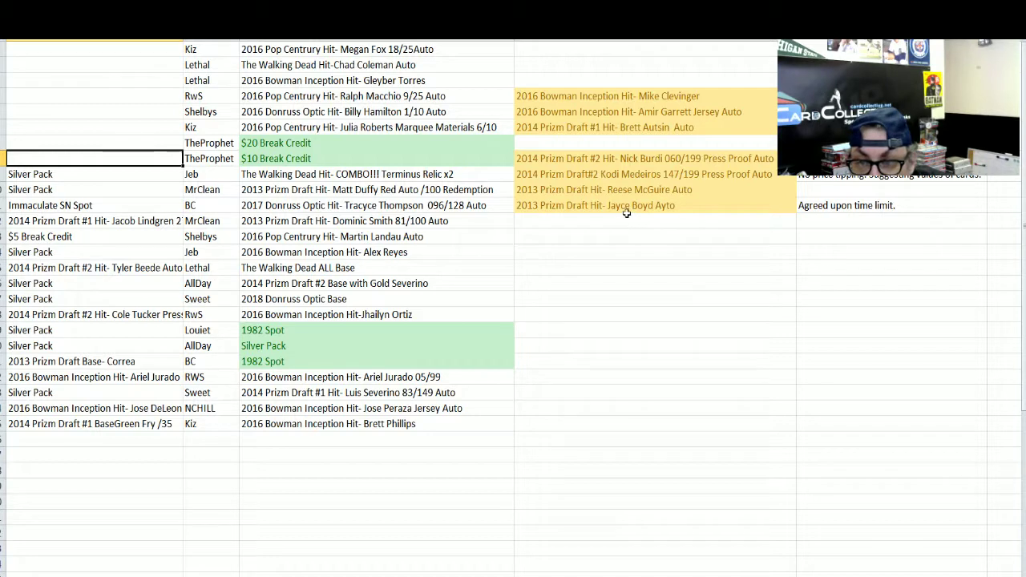
left_click(607, 160)
left_click_drag(604, 152, 130, 158)
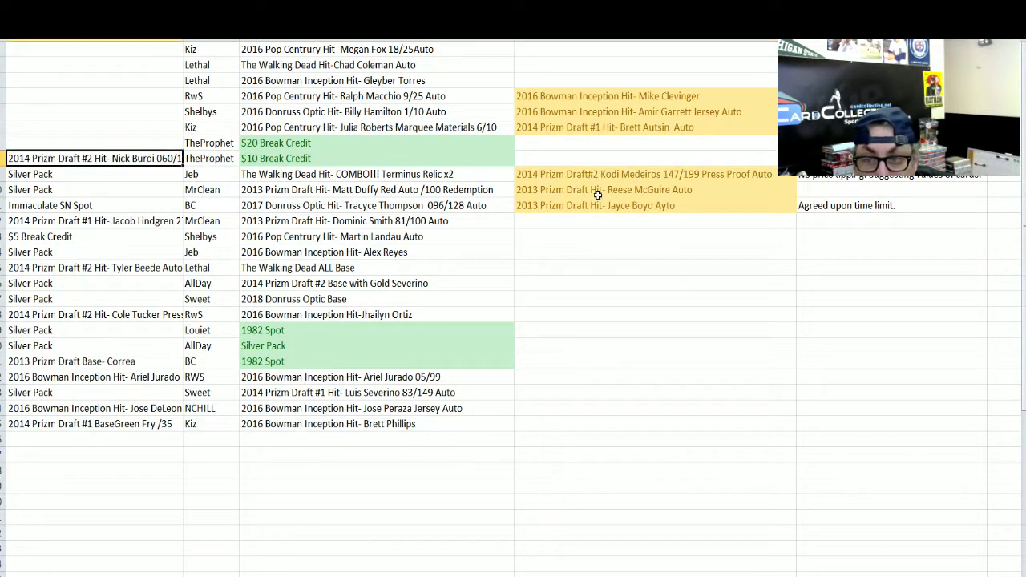
left_click(596, 151)
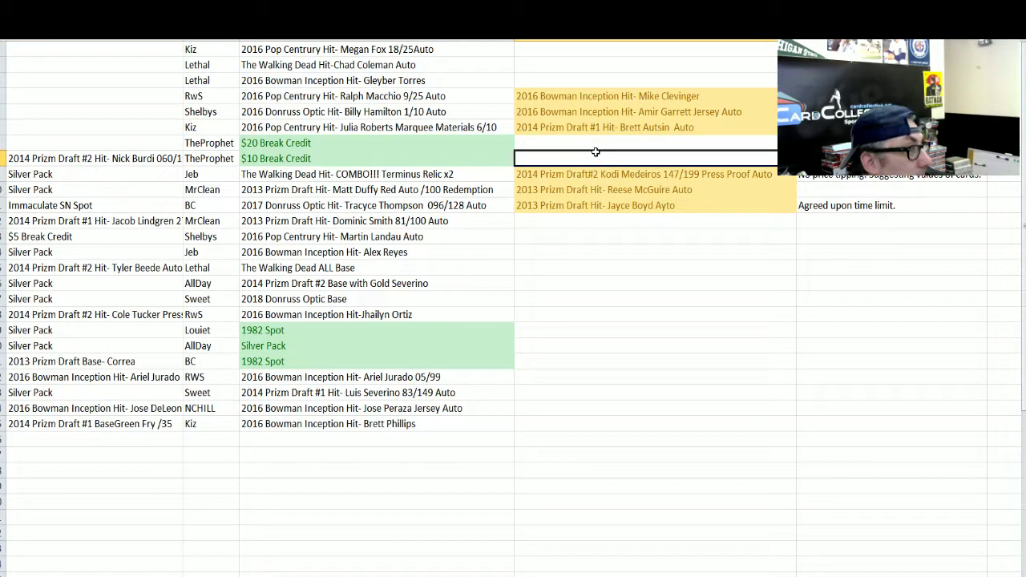
left_click(70, 174)
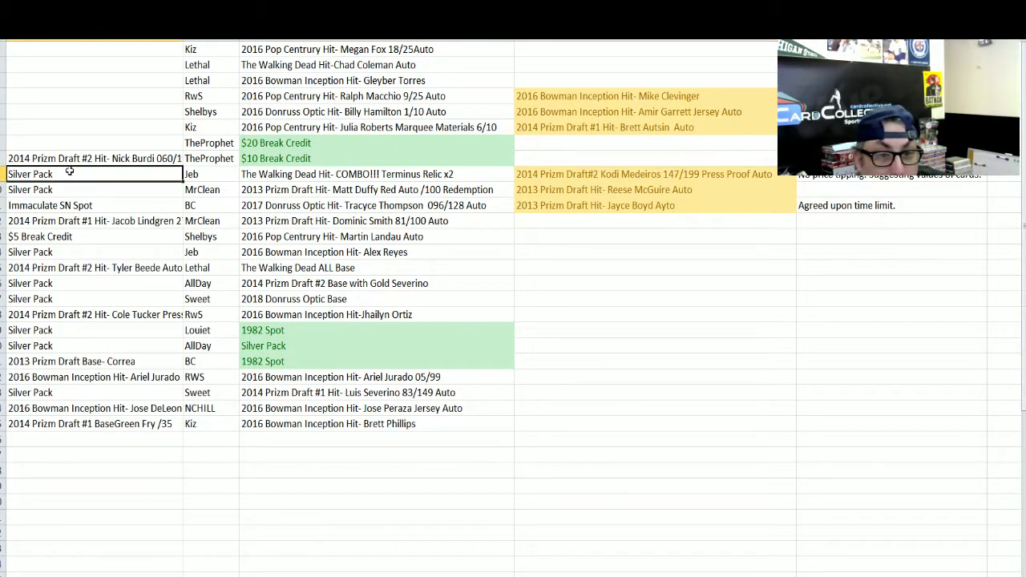
left_click_drag(67, 170, 62, 145)
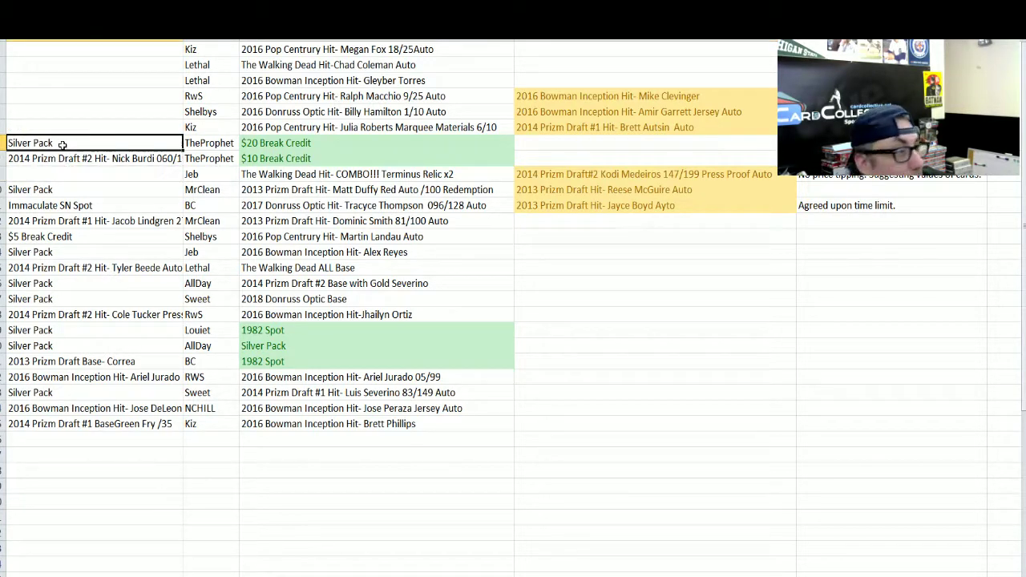
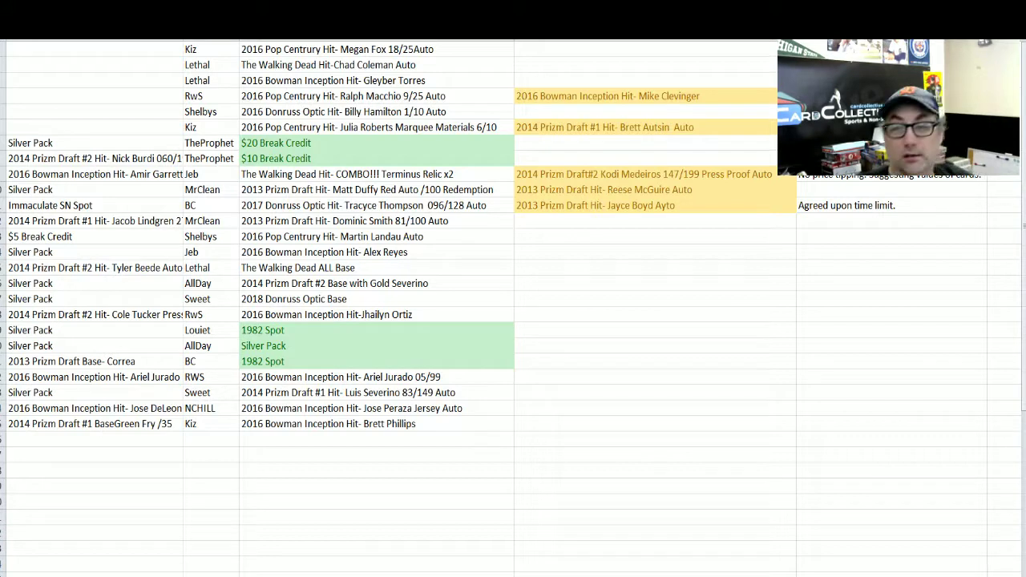
Step: Move "2013 Prizm Draft Hit- Reese McGuire Auto" before the sixth participant's name and "2016 Bowman Inception Hit- Mike Clevinger" before the fifth's
left_click(677, 190)
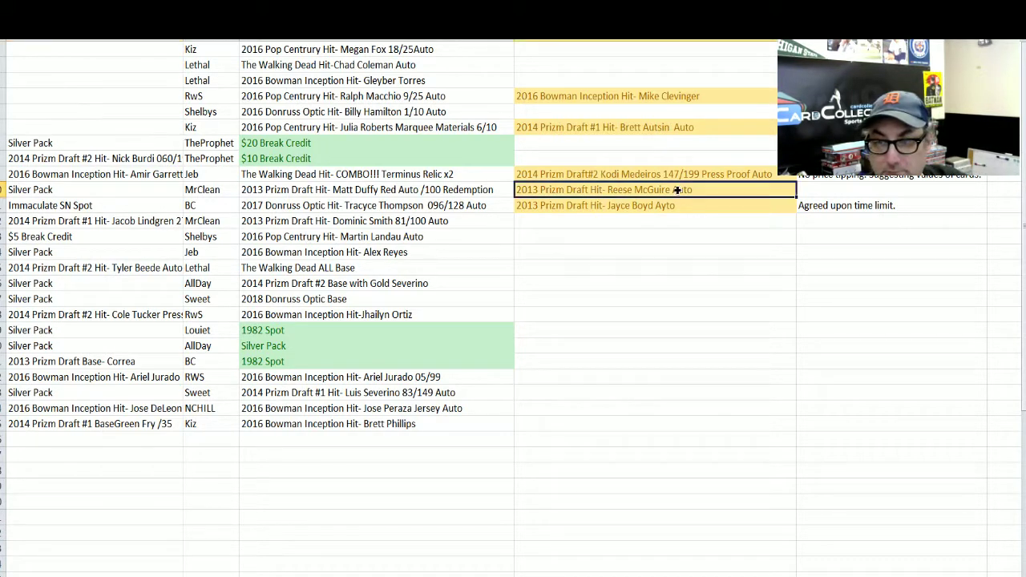
left_click_drag(673, 186, 151, 124)
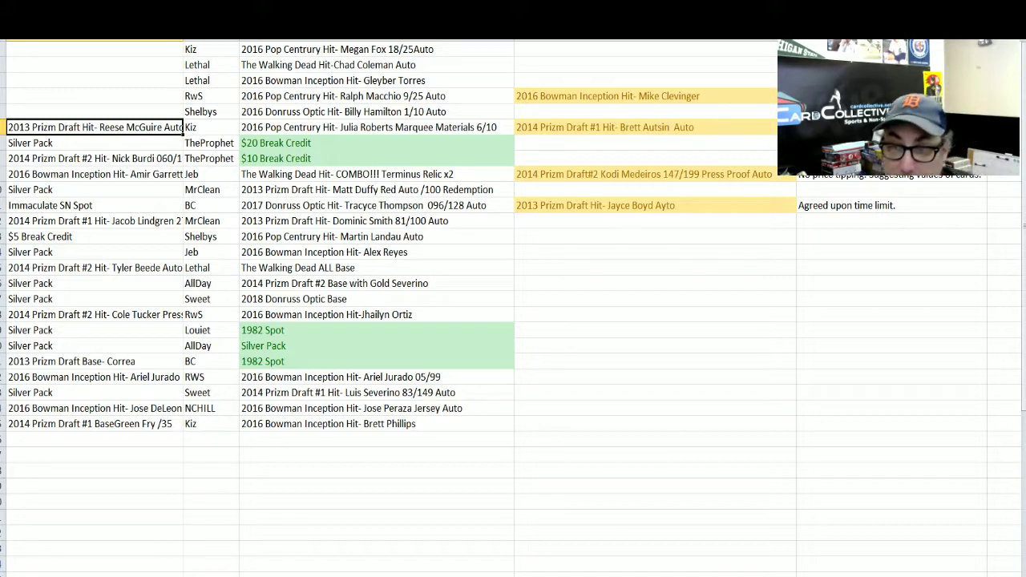
left_click(603, 94)
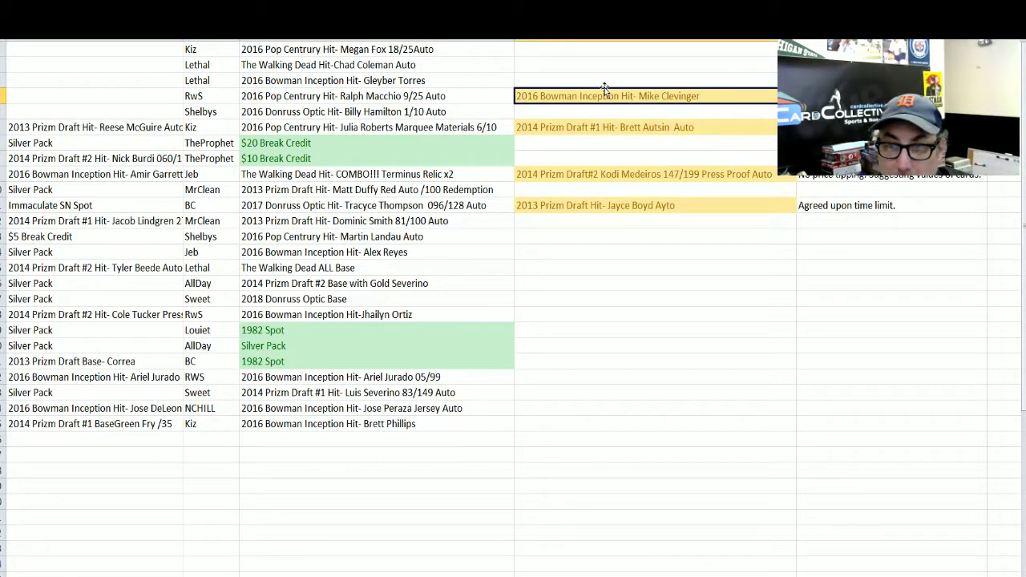
left_click_drag(605, 87, 89, 105)
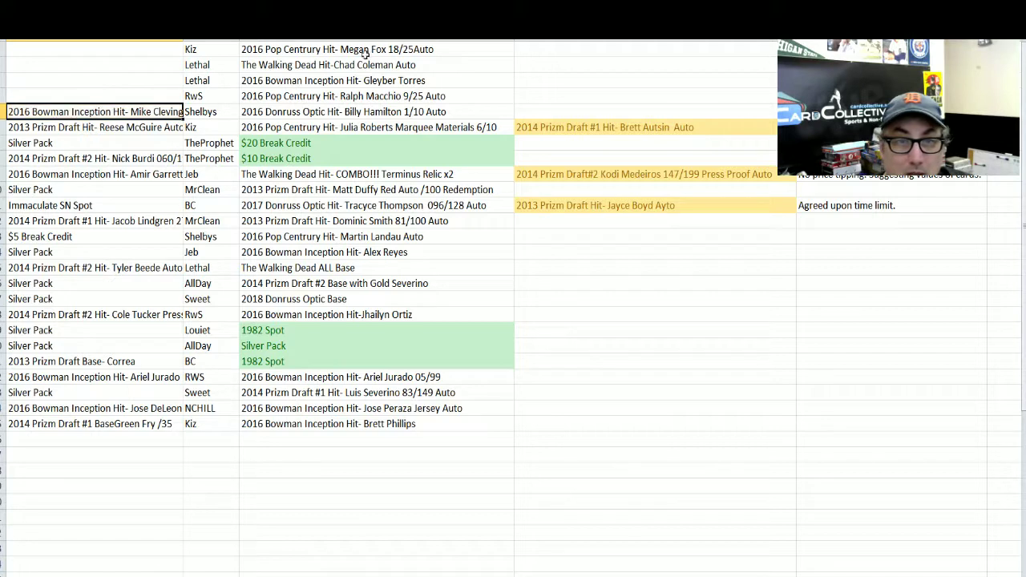
Step: Move the "Kodi Medeiros 147/199 Press Proof Auto" hit before the fourth participant's name and select the empty cell before the third's
left_click(157, 97)
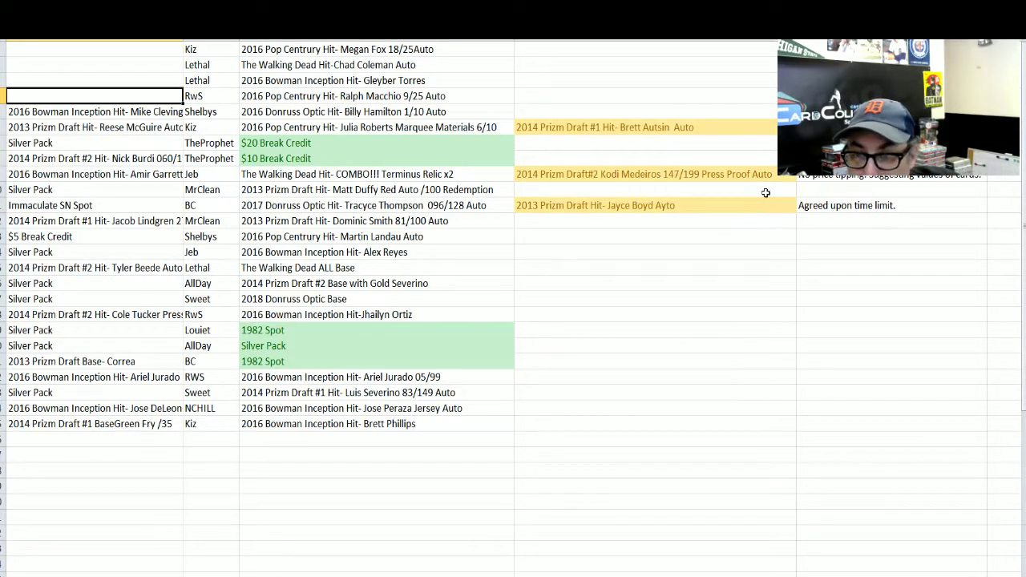
left_click(647, 129)
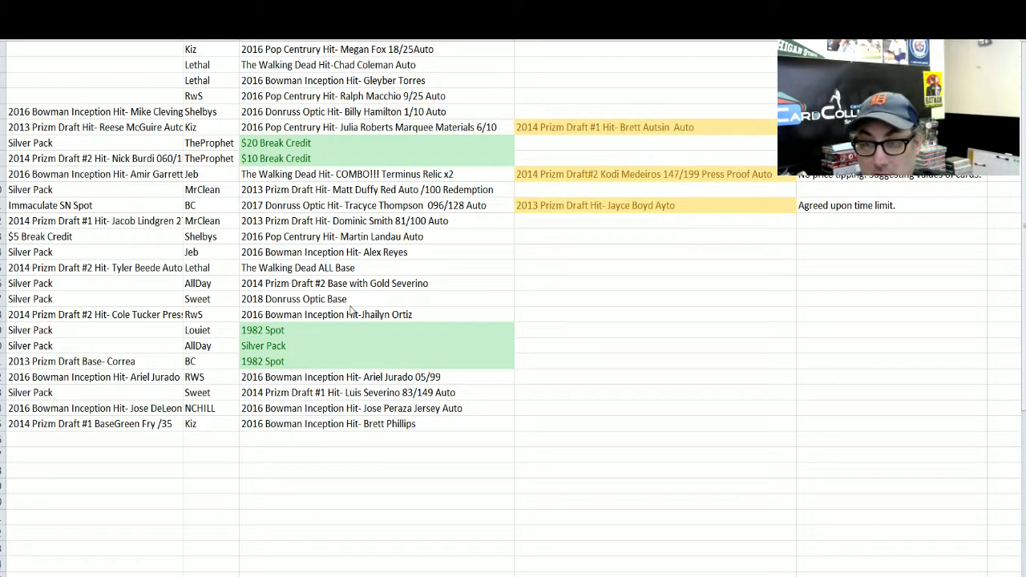
left_click(701, 177)
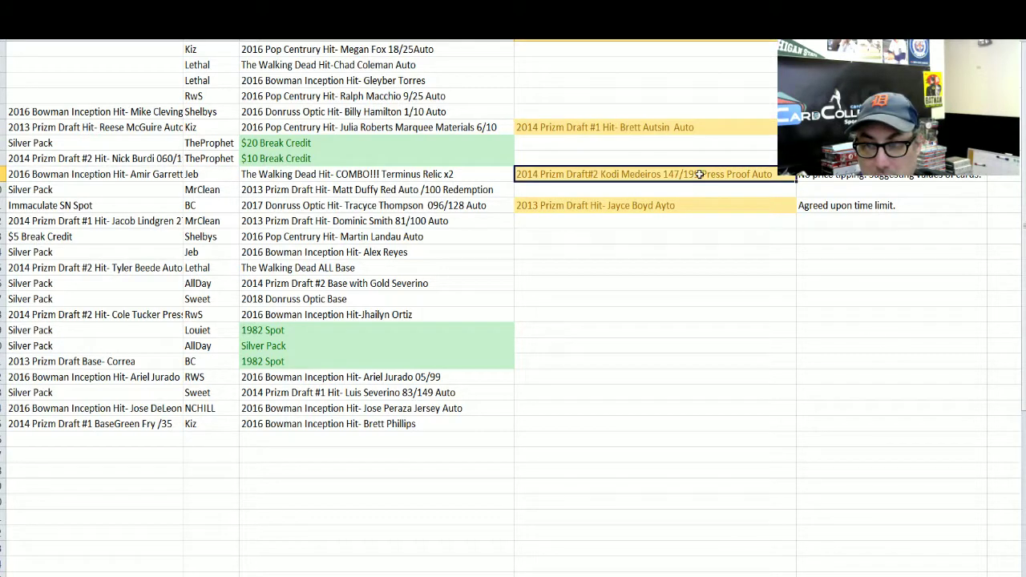
left_click_drag(701, 172, 141, 98)
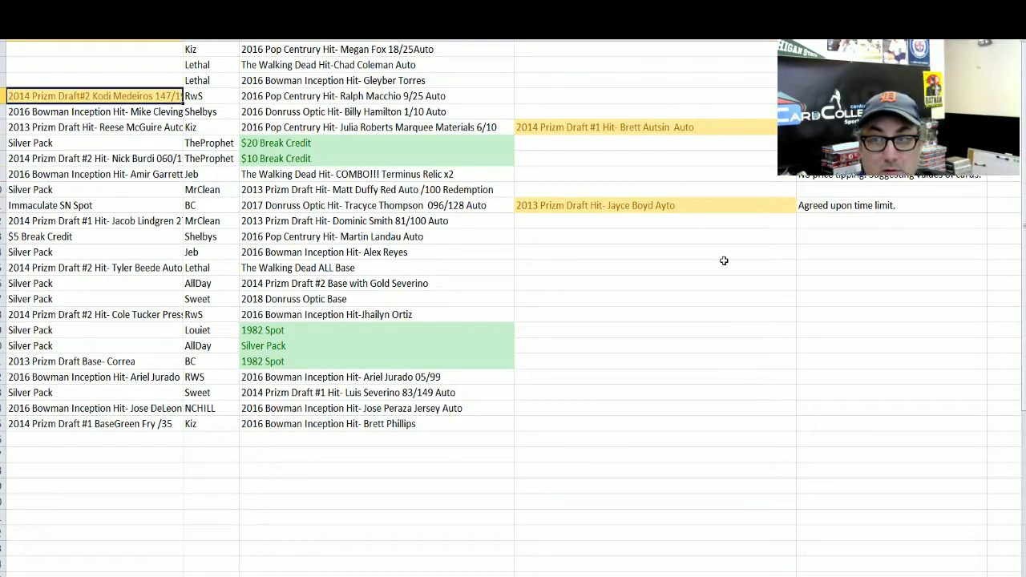
left_click(136, 81)
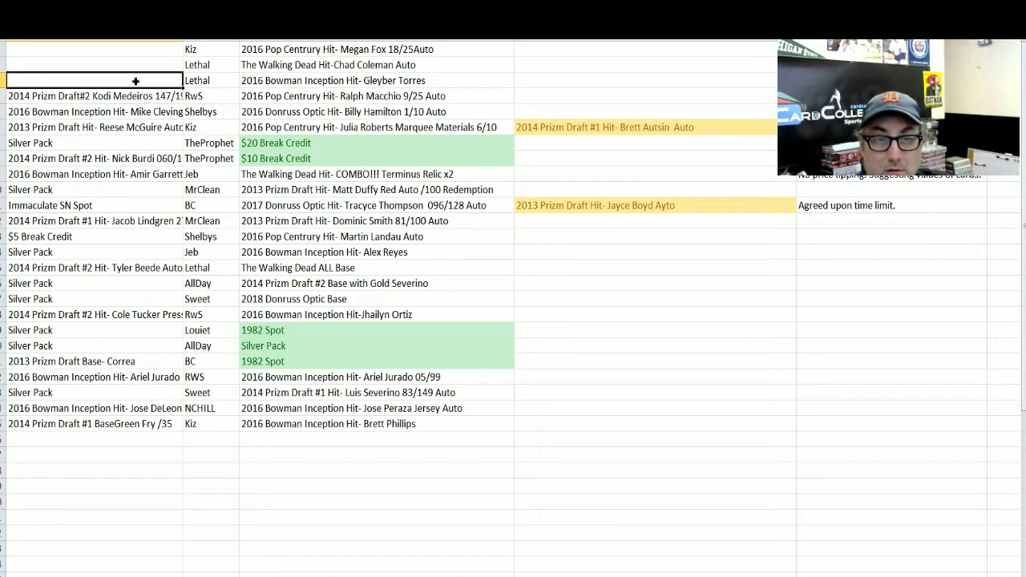
Step: Move "2013 Prizm Draft Hit- Jayce Boyd Ayto" before the third participant's name and "2014 Prizm Draft #1 Hit- Brett Autsin Auto" before the second's
left_click(591, 208)
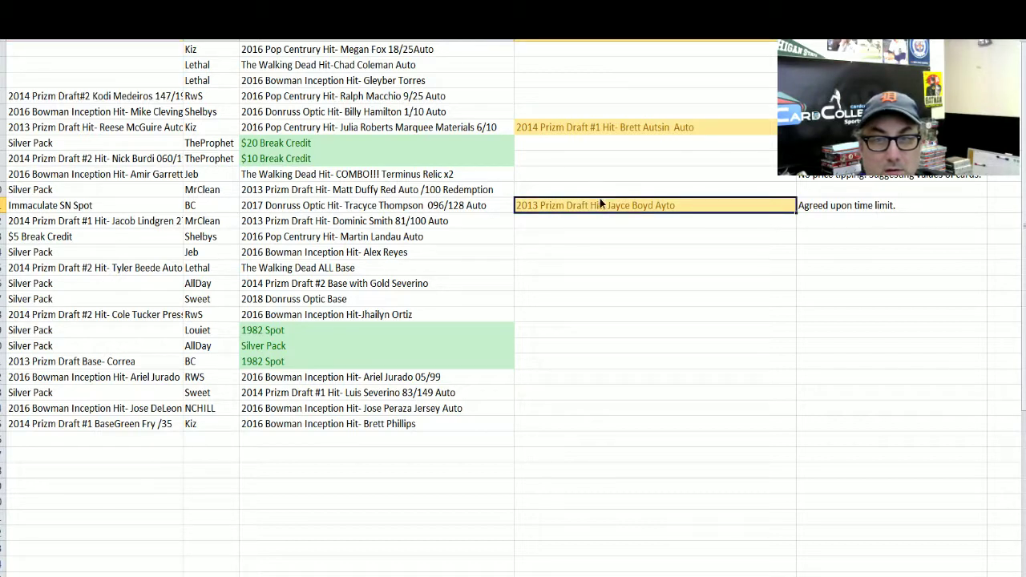
left_click_drag(602, 198, 144, 84)
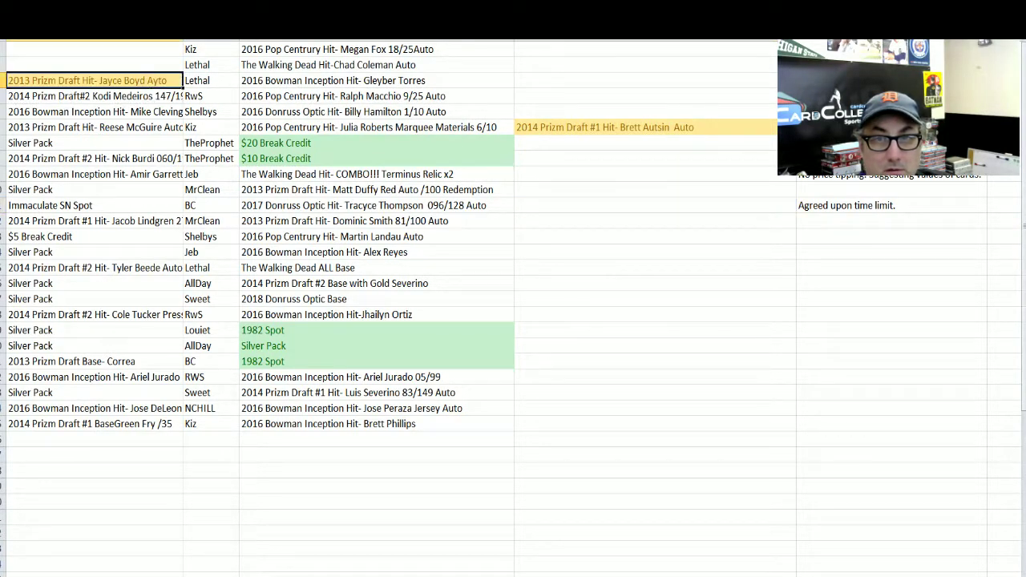
left_click(579, 126)
left_click_drag(577, 119, 165, 65)
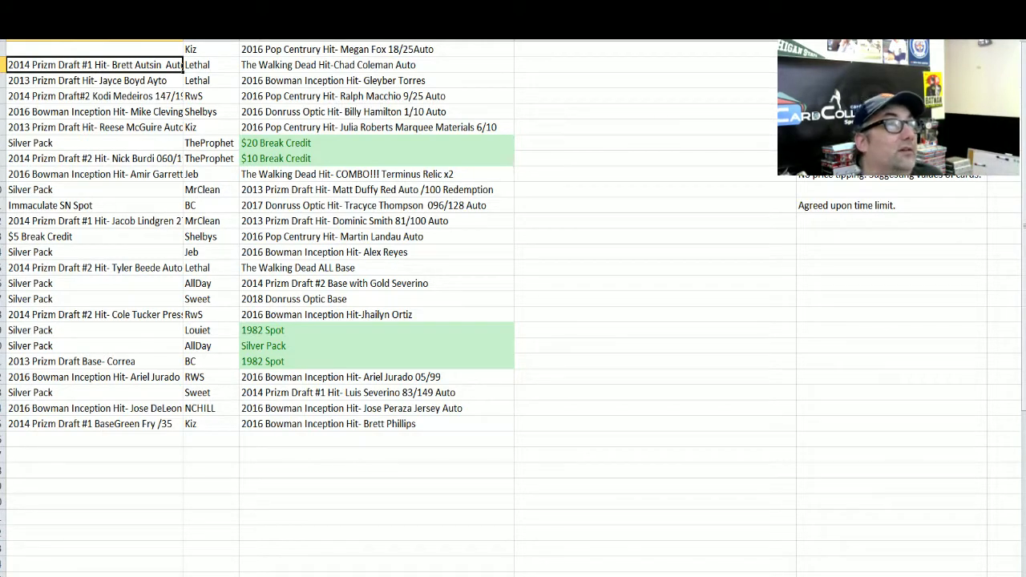
Step: Return to the draft sheet and autofit the width of the column holding the second-round hits before the participants' names
key("alt+Tab")
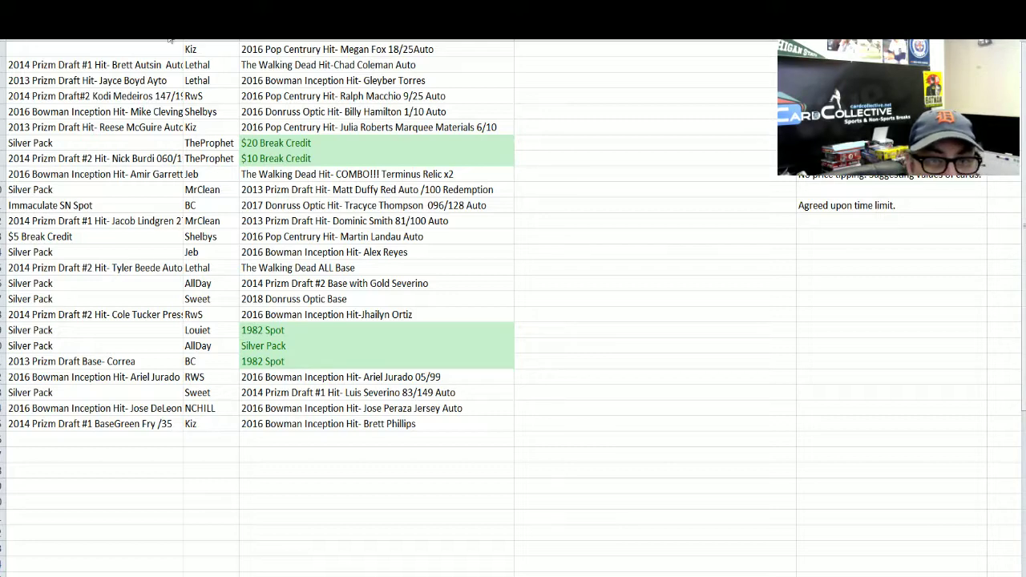
left_click(181, 66)
key("alt+h")
key("o")
key("i")
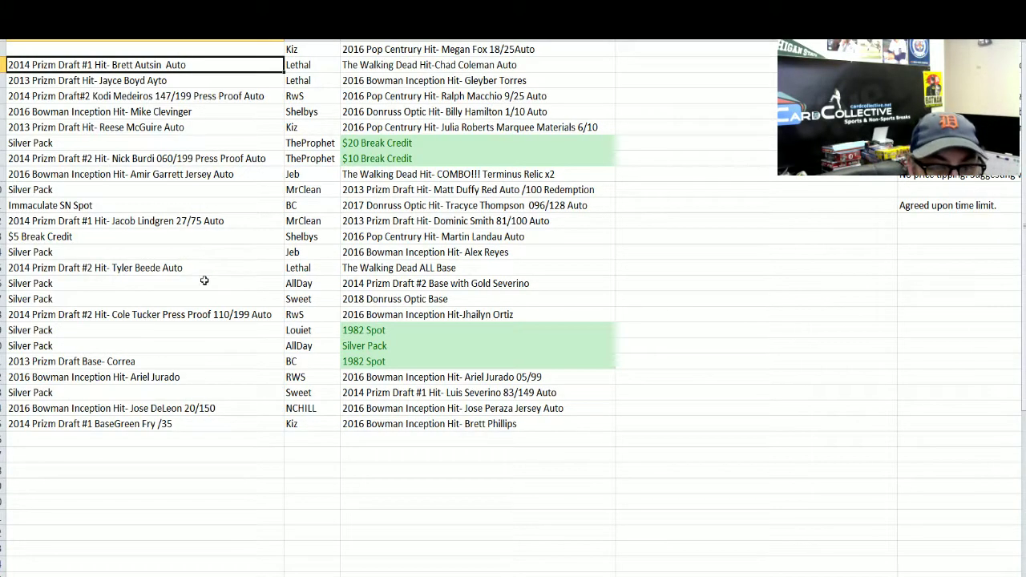
Step: Select the "2014 Prizm Draft #1 Hit- Jacob Lindgren 27/75 Auto" cell and create a new blank workbook
left_click(142, 216)
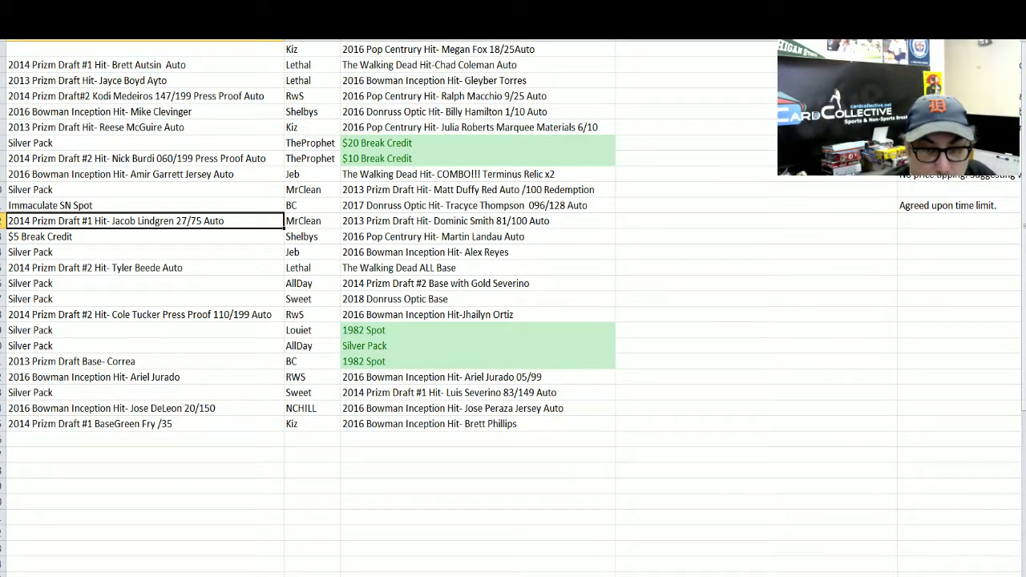
key("ctrl+n")
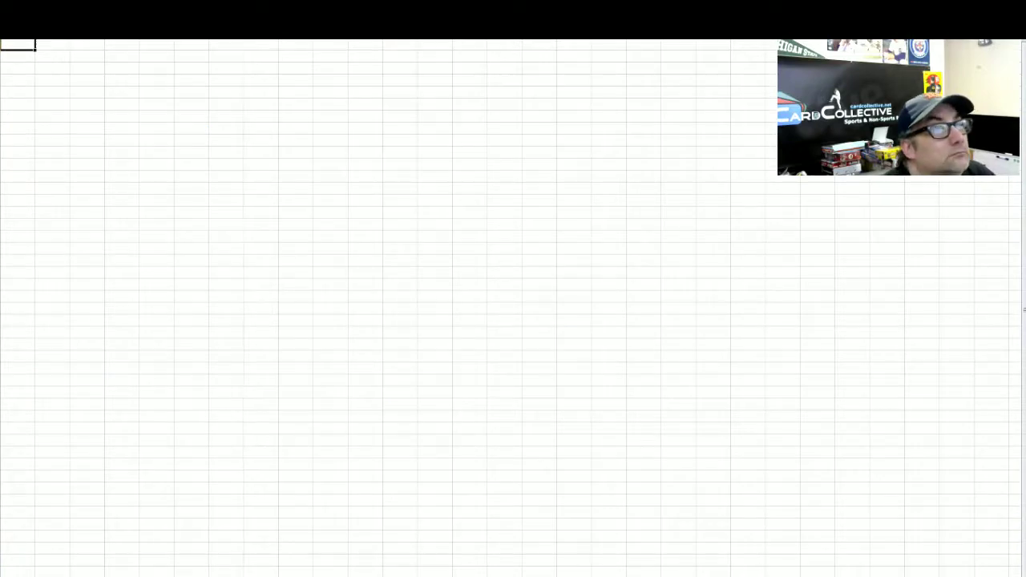